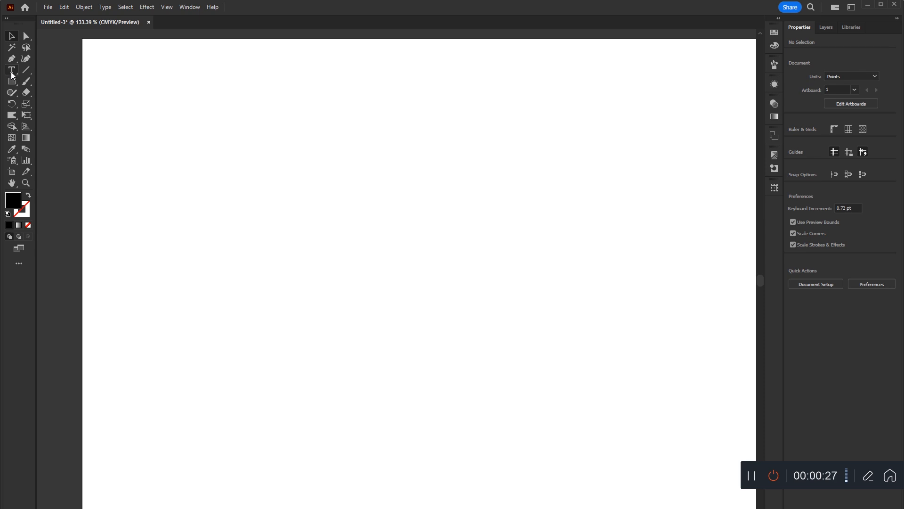
# Detach the group of type tools as a floating palette and place it near the artboard's upper edge.
pyautogui.click(11, 71)
pyautogui.rightClick(12, 70)
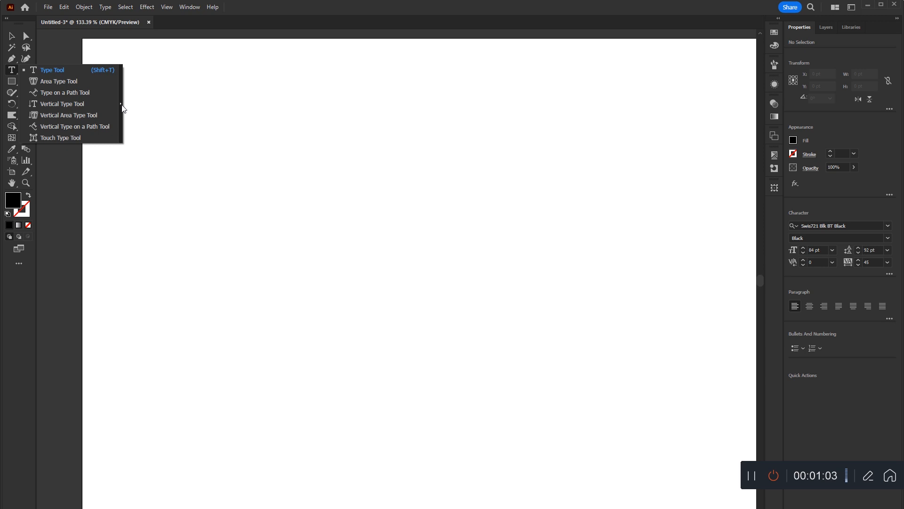
pyautogui.click(122, 108)
pyautogui.moveTo(72, 81); pyautogui.dragTo(453, 66)
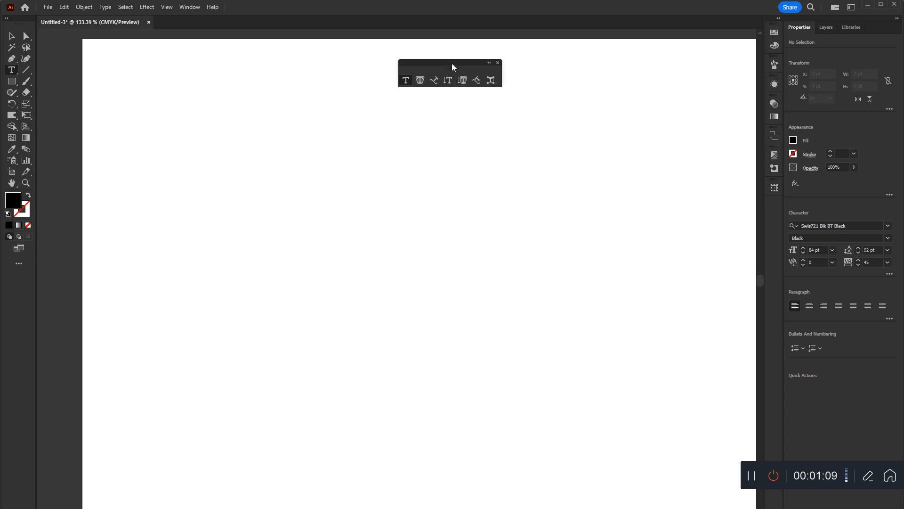
pyautogui.moveTo(453, 67); pyautogui.dragTo(441, 46)
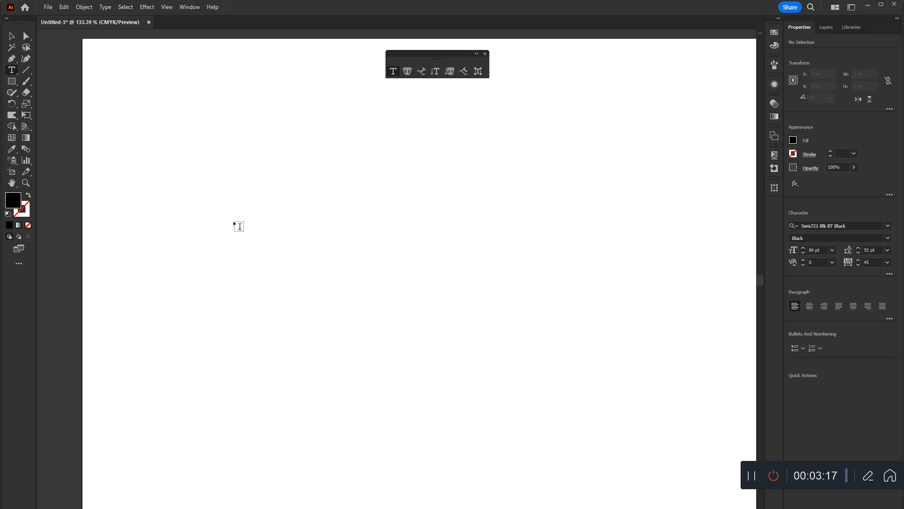
# Add a line of point text reading "Illlustrator" in the upper part of the artboard.
pyautogui.click(234, 225)
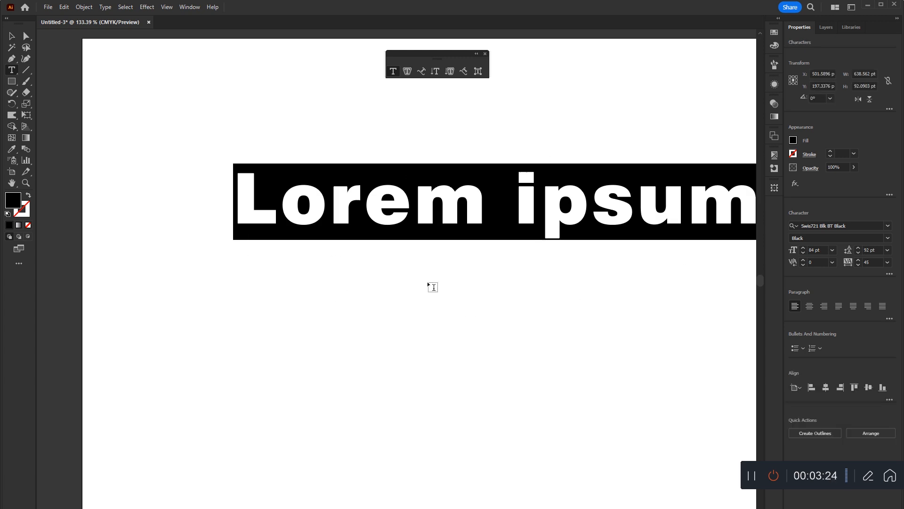
pyautogui.hscroll(2, 430, 285)
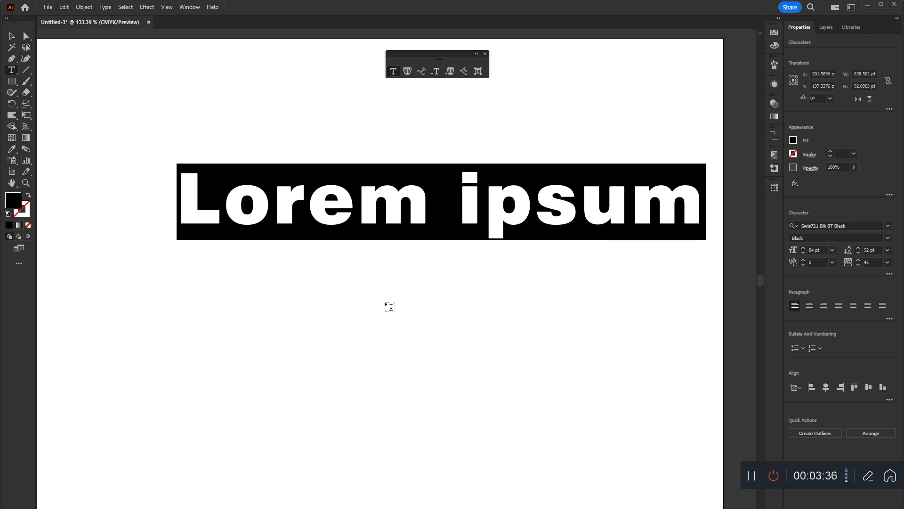
pyautogui.write('Illusta')
pyautogui.press('BackSpace')
pyautogui.press('BackSpace')
pyautogui.press('BackSpace')
pyautogui.press('BackSpace')
pyautogui.press('BackSpace')
pyautogui.press('BackSpace')
pyautogui.press('BackSpace')
pyautogui.write('Illlustrator')
pyautogui.press('Escape')
# Move the text down and toward the horizontal centre of the artboard, leaving it deselected.
pyautogui.click(363, 351)
pyautogui.moveTo(395, 371); pyautogui.dragTo(425, 353)
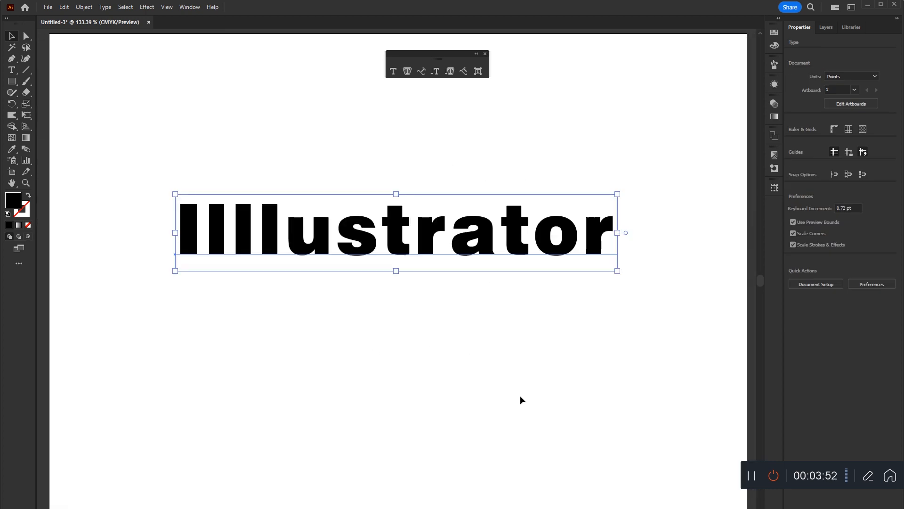
pyautogui.click(521, 400)
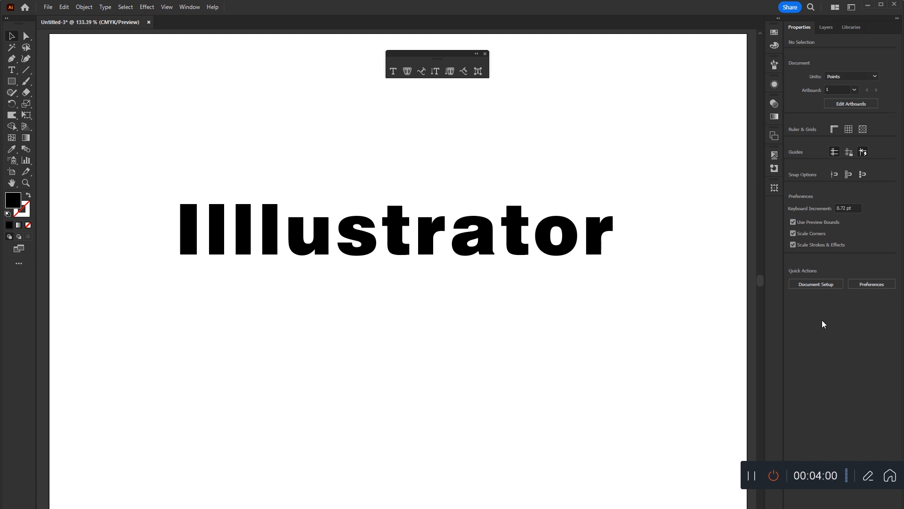
pyautogui.click(513, 220)
pyautogui.click(469, 167)
pyautogui.click(23, 139)
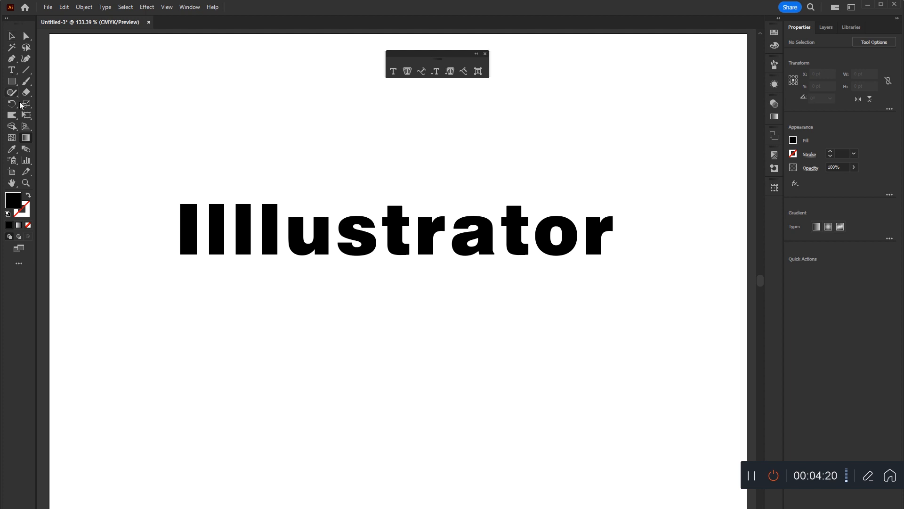
pyautogui.click(14, 35)
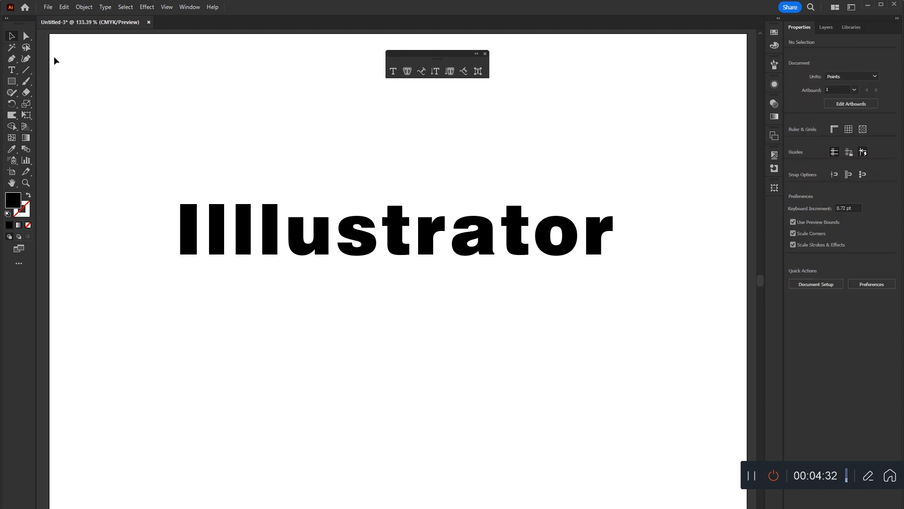
# Try the Aasar Unicode font on the "Illustrator" text and undo the font change.
pyautogui.click(400, 224)
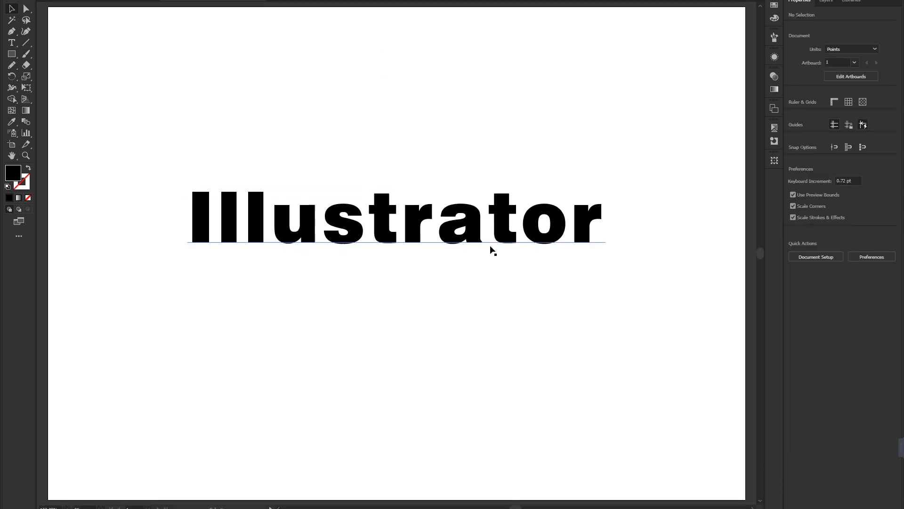
pyautogui.click(495, 233)
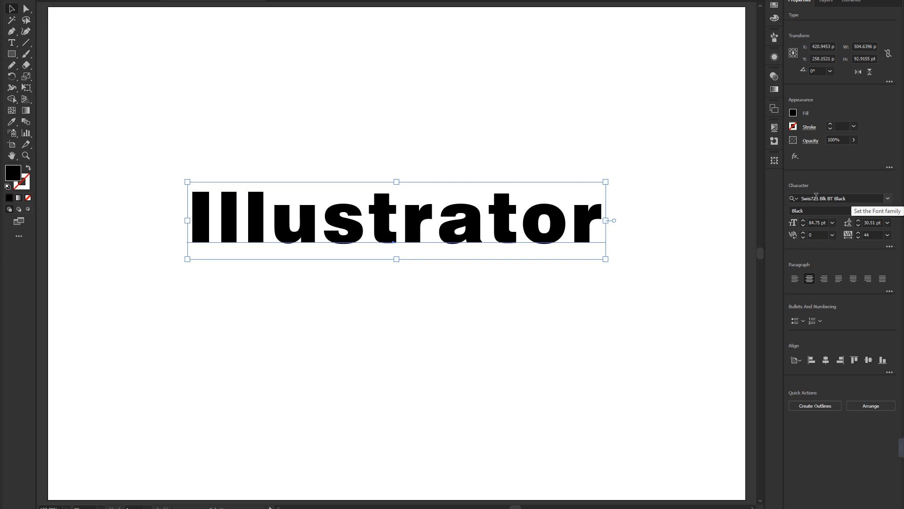
pyautogui.click(888, 198)
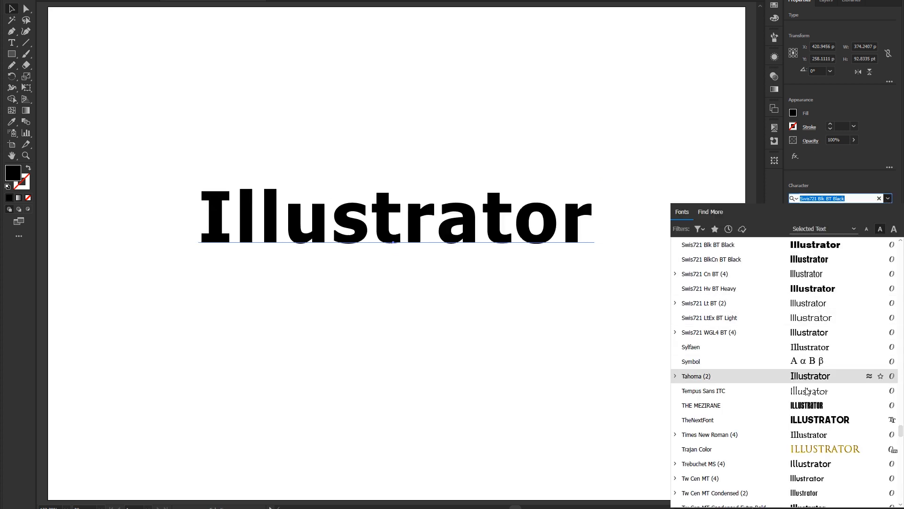
pyautogui.scroll(-15, 808, 427)
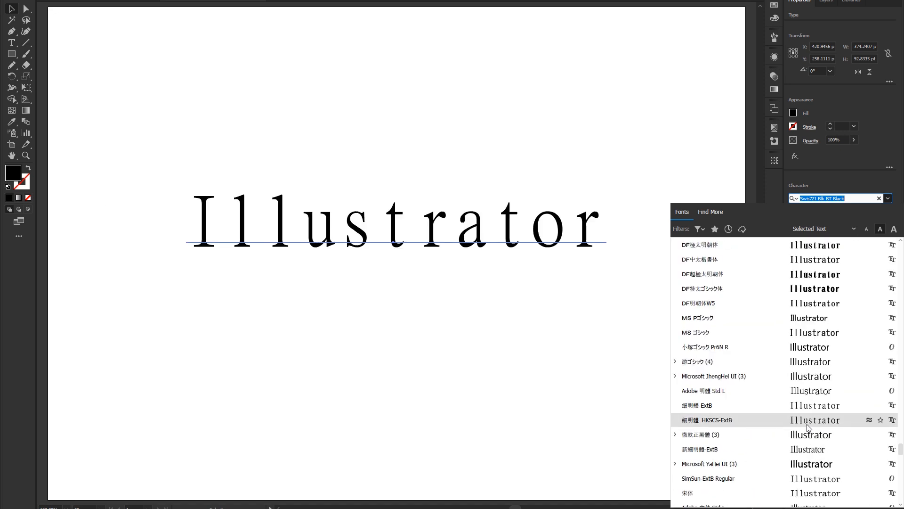
pyautogui.scroll(-5, 807, 466)
pyautogui.click(806, 468)
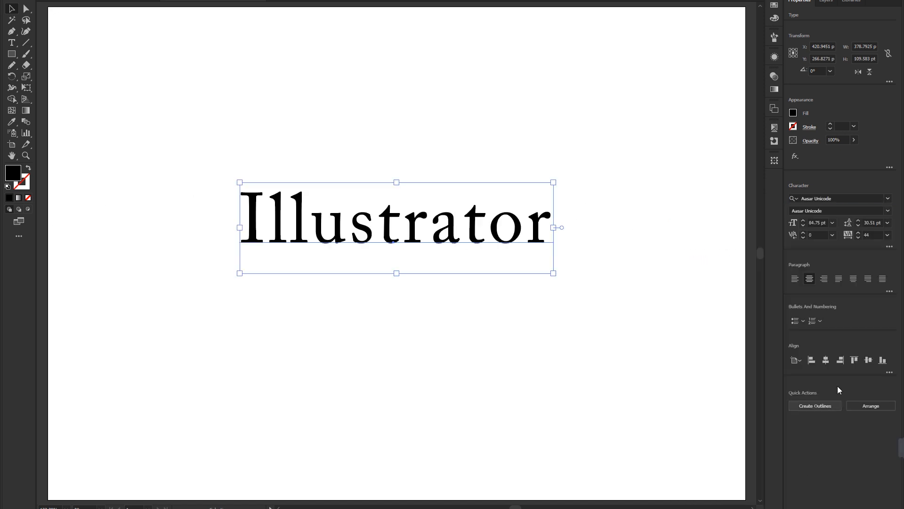
pyautogui.hotkey('ctrl', 'shift', 'b')
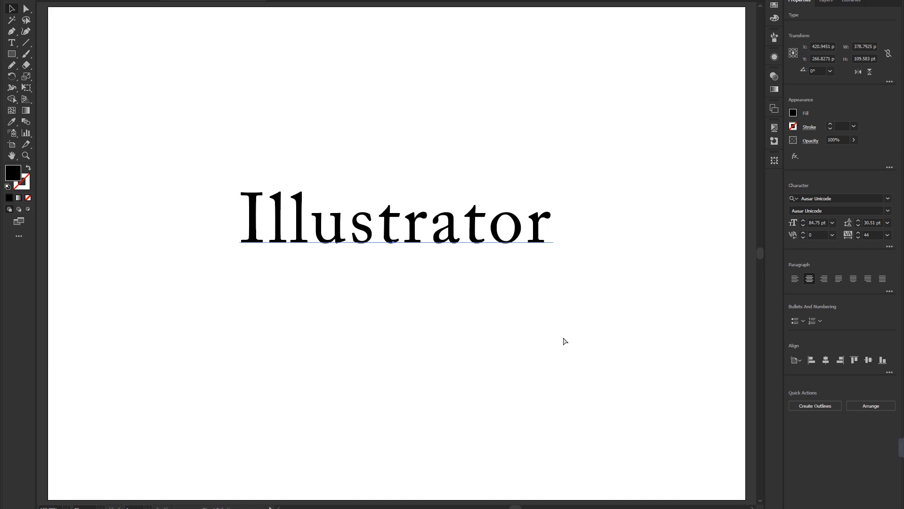
pyautogui.hotkey('ctrl', 'z')
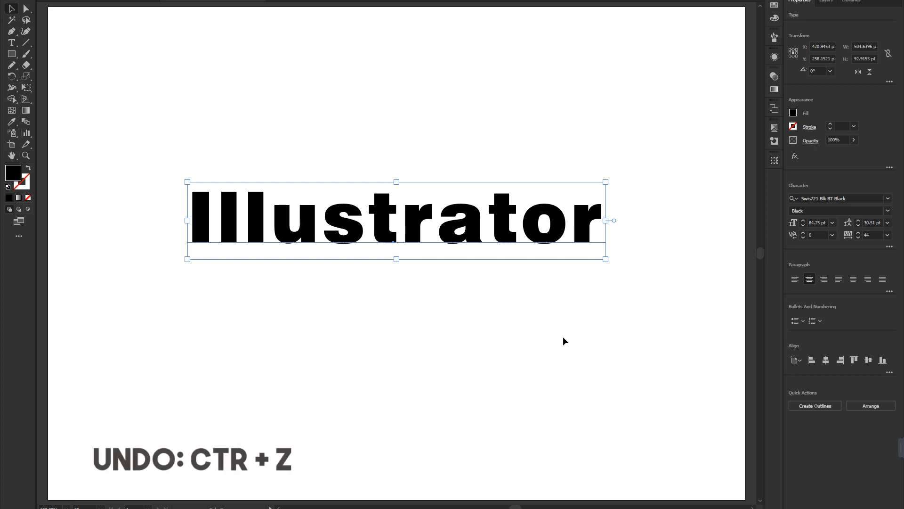
# Try successive font families on the selected text, passing through Swis721 Cn BT, Tahoma and TheNextFont.
pyautogui.click(818, 199)
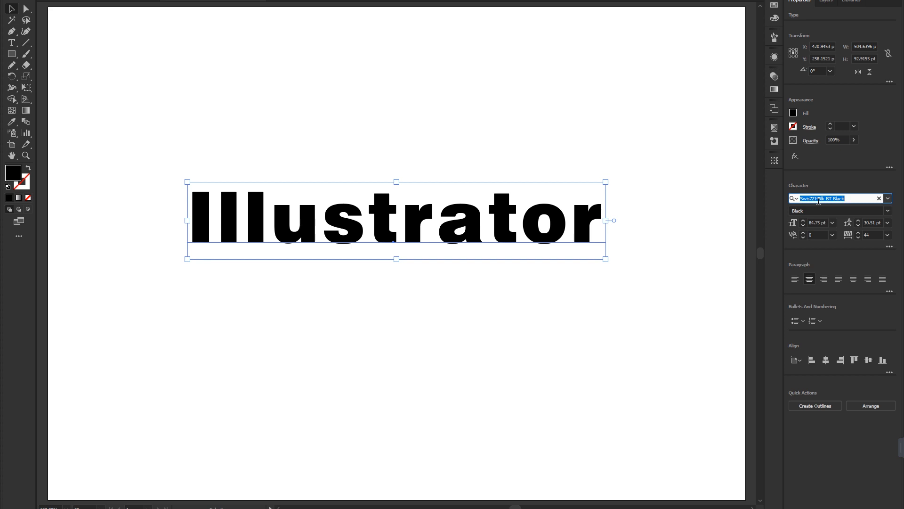
pyautogui.press('Down')
pyautogui.press('Down')
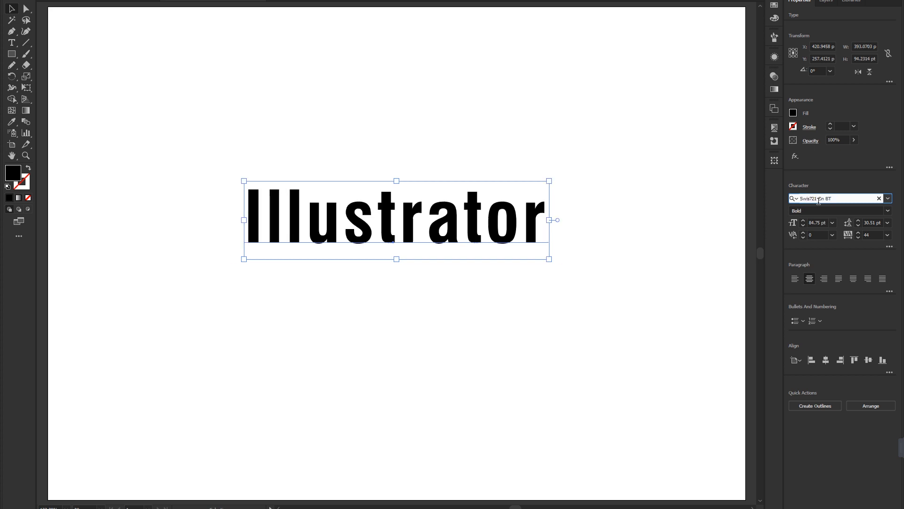
pyautogui.press('Down')
pyautogui.press('Down')
pyautogui.press('Down')
pyautogui.press('Down')
pyautogui.press('Down')
pyautogui.press('Down')
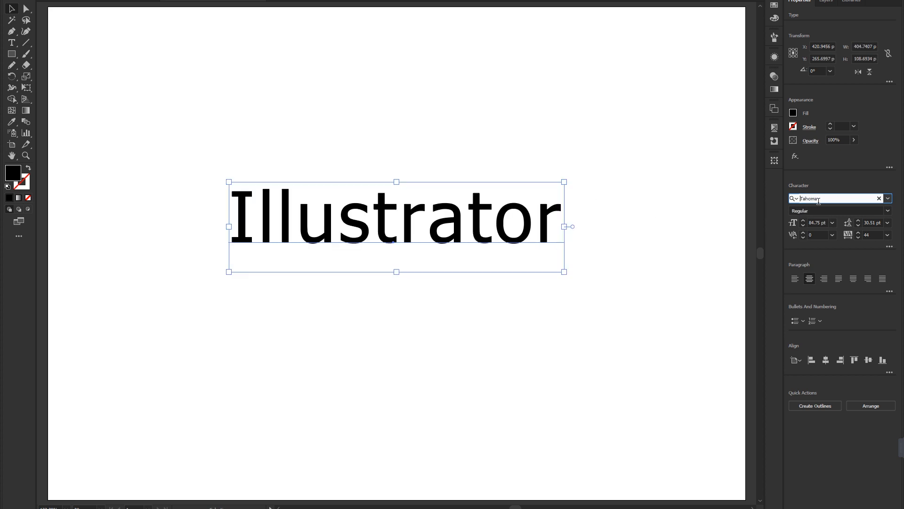
pyautogui.press('Down')
pyautogui.press('Down')
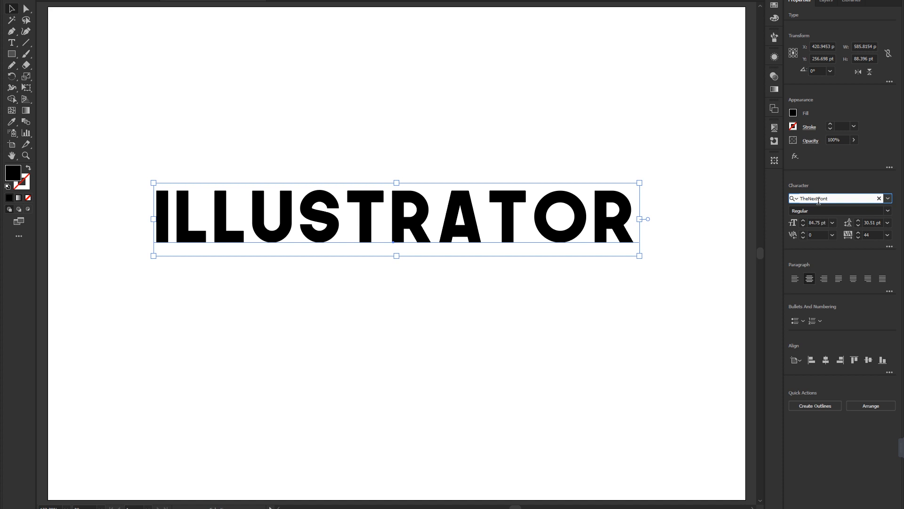
pyautogui.press('Down')
pyautogui.press('Down')
pyautogui.press('Down')
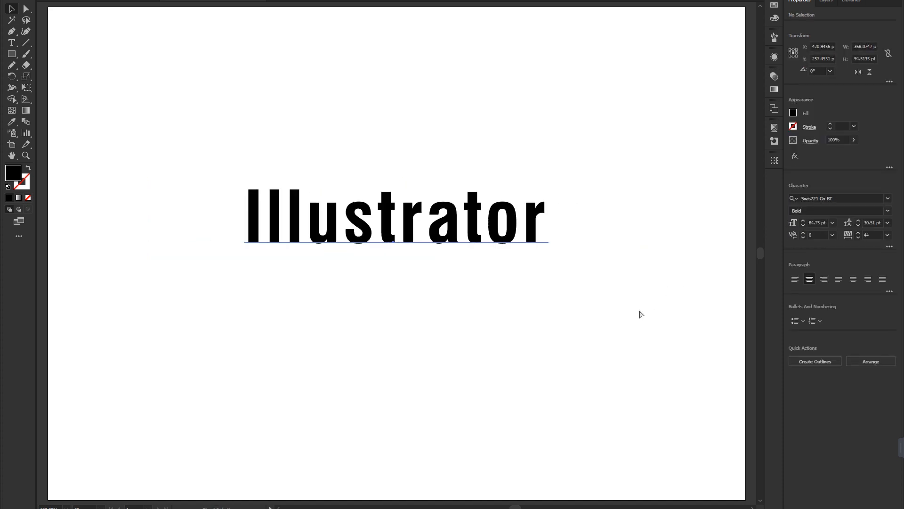
# Check the styles offered for the current font, try Swis721 LtEx BT Light, and change the text's font family to Calibri.
pyautogui.click(888, 211)
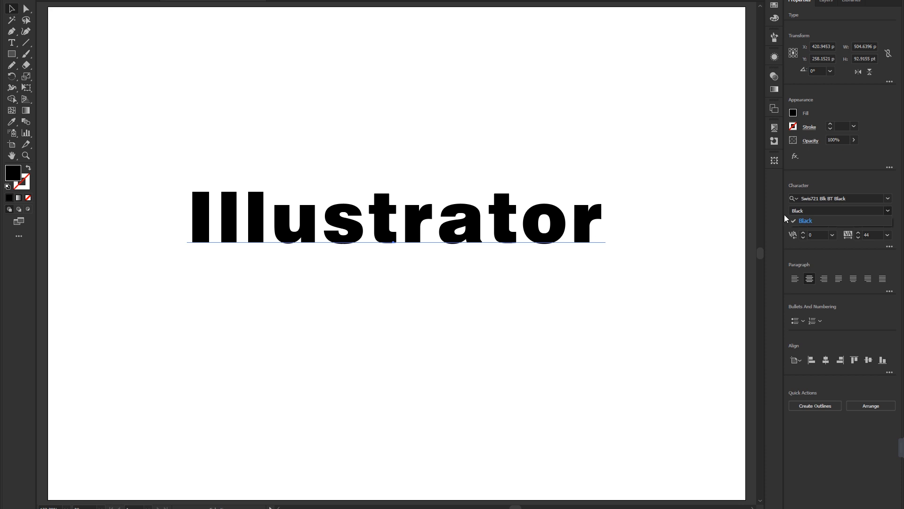
pyautogui.click(887, 202)
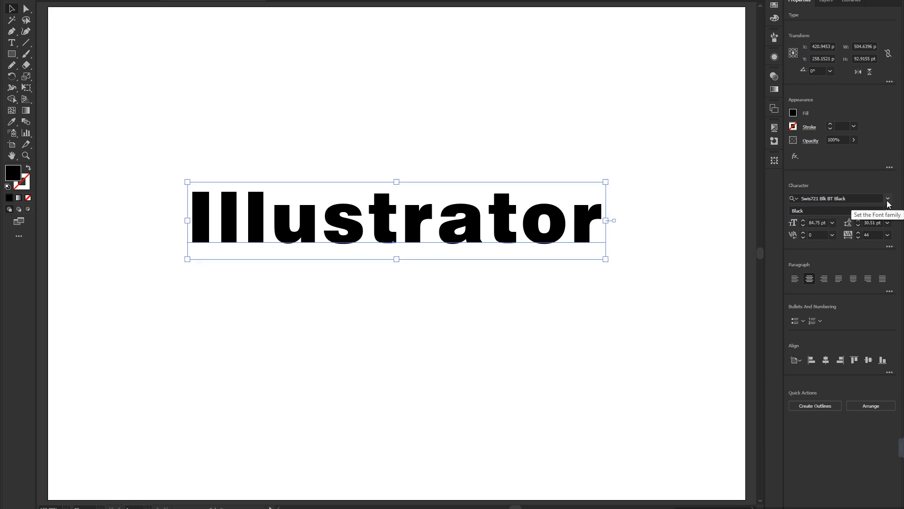
pyautogui.click(888, 203)
pyautogui.click(823, 322)
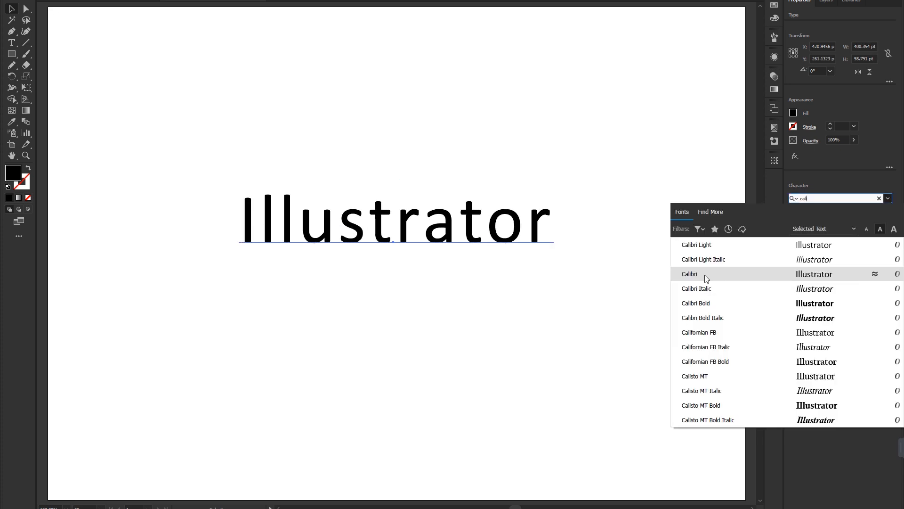
pyautogui.click(705, 275)
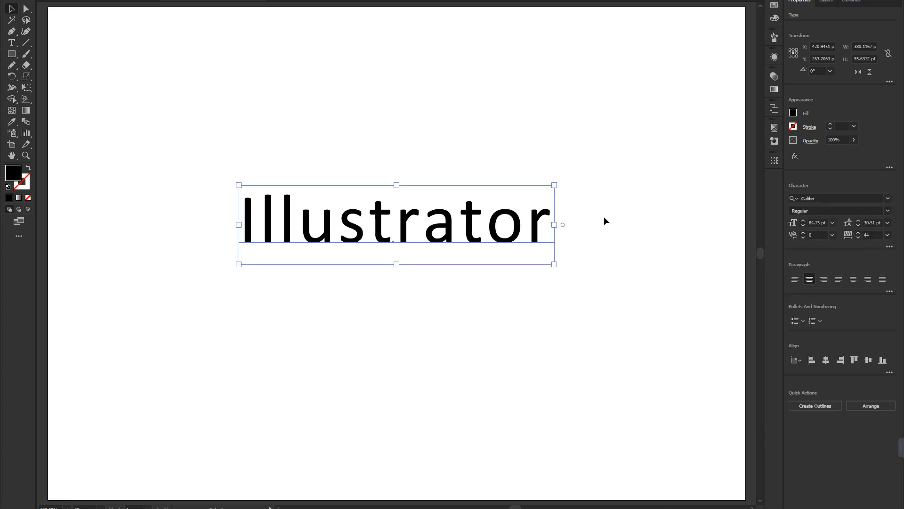
# Try the Calibri styles Light, Light Italic, Regular and Italic on the text, ending with Bold.
pyautogui.click(888, 211)
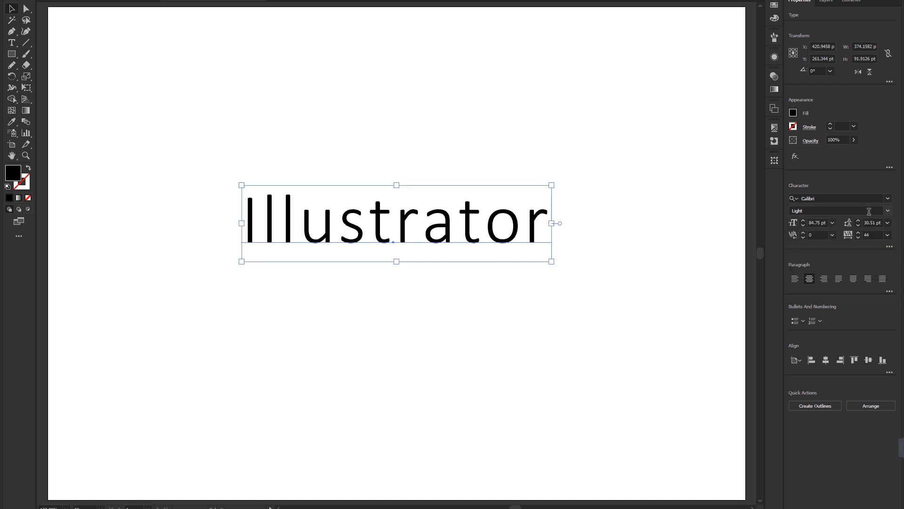
pyautogui.click(887, 211)
pyautogui.click(827, 231)
pyautogui.click(887, 211)
pyautogui.click(820, 242)
pyautogui.click(887, 210)
pyautogui.click(808, 254)
pyautogui.click(887, 211)
pyautogui.click(812, 260)
pyautogui.click(888, 211)
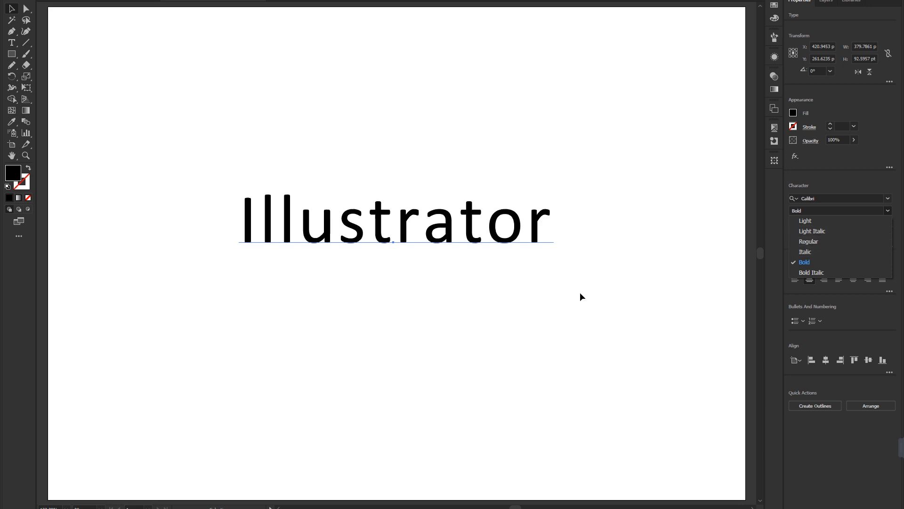
pyautogui.click(888, 212)
pyautogui.click(888, 212)
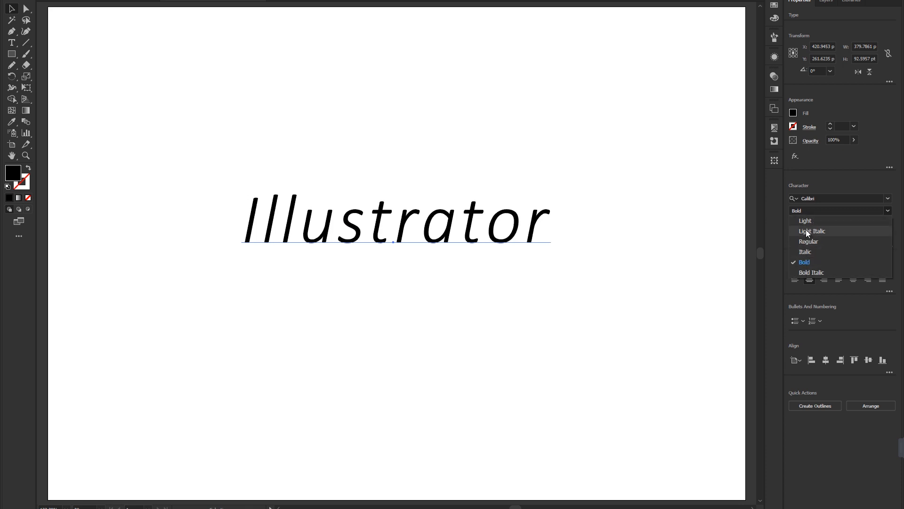
pyautogui.click(623, 226)
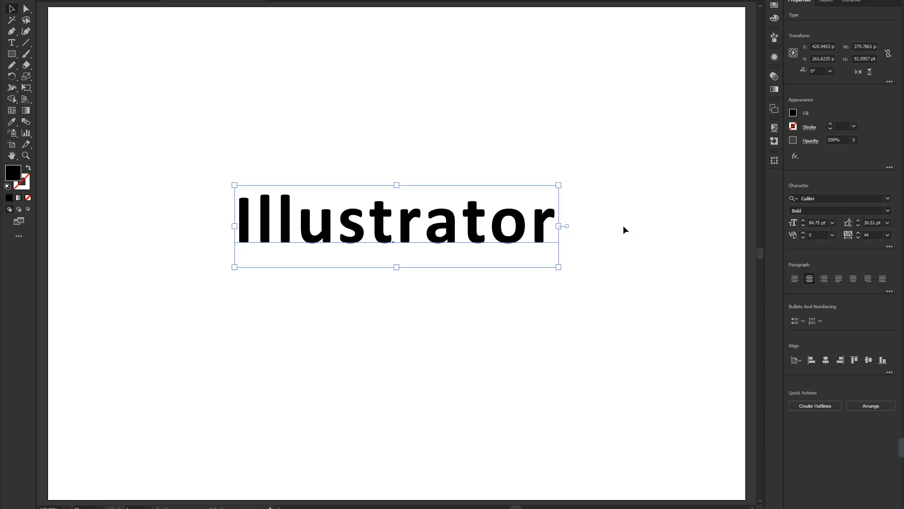
# Step the text through the font families after Calibri, including Californian FB, Cambria Math and Catamaran Regular.
pyautogui.click(826, 198)
pyautogui.click(815, 198)
pyautogui.moveTo(815, 198); pyautogui.dragTo(779, 204)
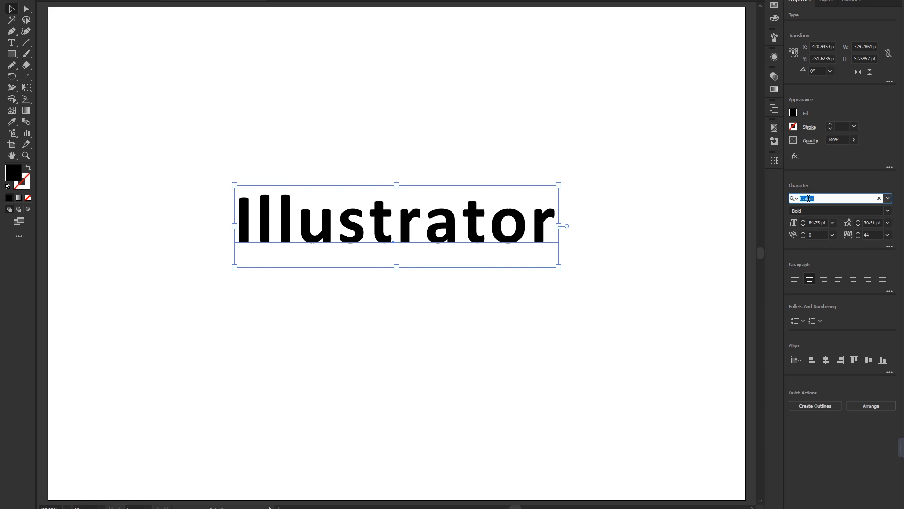
pyautogui.press('Down')
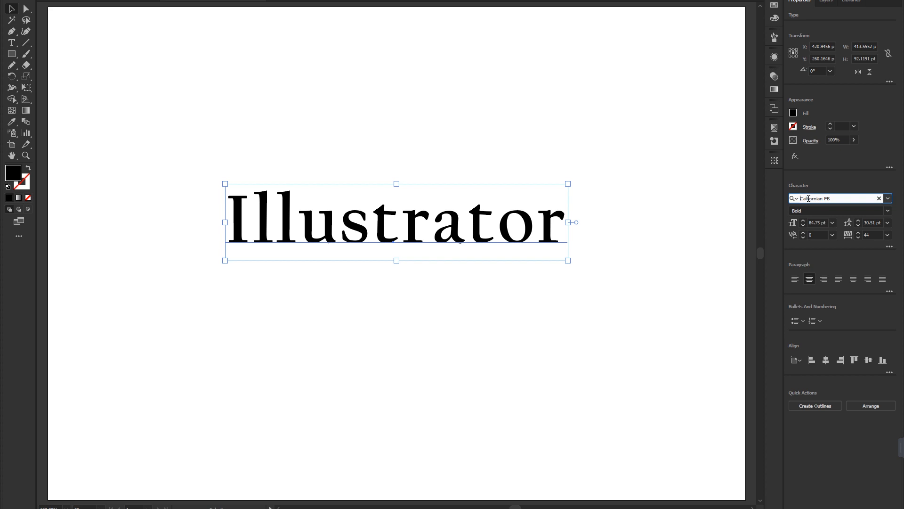
pyautogui.press('Down')
pyautogui.press('Down')
pyautogui.press('Down')
pyautogui.press('Down')
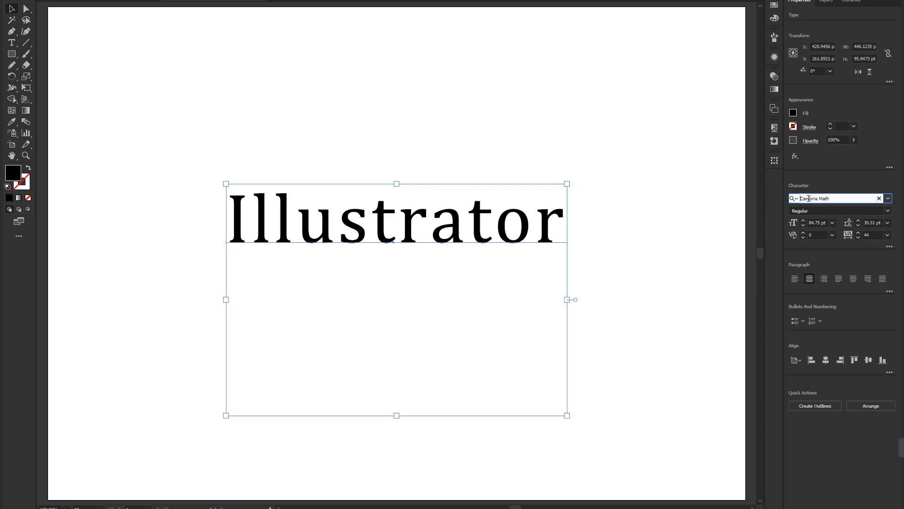
pyautogui.press('Down')
pyautogui.press('Down')
pyautogui.press('Down')
pyautogui.press('Down')
pyautogui.press('Down')
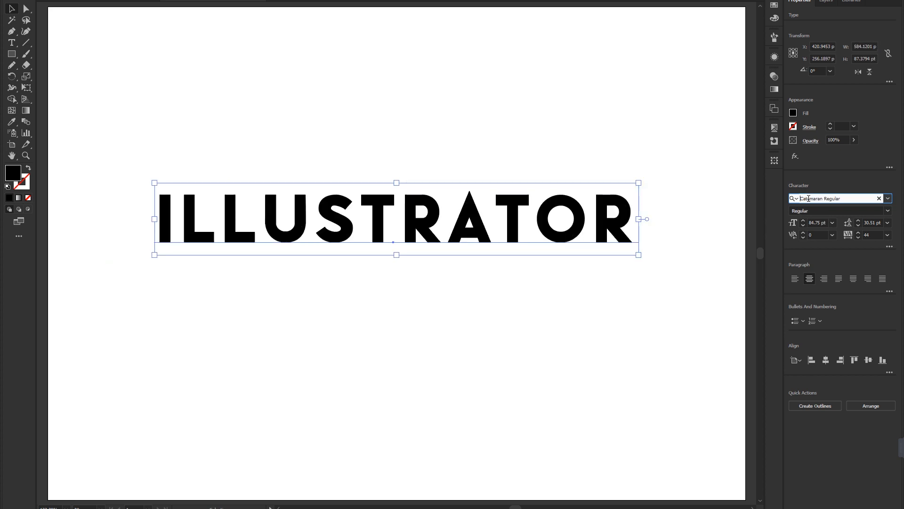
pyautogui.press('Down')
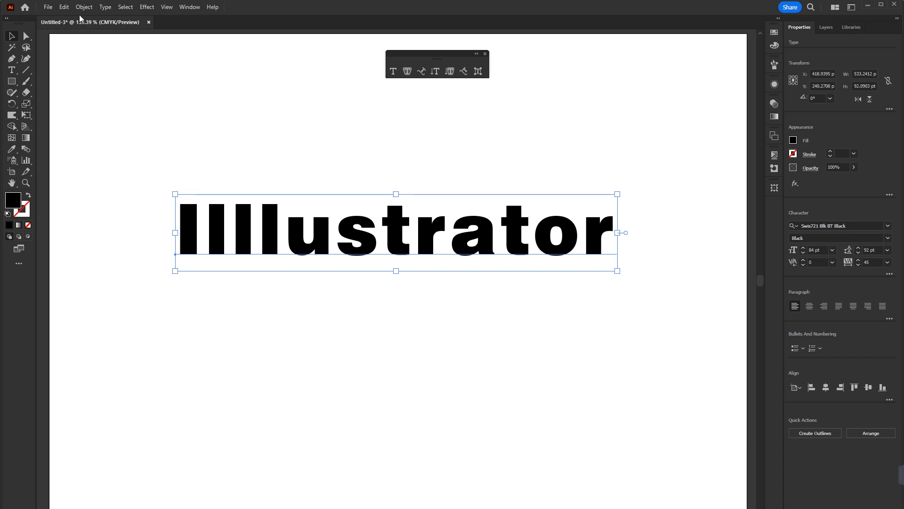
# Turn on Show Tool Tips in the General preferences and confirm the dialog.
pyautogui.click(65, 8)
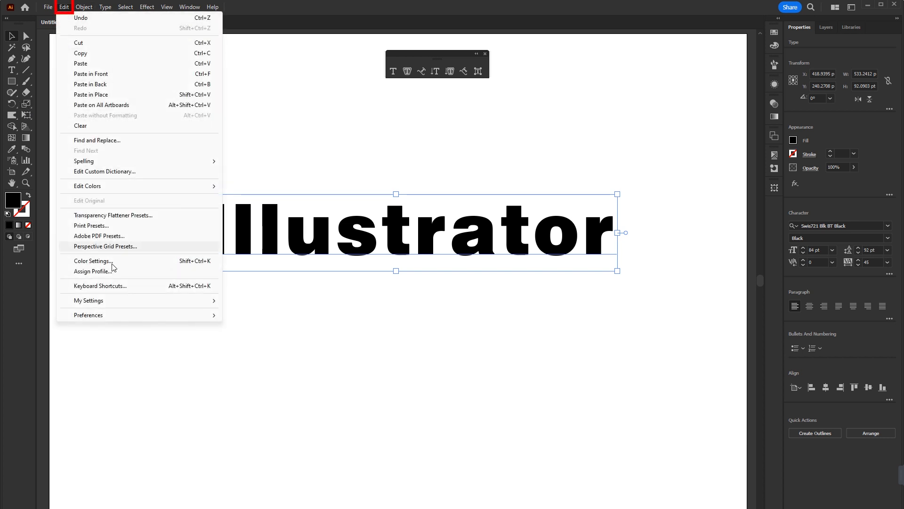
pyautogui.moveTo(122, 320)
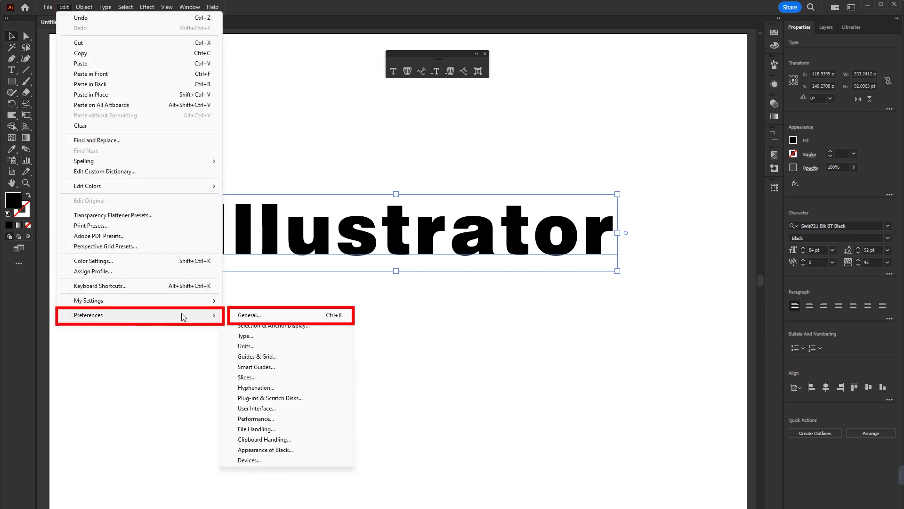
pyautogui.click(254, 314)
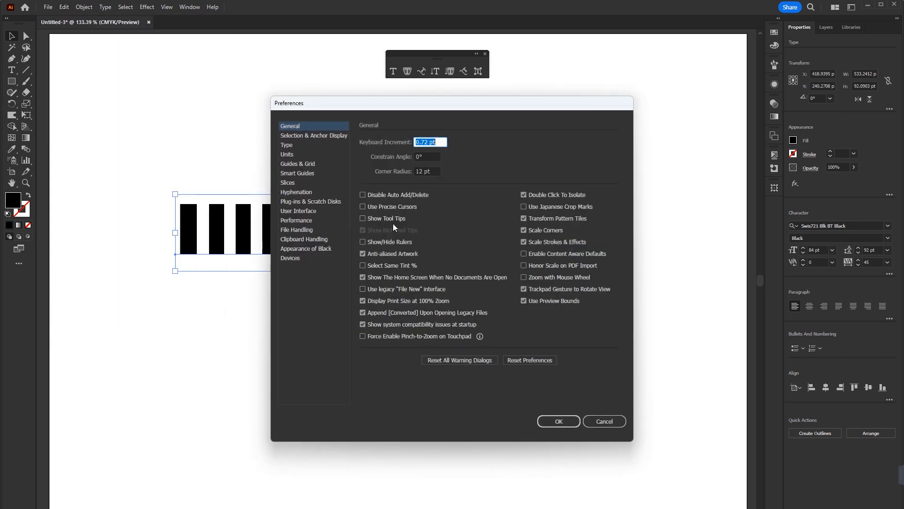
pyautogui.click(362, 219)
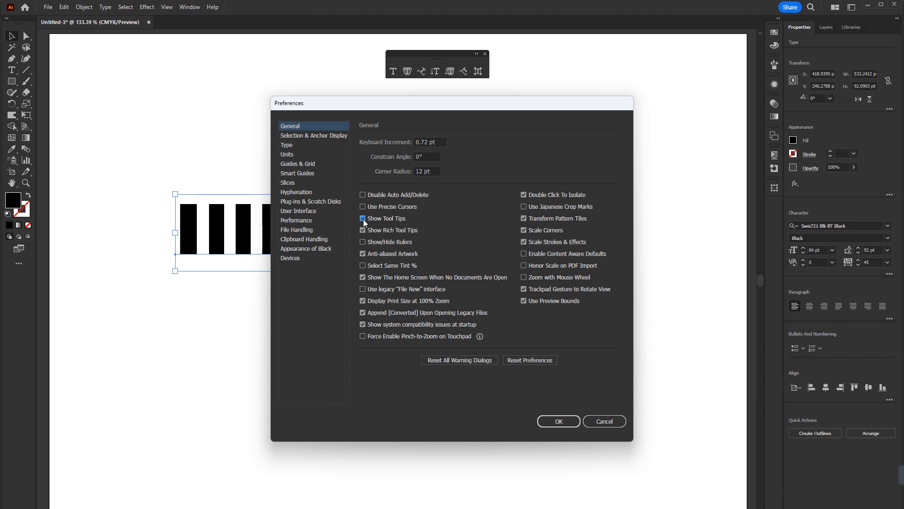
pyautogui.click(562, 421)
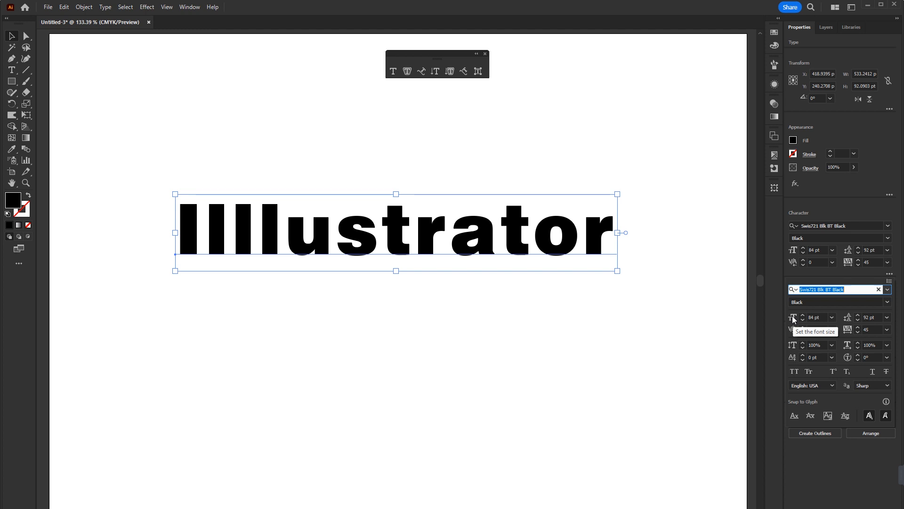
# Vary the font size of the text between about 78 pt and 108 pt, ending at 85 pt.
pyautogui.click(815, 317)
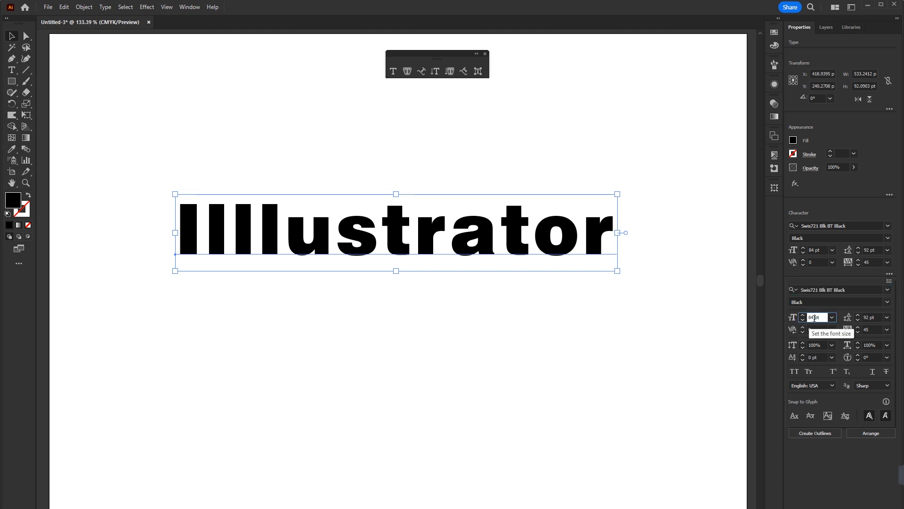
pyautogui.scroll(11, 814, 318)
pyautogui.scroll(4, 814, 318)
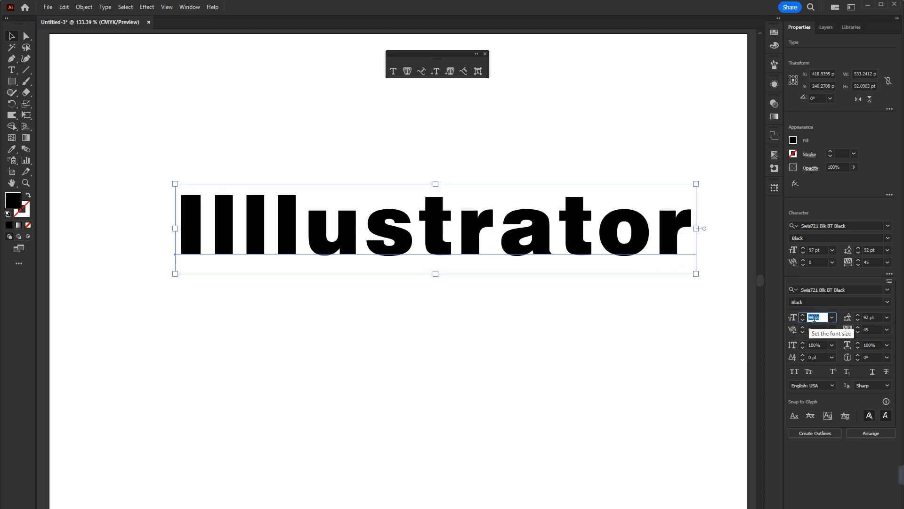
pyautogui.scroll(-9, 814, 318)
pyautogui.scroll(-18, 814, 318)
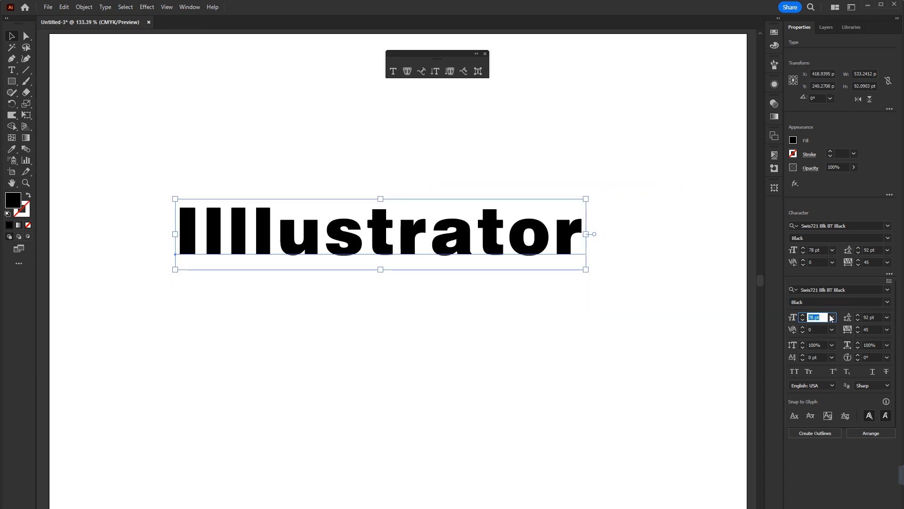
pyautogui.scroll(12, 809, 315)
pyautogui.scroll(-3, 809, 314)
pyautogui.scroll(11, 809, 315)
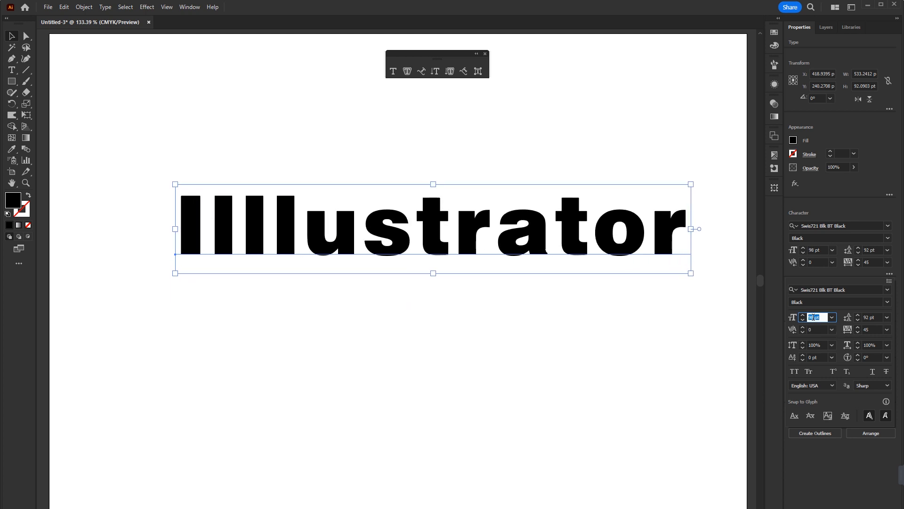
pyautogui.scroll(8, 813, 317)
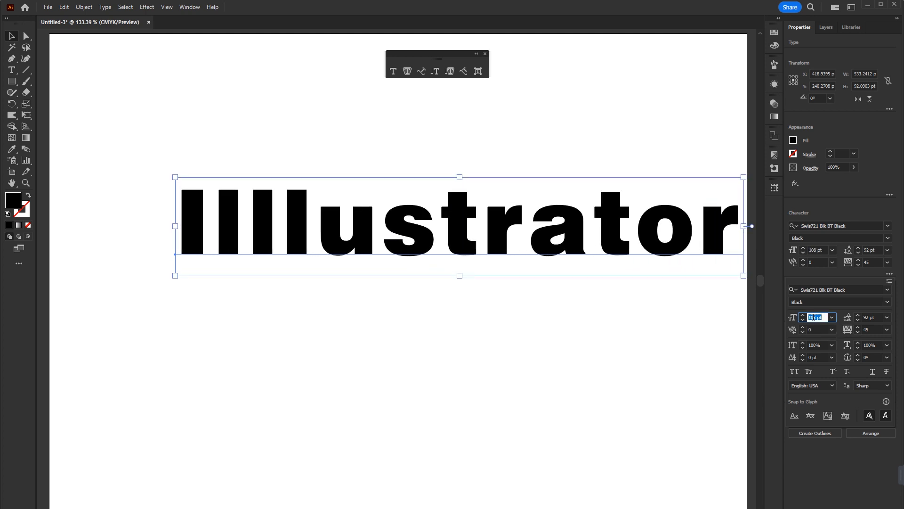
pyautogui.scroll(-13, 813, 317)
pyautogui.scroll(-10, 813, 317)
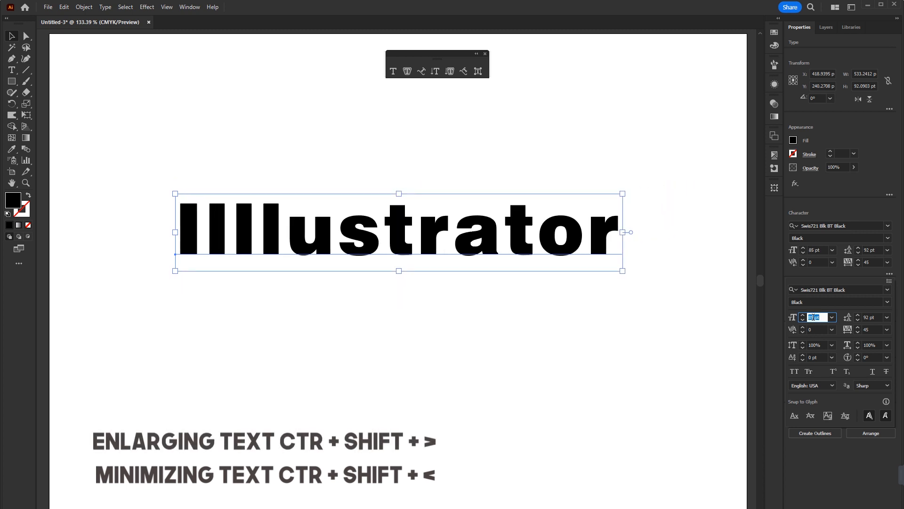
# Reselect the text and scale it up proportionally from its lower corner to about 609 × 105 pt.
pyautogui.click(489, 337)
pyautogui.click(523, 252)
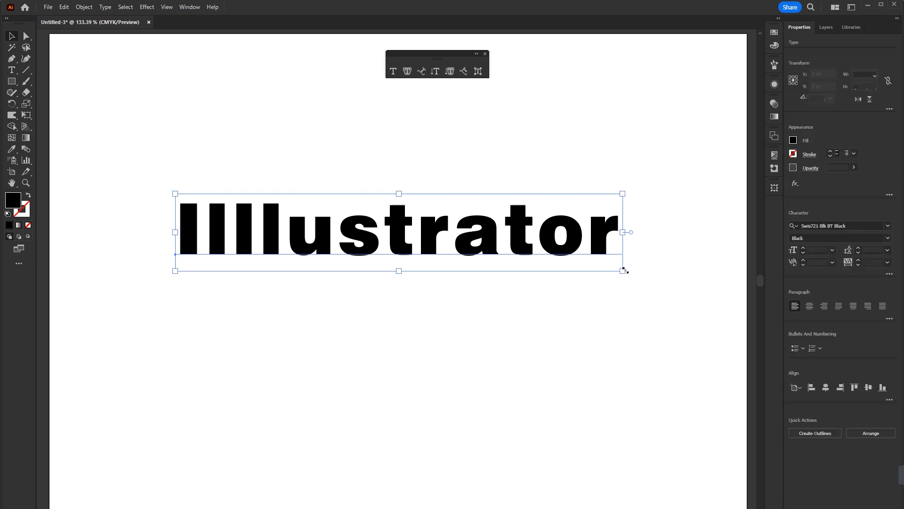
pyautogui.moveTo(623, 270); pyautogui.dragTo(626, 440)
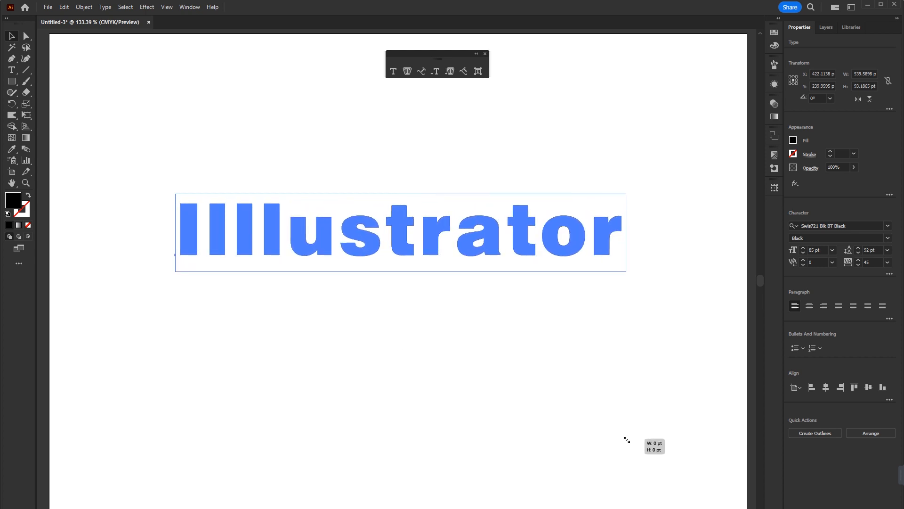
pyautogui.moveTo(627, 439); pyautogui.dragTo(680, 443)
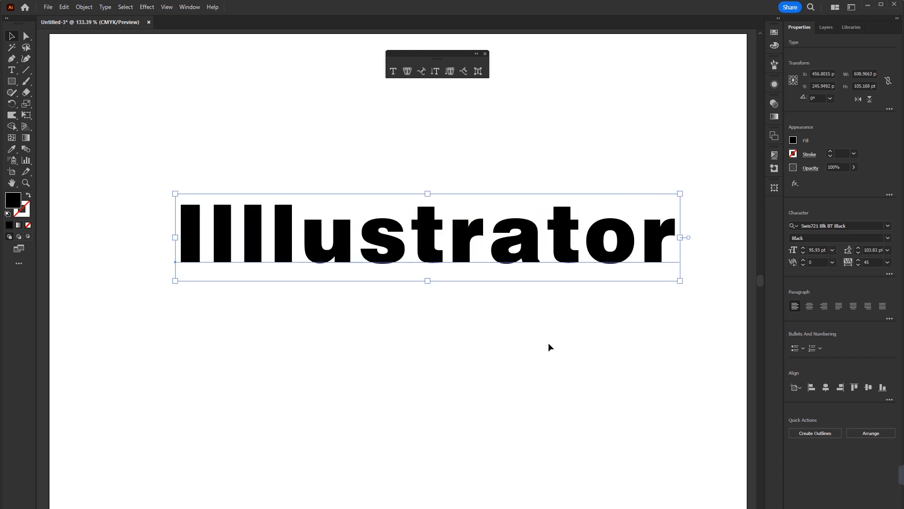
# Draw a rectangle about 685 × 153 pt over the text and fill it with the orange swatch C=0 M=35 Y=85 K=0.
pyautogui.click(13, 82)
pyautogui.moveTo(134, 167); pyautogui.dragTo(701, 293)
pyautogui.click(774, 32)
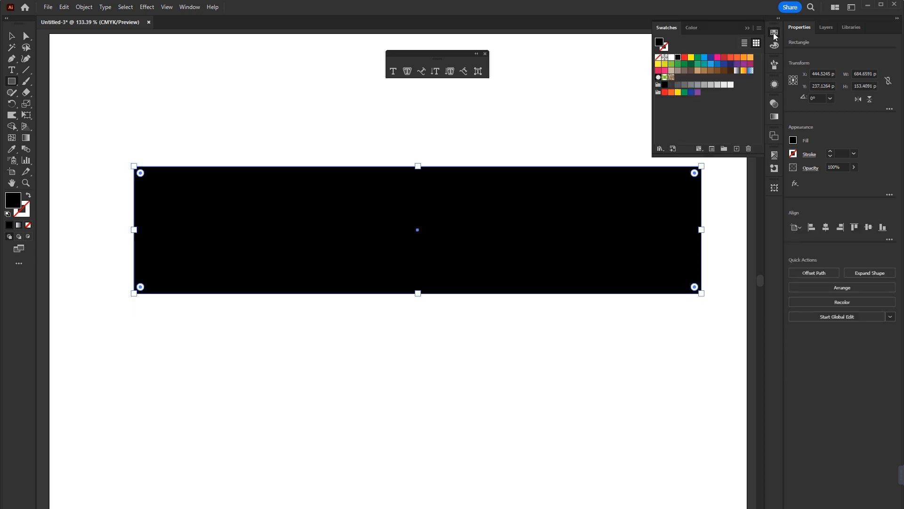
pyautogui.click(750, 58)
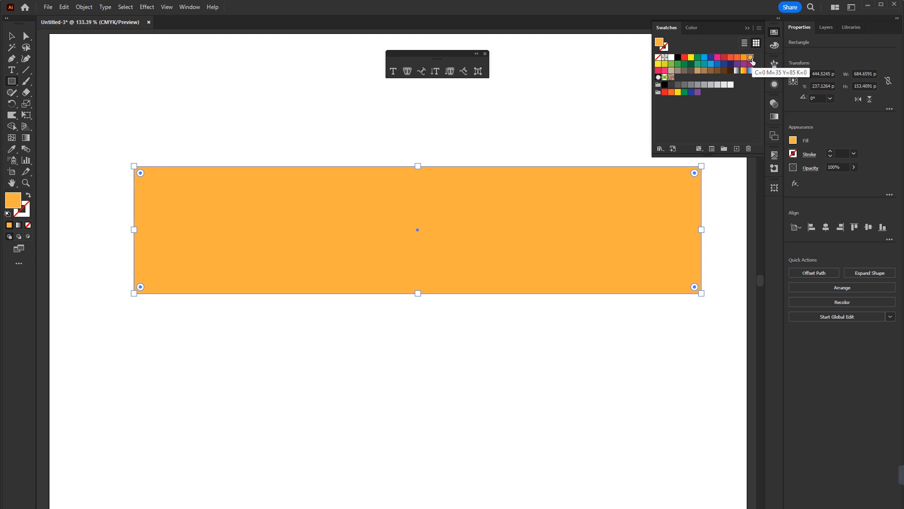
# Send the orange rectangle behind the text and move the text close to the rectangle's centre.
pyautogui.hotkey('ctrl', 'shift', '[')
pyautogui.press('v')
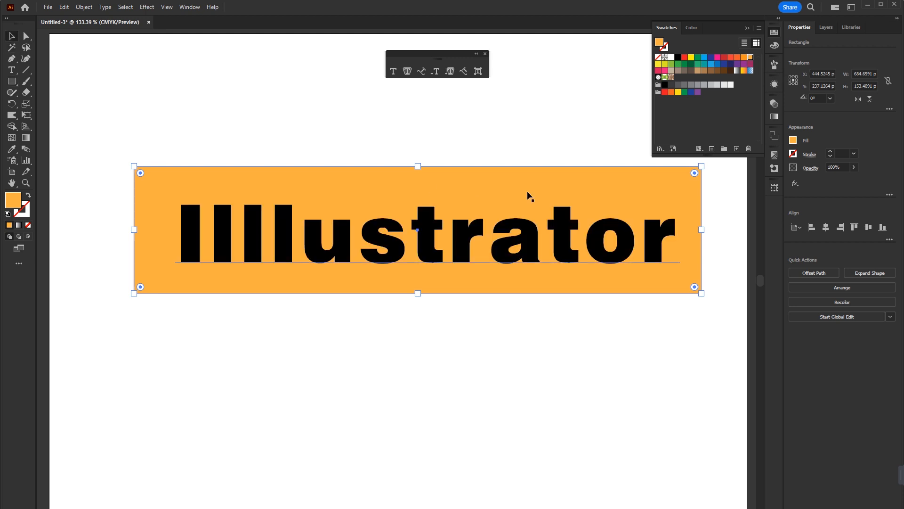
pyautogui.click(747, 28)
pyautogui.click(617, 348)
pyautogui.moveTo(617, 254); pyautogui.dragTo(611, 254)
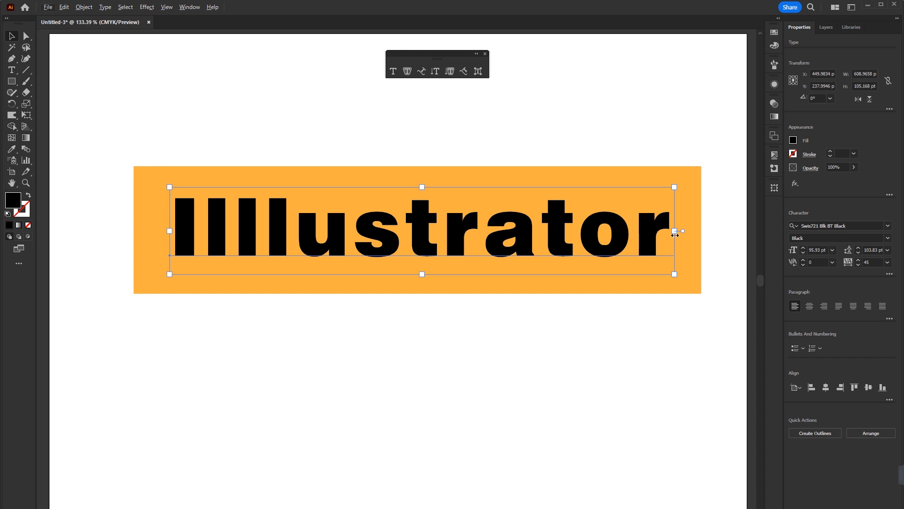
# Resize the text proportionally by its two sides in turn, ending at about 656 × 113 pt so it nearly spans the rectangle.
pyautogui.moveTo(675, 234); pyautogui.dragTo(693, 290)
pyautogui.moveTo(152, 231); pyautogui.dragTo(382, 231)
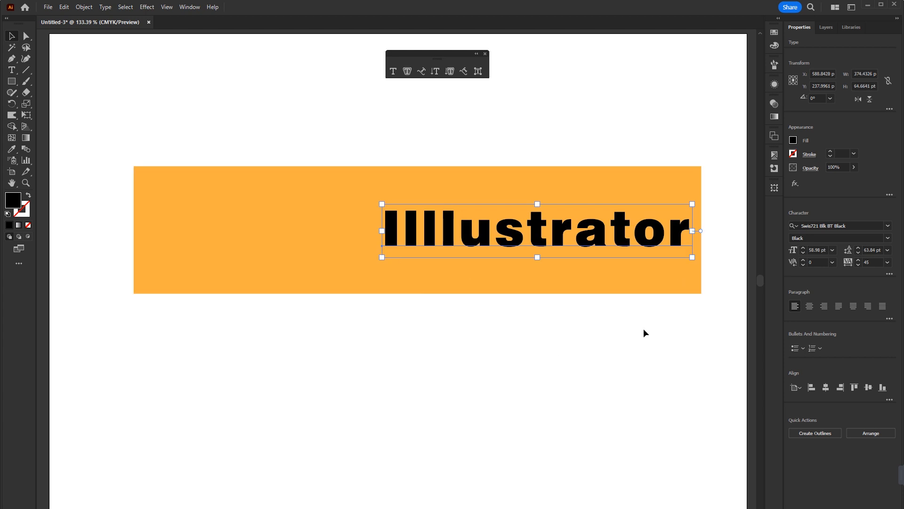
pyautogui.click(596, 350)
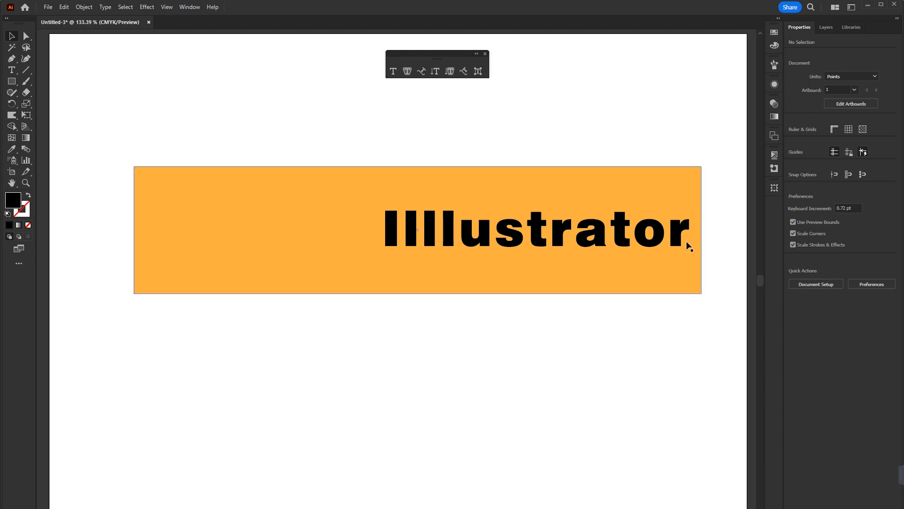
pyautogui.click(672, 240)
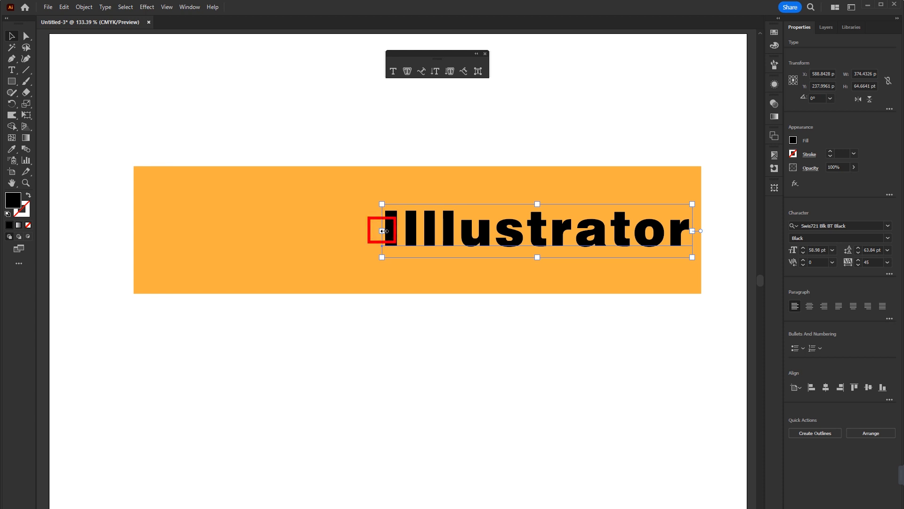
pyautogui.moveTo(383, 231); pyautogui.dragTo(392, 250)
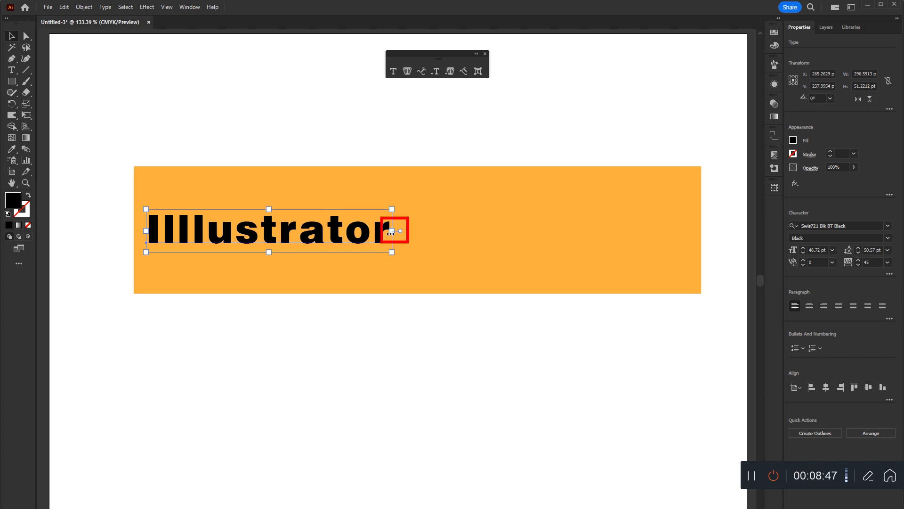
pyautogui.moveTo(391, 232); pyautogui.dragTo(690, 247)
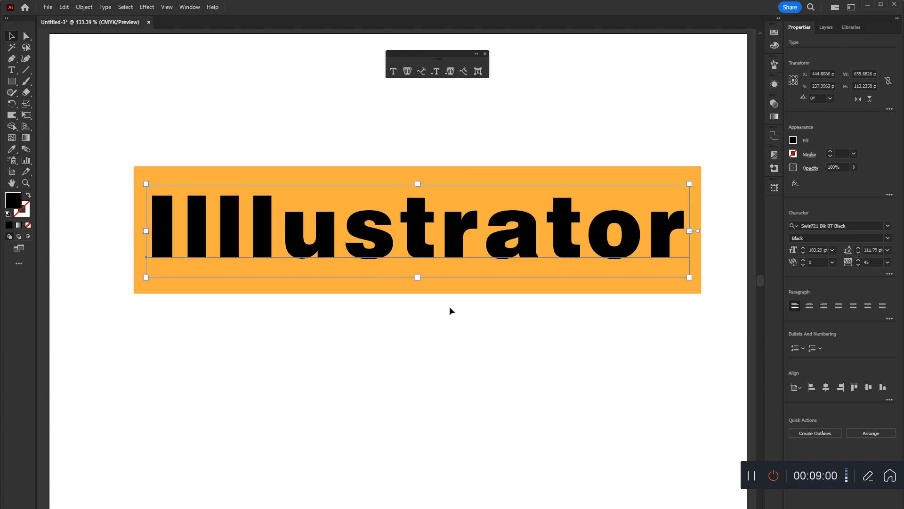
# Delete the orange rectangle behind the text and select the text again.
pyautogui.click(506, 174)
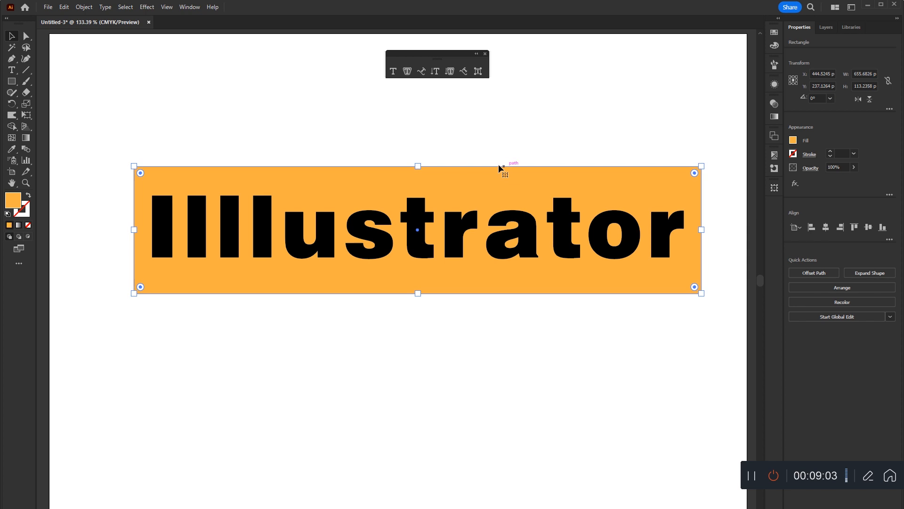
pyautogui.press('Delete')
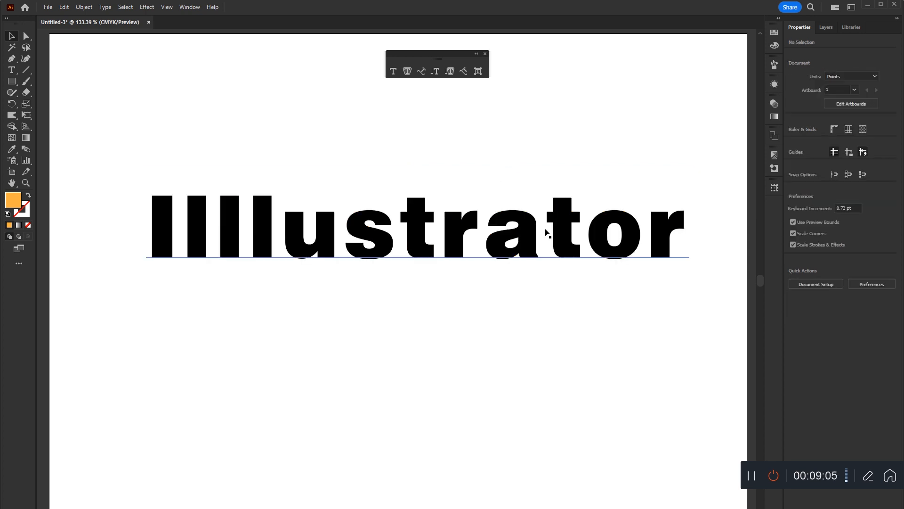
pyautogui.click(562, 230)
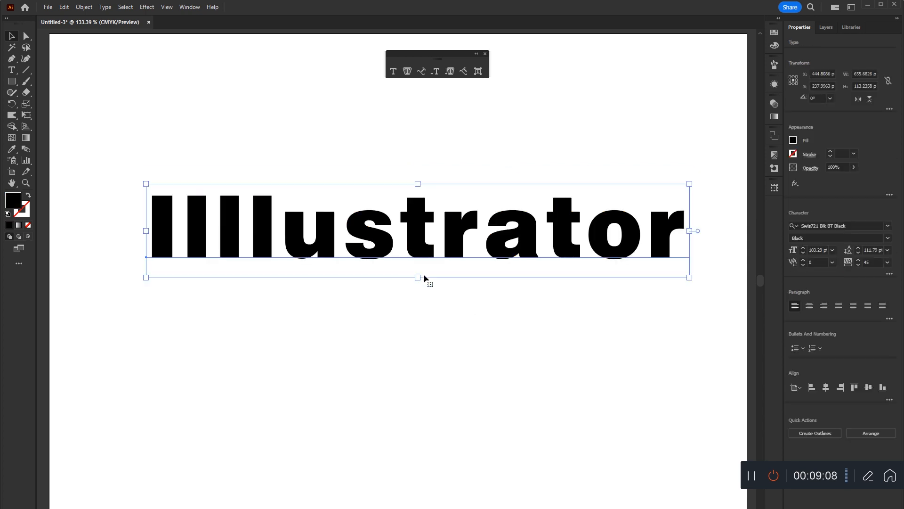
# Try leading values of 124 pt and 24 pt on the text, ending with Auto leading.
pyautogui.click(874, 251)
pyautogui.doubleClick(875, 251)
pyautogui.write('124')
pyautogui.click(887, 250)
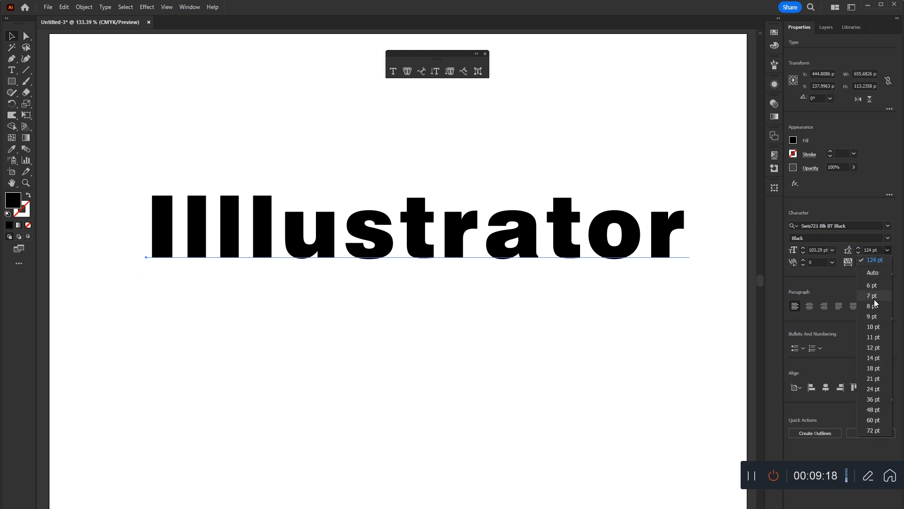
pyautogui.click(873, 391)
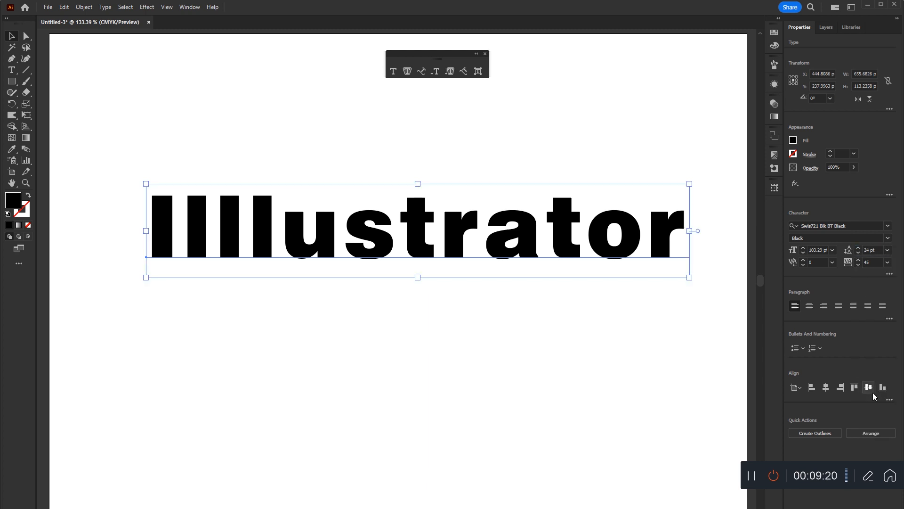
pyautogui.click(887, 250)
pyautogui.click(876, 273)
# Add a second line reading "Tutorial" below the existing word and finish editing the text.
pyautogui.doubleClick(680, 226)
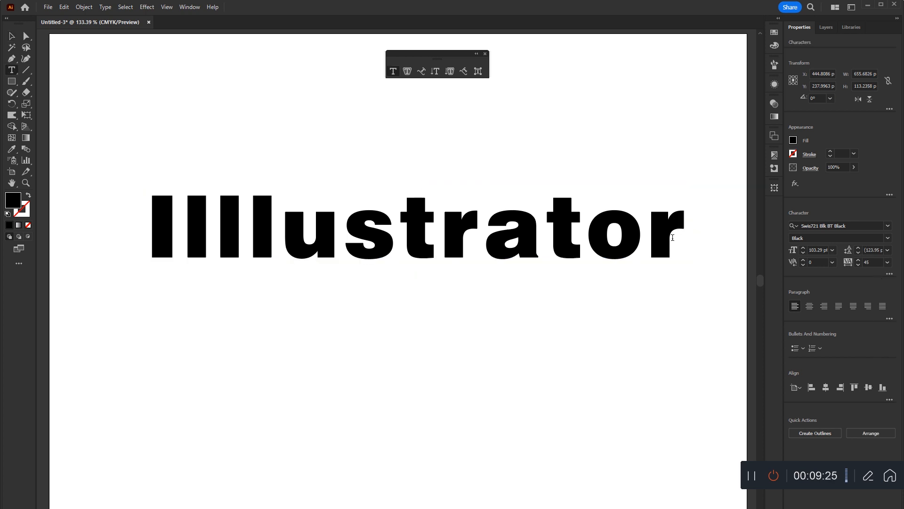
pyautogui.press('Return')
pyautogui.write('hiasdalsdkh')
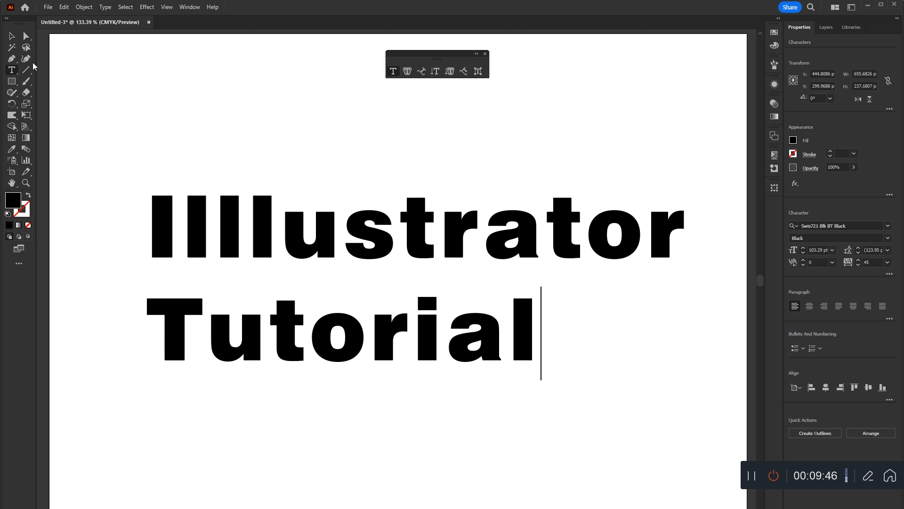
pyautogui.click(14, 38)
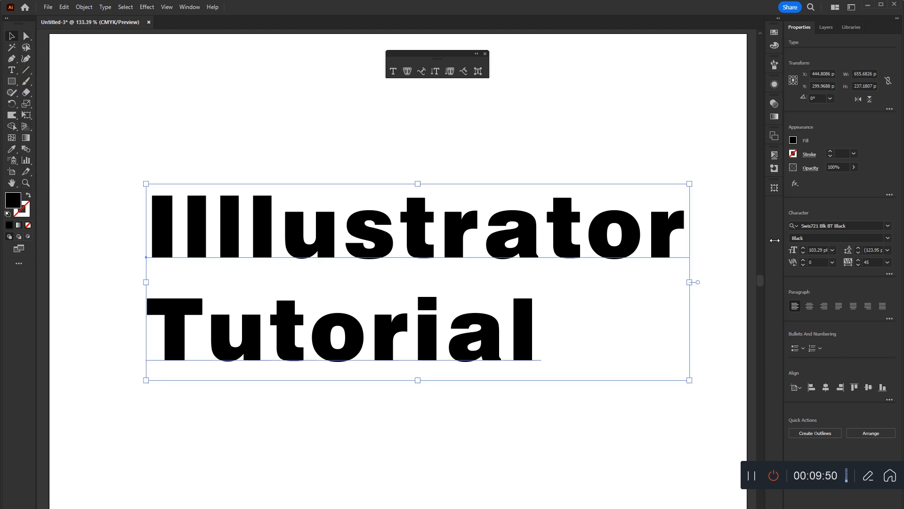
# Vary the leading of the two-line text from 126 pt up to 168 pt and partway back down.
pyautogui.click(873, 251)
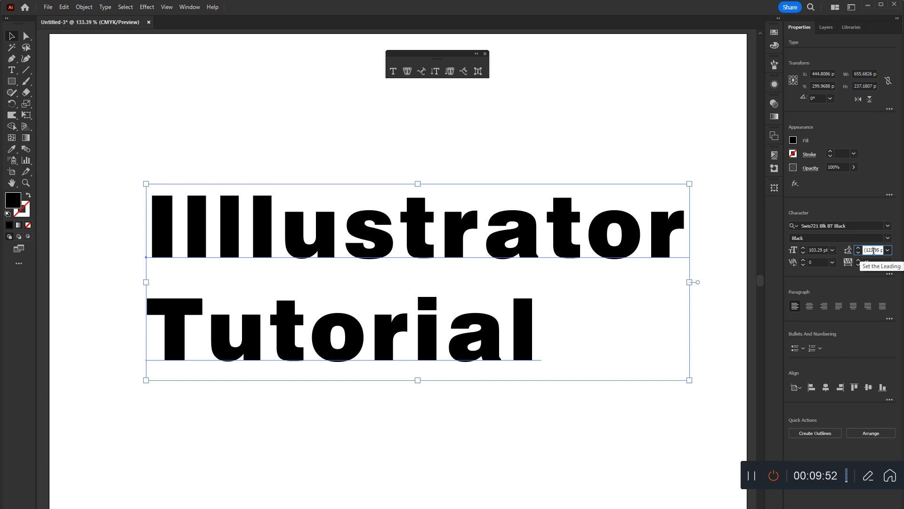
pyautogui.write('126')
pyautogui.press('Return')
pyautogui.scroll(20, 878, 250)
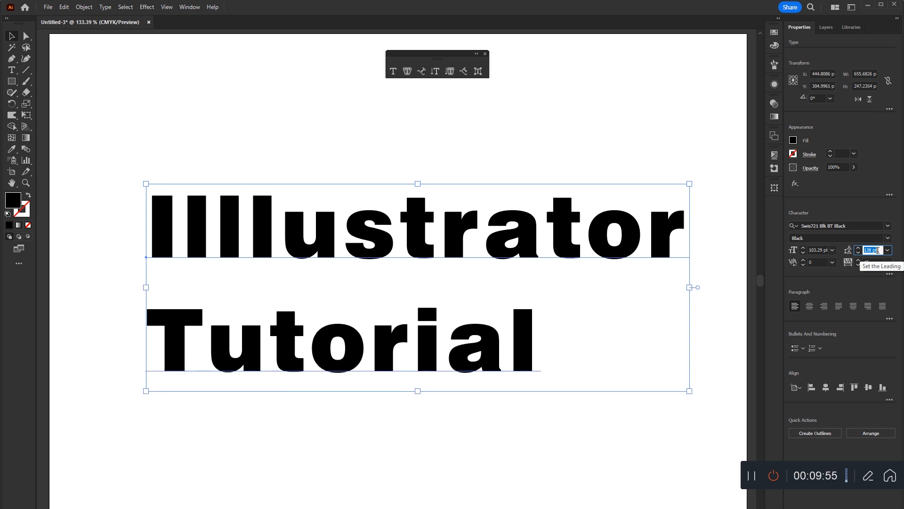
pyautogui.scroll(18, 877, 250)
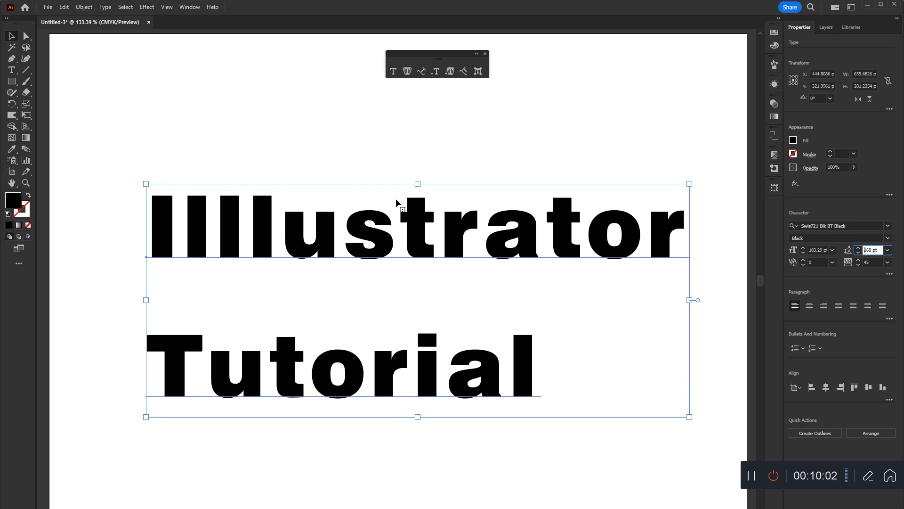
pyautogui.scroll(-7, 871, 250)
pyautogui.scroll(-20, 871, 250)
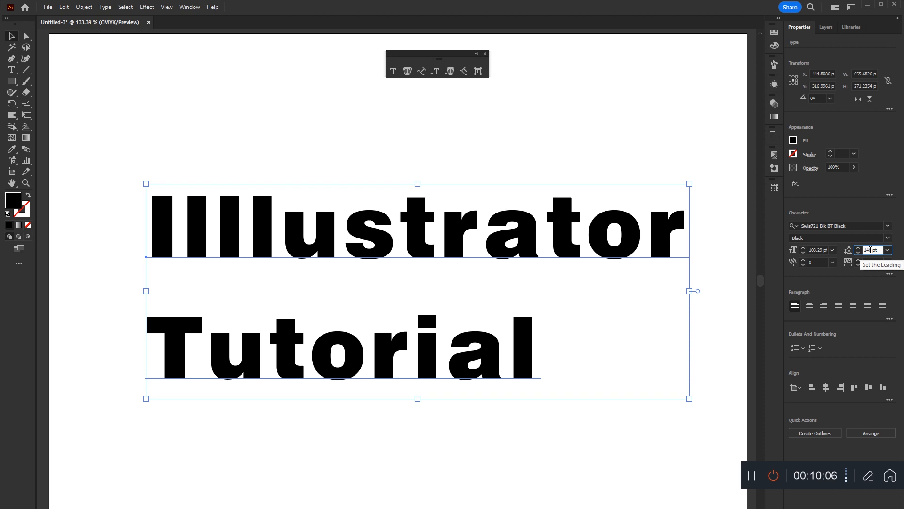
# Continue varying the leading of the two-line text, raising it as far as 134 pt and ending at 119 pt.
pyautogui.scroll(-20, 871, 250)
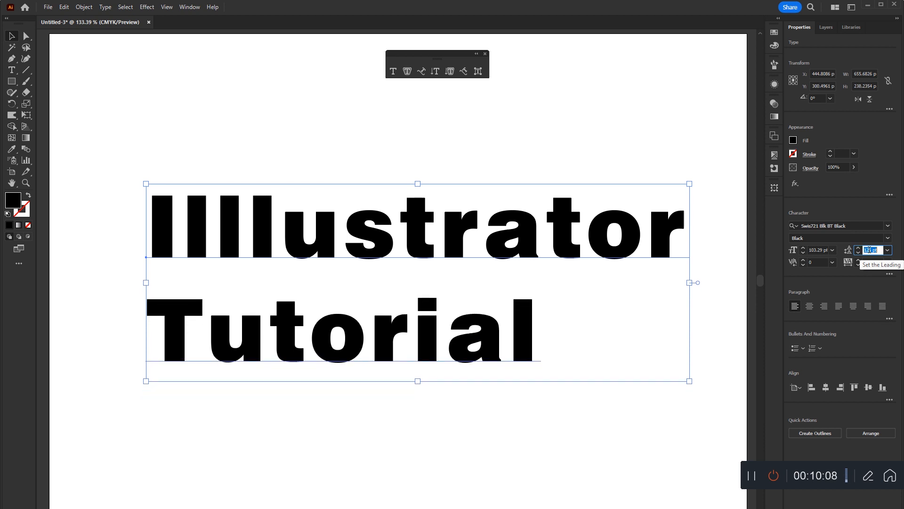
pyautogui.scroll(4, 870, 250)
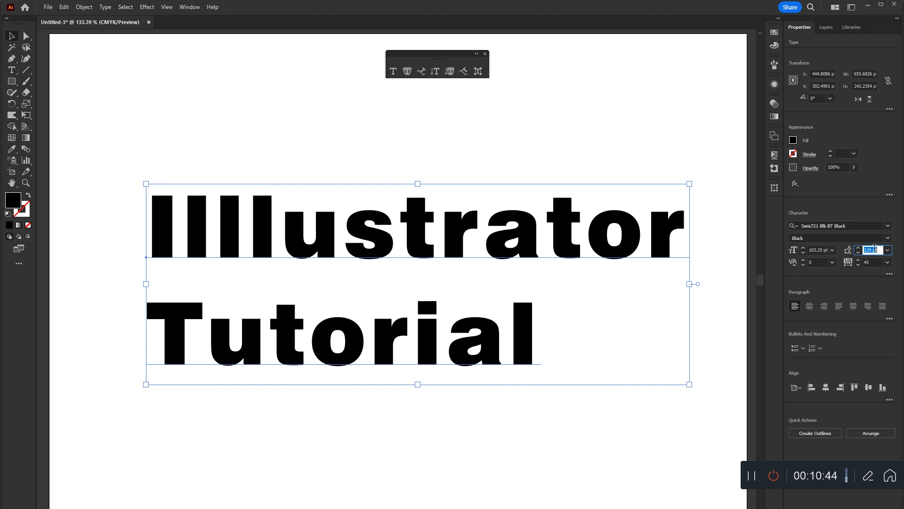
pyautogui.scroll(9, 869, 251)
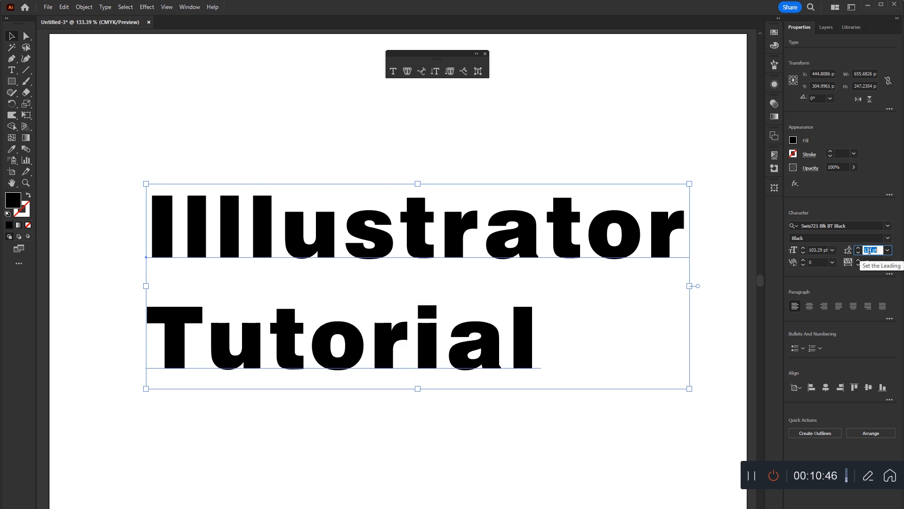
pyautogui.scroll(-6, 870, 251)
pyautogui.scroll(-13, 869, 251)
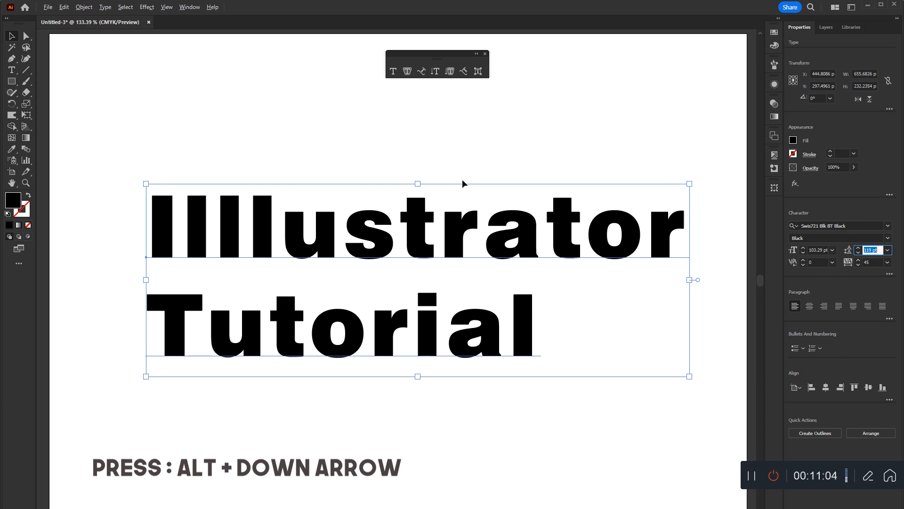
# Tighten the leading of the two-line text stepwise to 91 pt.
pyautogui.hotkey('alt', 'Down')
pyautogui.hotkey('alt', 'Down')
pyautogui.hotkey('alt', 'Down')
pyautogui.hotkey('alt', 'Down')
pyautogui.hotkey('alt', 'Down')
pyautogui.hotkey('alt', 'Down')
pyautogui.hotkey('alt', 'Down')
pyautogui.hotkey('alt', 'Down')
pyautogui.hotkey('alt', 'Down')
pyautogui.hotkey('alt', 'Down')
pyautogui.hotkey('alt', 'Down')
pyautogui.hotkey('alt', 'Down')
pyautogui.hotkey('alt', 'Down')
pyautogui.hotkey('alt', 'Down')
pyautogui.hotkey('alt', 'Down')
pyautogui.hotkey('alt', 'Down')
pyautogui.hotkey('alt', 'Down')
pyautogui.hotkey('alt', 'Down')
pyautogui.hotkey('alt', 'Down')
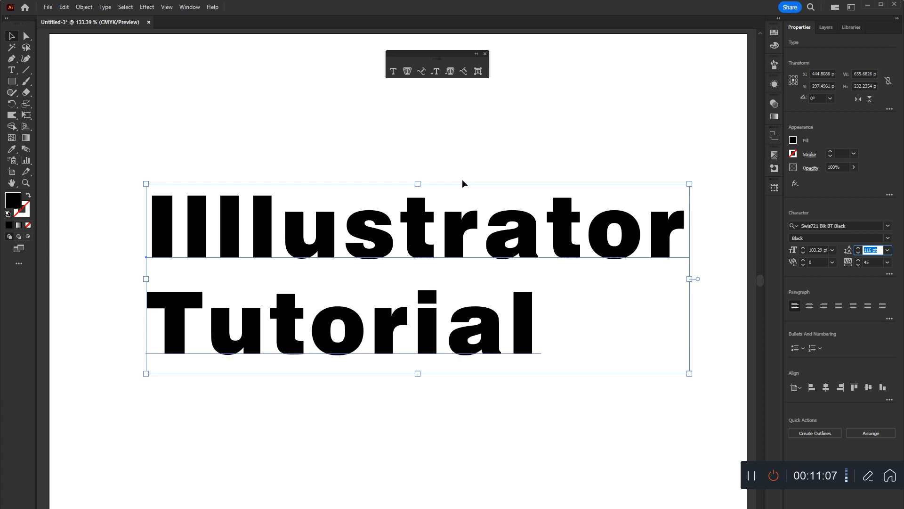
pyautogui.hotkey('alt', 'Down')
pyautogui.hotkey('alt', 'Down')
pyautogui.hotkey('alt', 'Down')
pyautogui.hotkey('alt', 'Down')
pyautogui.hotkey('alt', 'Down')
pyautogui.hotkey('alt', 'Down')
pyautogui.hotkey('alt', 'Down')
pyautogui.hotkey('alt', 'Down')
pyautogui.hotkey('alt', 'Down')
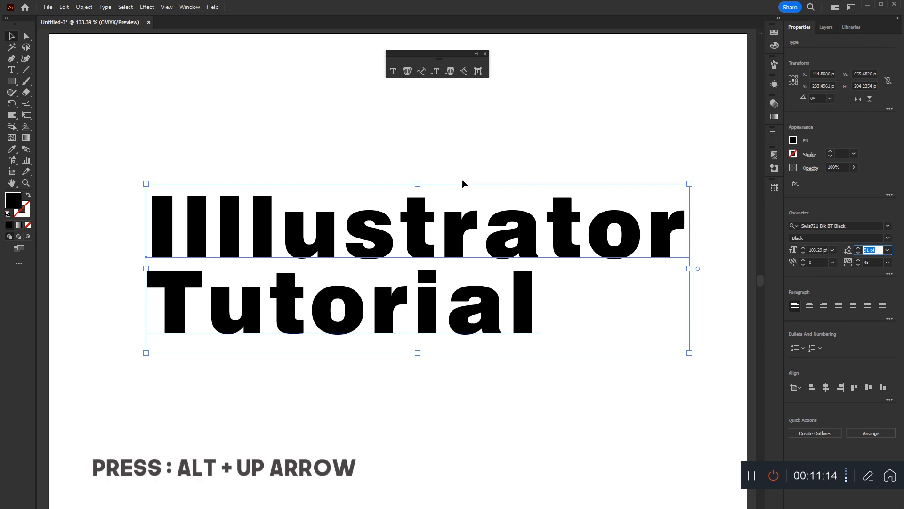
# Increase the leading stepwise to 178 pt to spread the two lines apart.
pyautogui.hotkey('alt', 'Up')
pyautogui.hotkey('alt', 'Up')
pyautogui.hotkey('alt', 'Up')
pyautogui.hotkey('alt', 'Up')
pyautogui.hotkey('alt', 'Up')
pyautogui.hotkey('alt', 'Up')
pyautogui.hotkey('alt', 'Up')
pyautogui.hotkey('alt', 'Up')
pyautogui.hotkey('alt', 'Up')
pyautogui.hotkey('alt', 'Up')
pyautogui.hotkey('alt', 'Up')
pyautogui.hotkey('alt', 'Up')
pyautogui.hotkey('alt', 'Up')
pyautogui.hotkey('alt', 'Up')
pyautogui.hotkey('alt', 'Up')
pyautogui.hotkey('alt', 'Up')
pyautogui.hotkey('alt', 'Up')
pyautogui.hotkey('alt', 'Up')
pyautogui.hotkey('alt', 'Up')
pyautogui.hotkey('alt', 'Up')
pyautogui.hotkey('alt', 'Up')
pyautogui.hotkey('alt', 'Up')
pyautogui.hotkey('alt', 'Up')
pyautogui.hotkey('alt', 'Up')
pyautogui.hotkey('alt', 'Up')
pyautogui.hotkey('alt', 'Up')
pyautogui.hotkey('alt', 'Up')
pyautogui.hotkey('alt', 'Up')
pyautogui.hotkey('alt', 'Up')
pyautogui.hotkey('alt', 'Up')
pyautogui.hotkey('alt', 'Up')
pyautogui.hotkey('alt', 'Up')
pyautogui.hotkey('alt', 'Up')
pyautogui.hotkey('alt', 'Up')
pyautogui.hotkey('alt', 'Up')
pyautogui.hotkey('alt', 'Up')
pyautogui.hotkey('alt', 'Up')
pyautogui.hotkey('alt', 'Up')
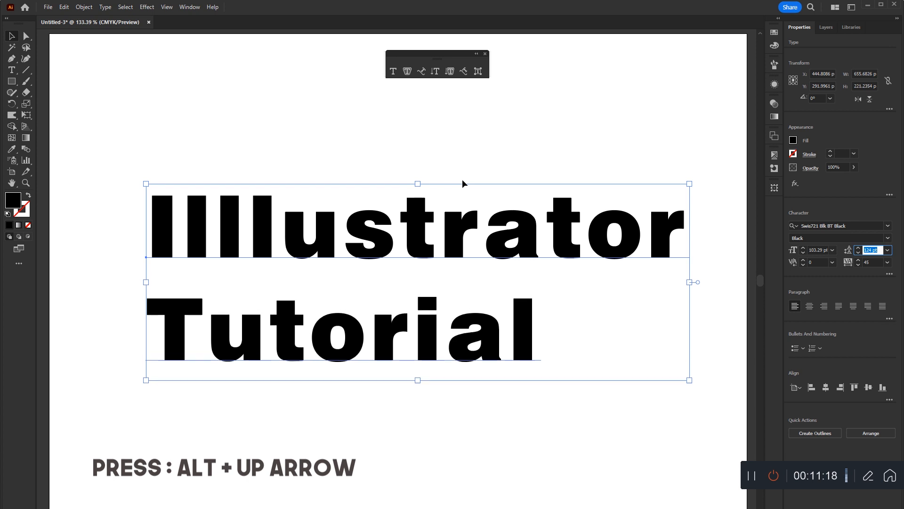
pyautogui.hotkey('alt', 'Up')
pyautogui.hotkey('alt', 'Up')
pyautogui.hotkey('alt', 'Up')
pyautogui.hotkey('alt', 'Up')
pyautogui.hotkey('alt', 'Up')
pyautogui.hotkey('alt', 'Up')
pyautogui.hotkey('alt', 'Up')
pyautogui.hotkey('alt', 'Up')
pyautogui.hotkey('alt', 'Up')
pyautogui.hotkey('alt', 'Up')
pyautogui.hotkey('alt', 'Up')
pyautogui.hotkey('alt', 'Up')
pyautogui.hotkey('alt', 'Up')
pyautogui.hotkey('alt', 'Up')
pyautogui.hotkey('alt', 'Up')
pyautogui.hotkey('alt', 'Up')
pyautogui.hotkey('alt', 'Up')
pyautogui.hotkey('alt', 'Up')
pyautogui.hotkey('alt', 'Up')
pyautogui.hotkey('alt', 'Up')
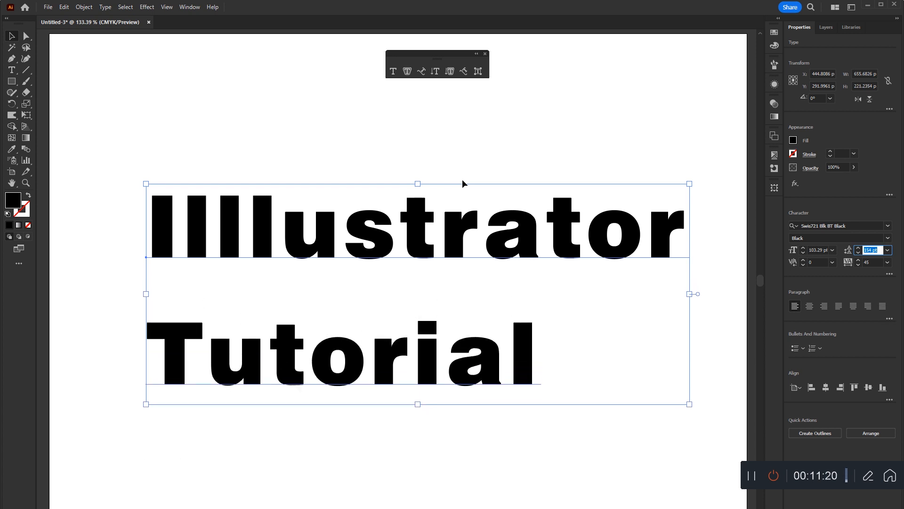
pyautogui.hotkey('alt', 'Up')
pyautogui.hotkey('alt', 'Up')
pyautogui.hotkey('alt', 'Up')
pyautogui.hotkey('alt', 'Up')
pyautogui.hotkey('alt', 'Up')
pyautogui.hotkey('alt', 'Up')
pyautogui.hotkey('alt', 'Up')
pyautogui.hotkey('alt', 'Up')
pyautogui.hotkey('alt', 'Up')
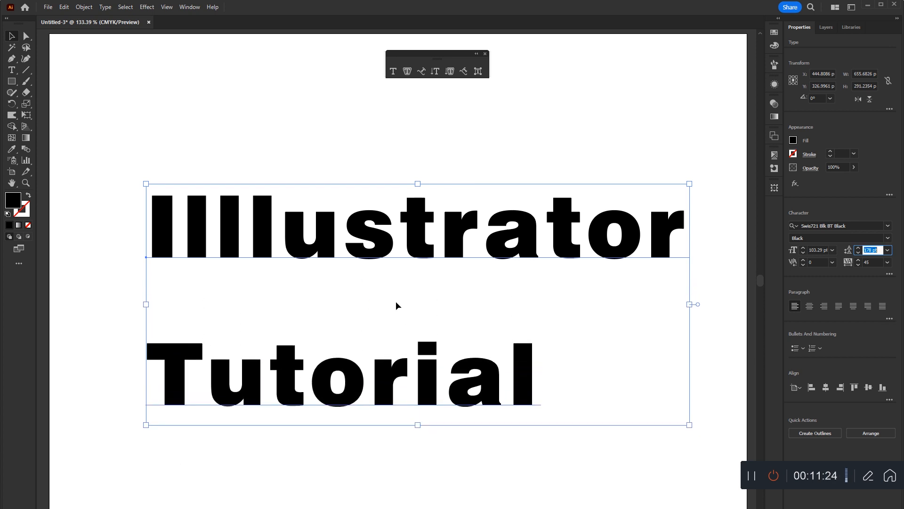
# Reset the leading to Auto and move the text object about 26 pt left and 19 pt up.
pyautogui.click(887, 254)
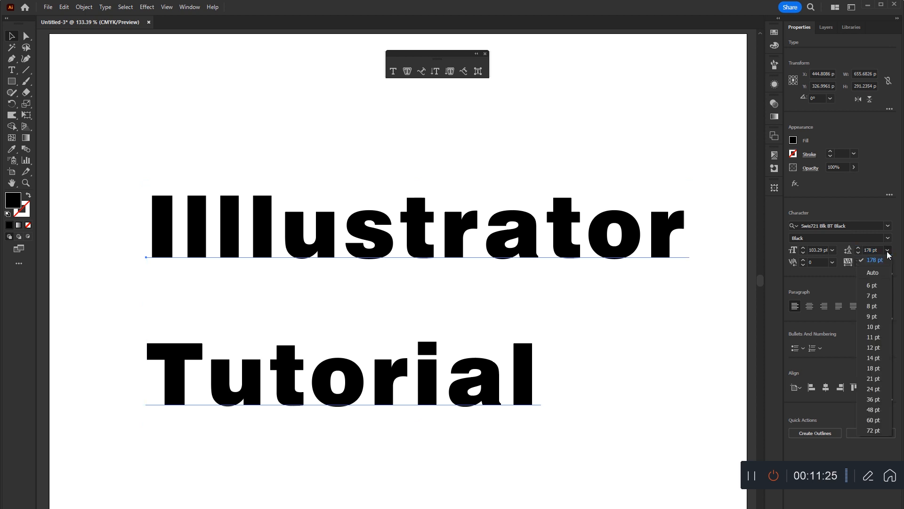
pyautogui.click(872, 273)
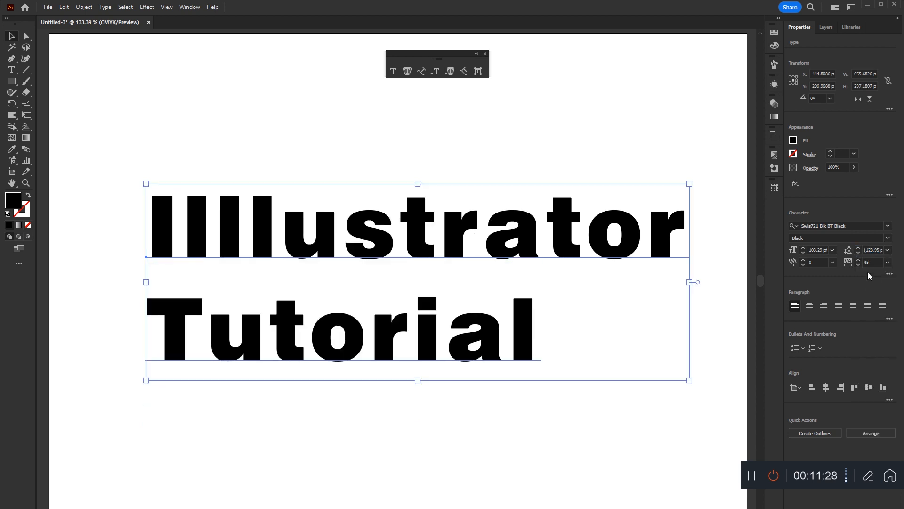
pyautogui.moveTo(571, 261); pyautogui.dragTo(550, 246)
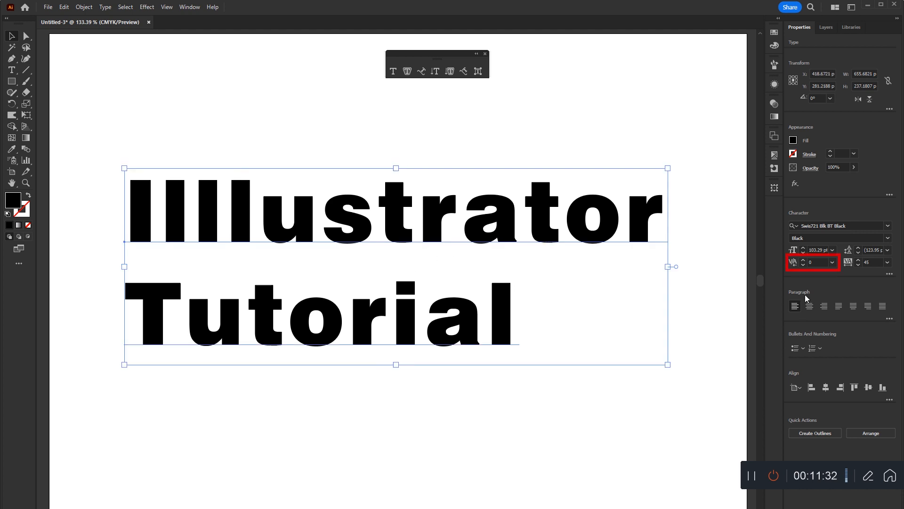
# Try to raise the kerning of the whole selected text object above 0 and dismiss the alert.
pyautogui.click(831, 263)
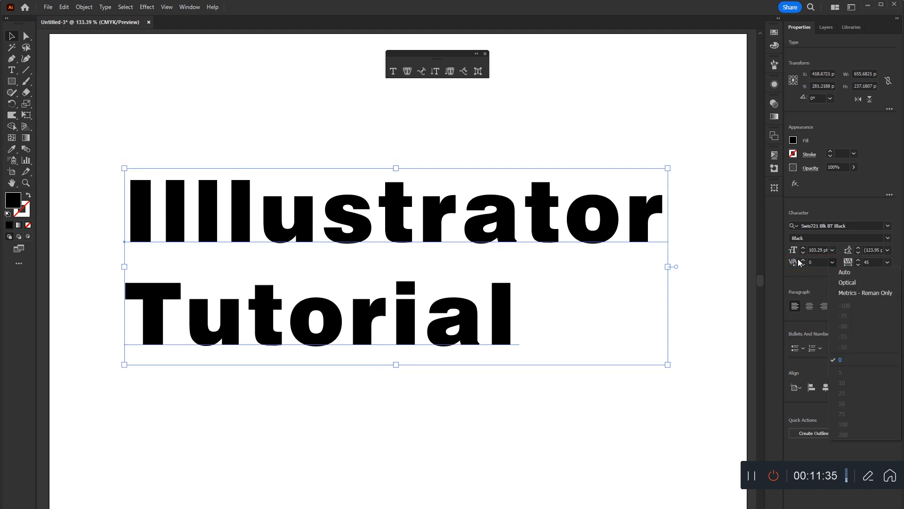
pyautogui.click(802, 266)
pyautogui.click(808, 263)
pyautogui.press('Up')
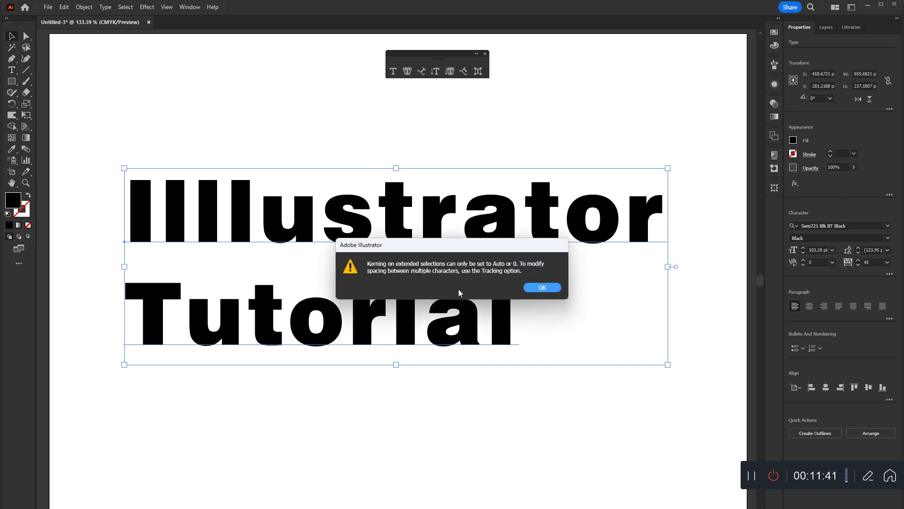
pyautogui.click(542, 288)
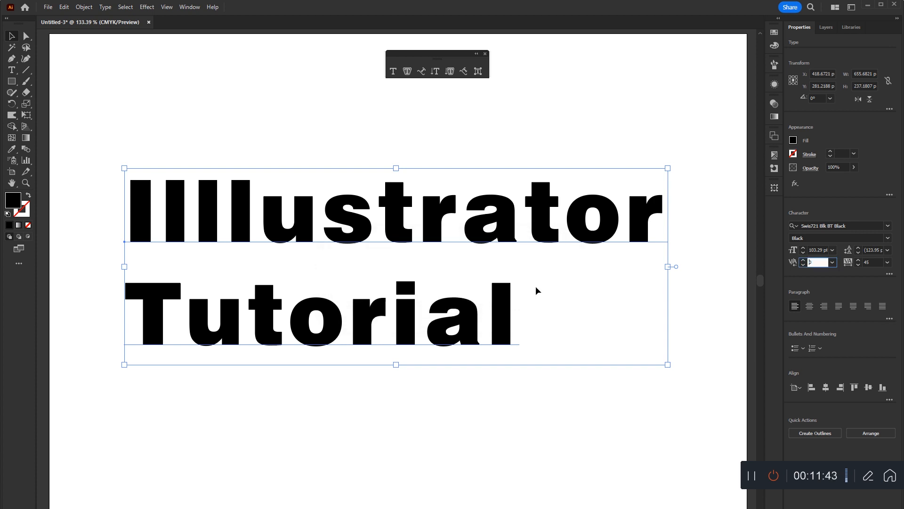
# Place the text cursor between the "r" and the "a" of the first line with the Type tool.
pyautogui.click(11, 70)
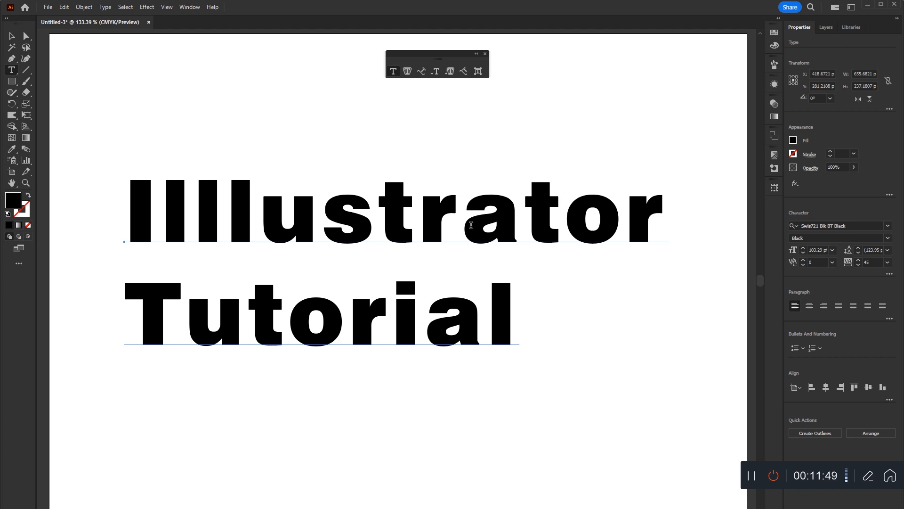
pyautogui.click(460, 207)
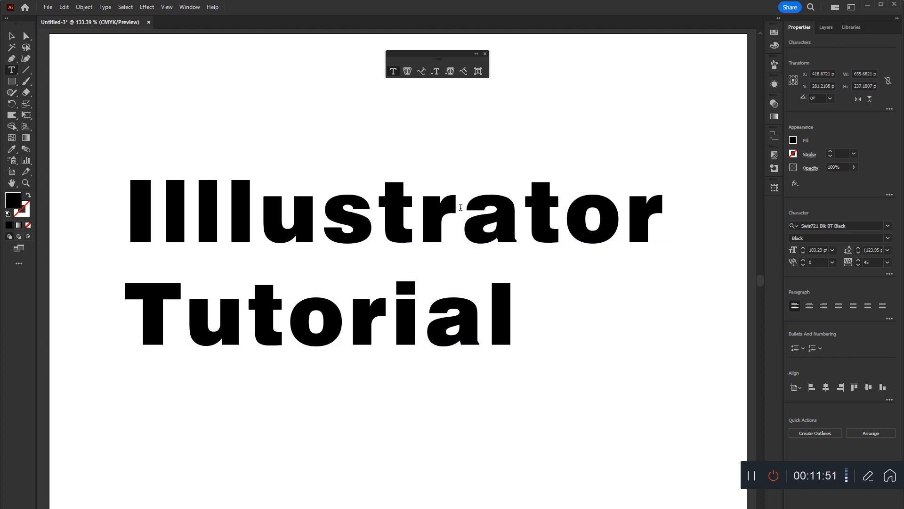
pyautogui.moveTo(461, 214); pyautogui.dragTo(378, 234)
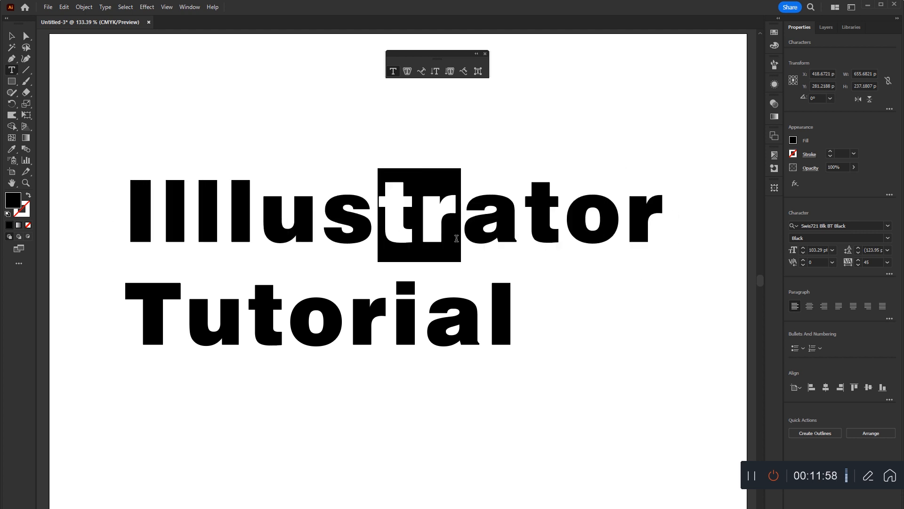
pyautogui.click(465, 215)
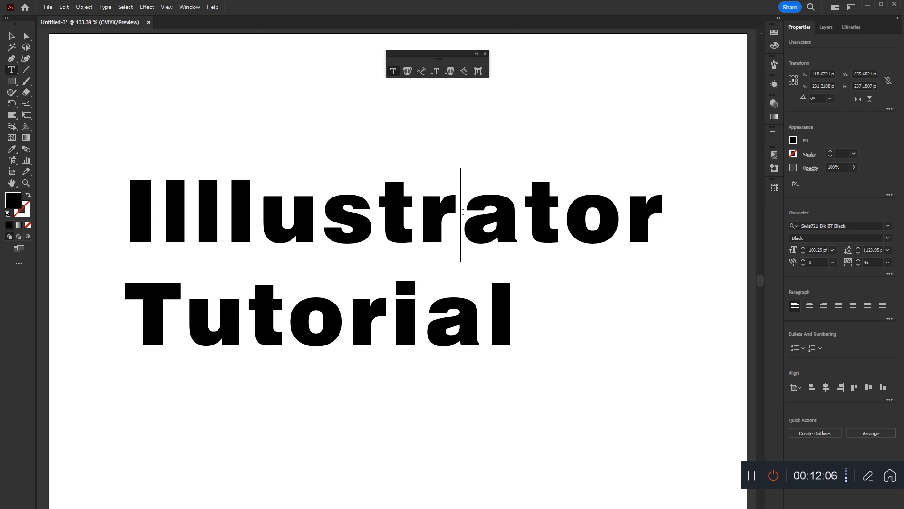
# Vary the kerning between the "r" and the "a" up and down, ending at 4.
pyautogui.click(814, 262)
pyautogui.scroll(20, 814, 263)
pyautogui.scroll(20, 815, 262)
pyautogui.scroll(20, 815, 263)
pyautogui.scroll(20, 815, 262)
pyautogui.scroll(-20, 815, 263)
pyautogui.scroll(-20, 815, 262)
pyautogui.scroll(-20, 815, 263)
pyautogui.scroll(-20, 815, 263)
pyautogui.scroll(-4, 816, 263)
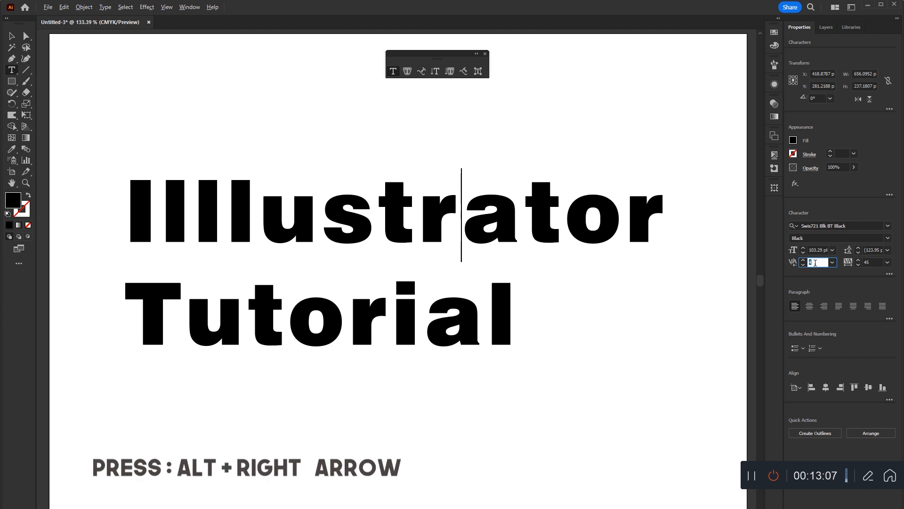
# Widen the kerning between the "r" and the "a" stepwise to 764.
pyautogui.hotkey('alt', 'Right')
pyautogui.hotkey('alt', 'Right')
pyautogui.hotkey('alt', 'Right')
pyautogui.hotkey('alt', 'Right')
pyautogui.hotkey('alt', 'Right')
pyautogui.hotkey('alt', 'Right')
pyautogui.hotkey('alt', 'Right')
pyautogui.hotkey('alt', 'Right')
pyautogui.hotkey('alt', 'Right')
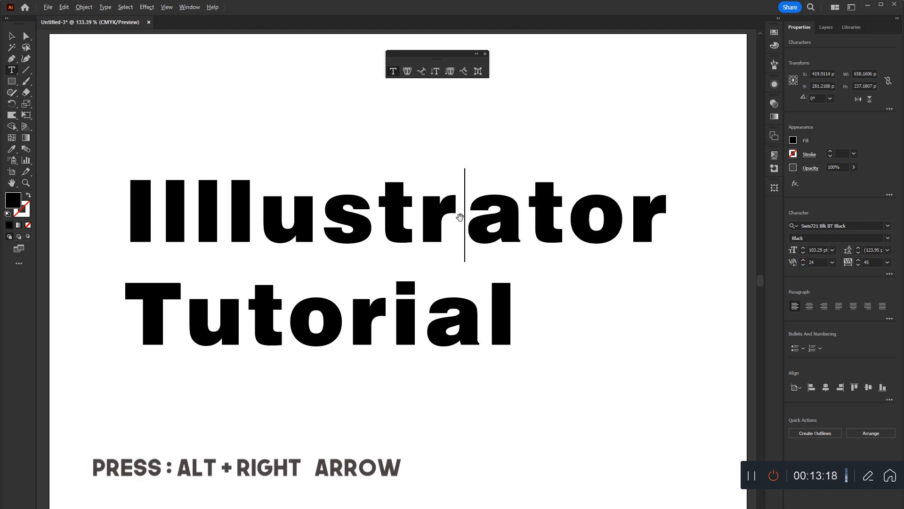
pyautogui.hotkey('alt', 'Right')
pyautogui.hotkey('alt', 'Right')
pyautogui.hotkey('alt', 'Right')
pyautogui.hotkey('alt', 'Right')
pyautogui.hotkey('alt', 'Right')
pyautogui.hotkey('alt', 'Right')
pyautogui.hotkey('alt', 'Right')
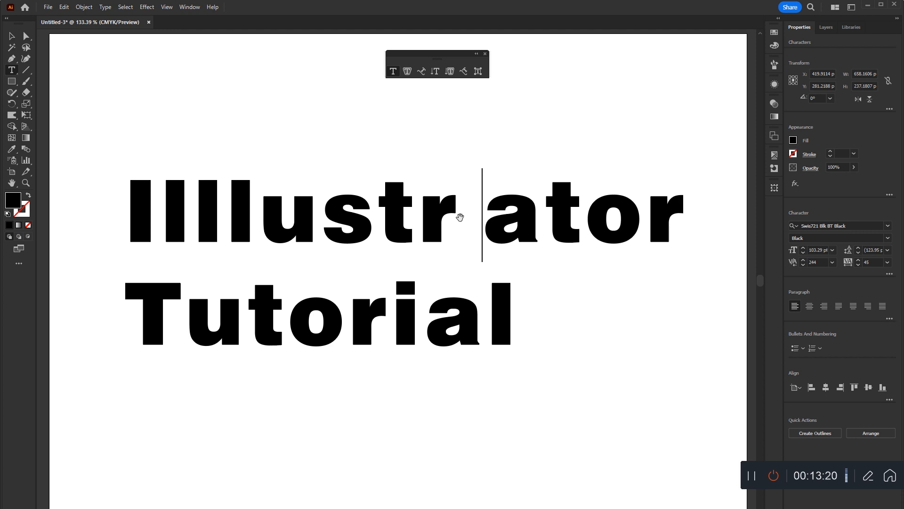
pyautogui.hotkey('alt', 'Right')
pyautogui.hotkey('alt', 'Right')
pyautogui.hotkey('alt', 'Right')
pyautogui.hotkey('alt', 'Right')
pyautogui.hotkey('alt', 'Right')
pyautogui.hotkey('alt', 'Right')
pyautogui.hotkey('alt', 'Right')
pyautogui.hotkey('alt', 'Right')
pyautogui.hotkey('alt', 'Right')
pyautogui.hotkey('alt', 'Right')
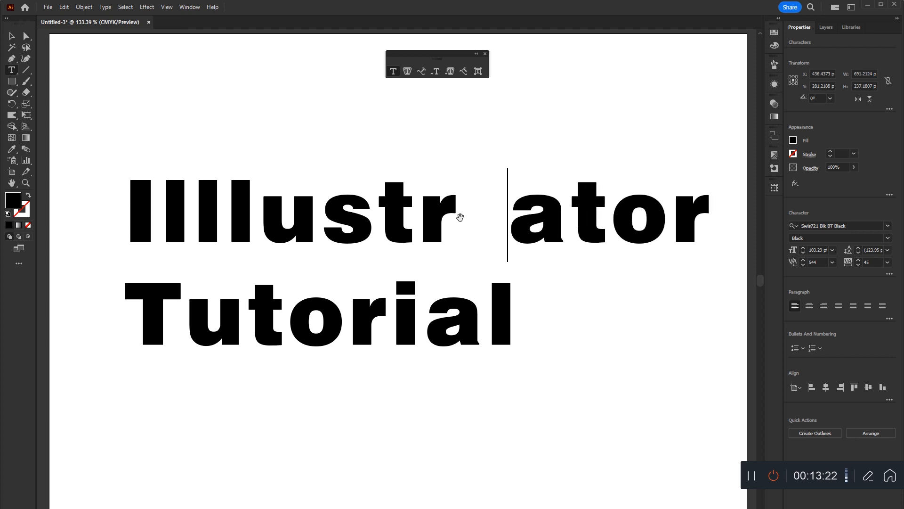
pyautogui.hotkey('alt', 'Right')
pyautogui.hotkey('alt', 'Right')
pyautogui.hotkey('alt', 'Right')
pyautogui.hotkey('alt', 'Right')
pyautogui.hotkey('alt', 'Right')
pyautogui.hotkey('alt', 'Right')
pyautogui.hotkey('alt', 'Right')
pyautogui.hotkey('alt', 'Right')
pyautogui.hotkey('alt', 'Right')
pyautogui.hotkey('alt', 'Right')
pyautogui.hotkey('alt', 'Right')
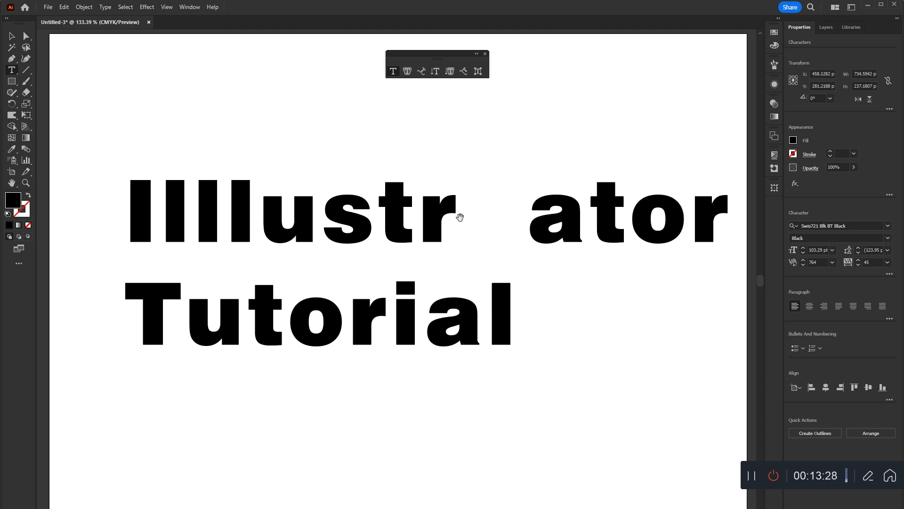
# Reduce the kerning between the "r" and the "a" stepwise to -16.
pyautogui.hotkey('alt', 'Left')
pyautogui.hotkey('alt', 'Left')
pyautogui.hotkey('alt', 'Left')
pyautogui.hotkey('alt', 'Left')
pyautogui.hotkey('alt', 'Left')
pyautogui.hotkey('alt', 'Left')
pyautogui.hotkey('alt', 'Left')
pyautogui.hotkey('alt', 'Left')
pyautogui.hotkey('alt', 'Left')
pyautogui.hotkey('alt', 'Left')
pyautogui.hotkey('alt', 'Left')
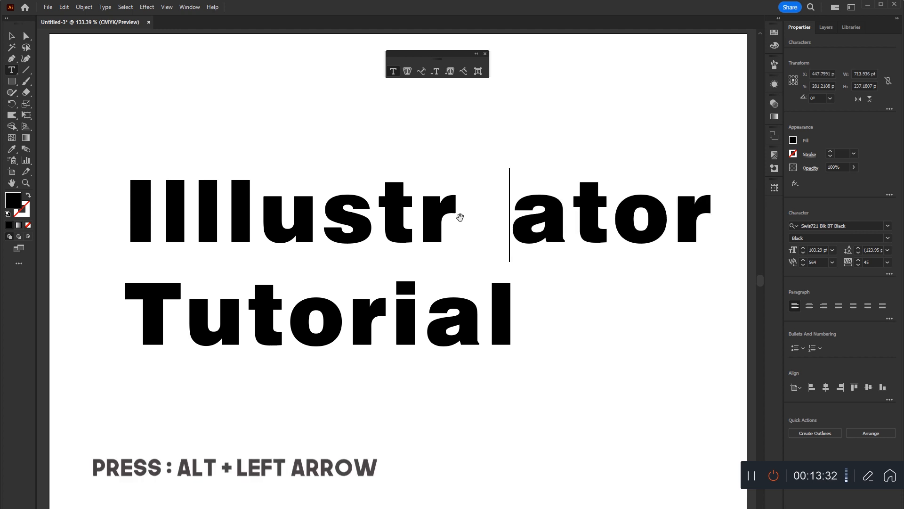
pyautogui.hotkey('alt', 'Left')
pyautogui.hotkey('alt', 'Left')
pyautogui.hotkey('alt', 'Left')
pyautogui.hotkey('alt', 'Left')
pyautogui.hotkey('alt', 'Left')
pyautogui.hotkey('alt', 'Left')
pyautogui.hotkey('alt', 'Left')
pyautogui.hotkey('alt', 'Left')
pyautogui.hotkey('alt', 'Left')
pyautogui.hotkey('alt', 'Left')
pyautogui.hotkey('alt', 'Left')
pyautogui.hotkey('alt', 'Left')
pyautogui.hotkey('alt', 'Left')
pyautogui.hotkey('alt', 'Left')
pyautogui.hotkey('alt', 'Left')
pyautogui.hotkey('alt', 'Left')
pyautogui.hotkey('alt', 'Left')
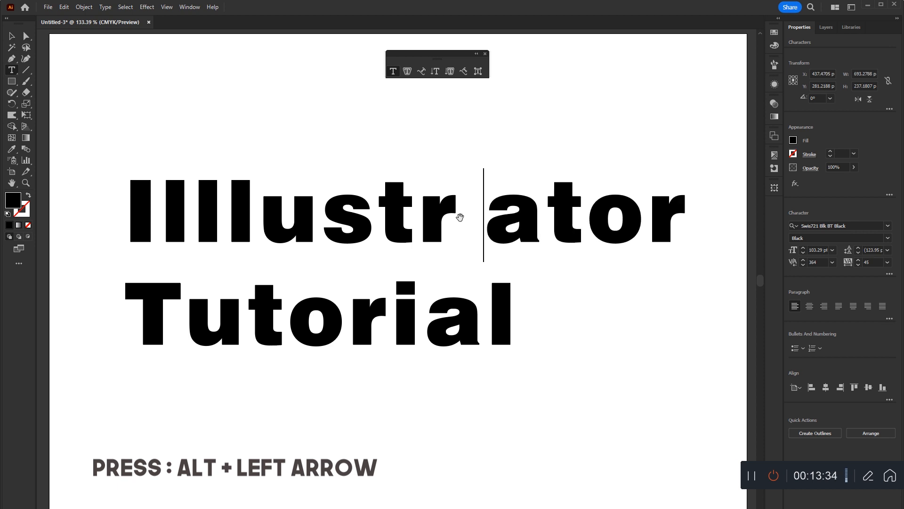
pyautogui.hotkey('alt', 'Left')
pyautogui.hotkey('alt', 'Left')
pyautogui.hotkey('alt', 'Left')
pyautogui.hotkey('alt', 'Left')
pyautogui.hotkey('alt', 'Left')
pyautogui.hotkey('alt', 'Left')
pyautogui.hotkey('alt', 'Left')
pyautogui.hotkey('alt', 'Left')
pyautogui.hotkey('alt', 'Left')
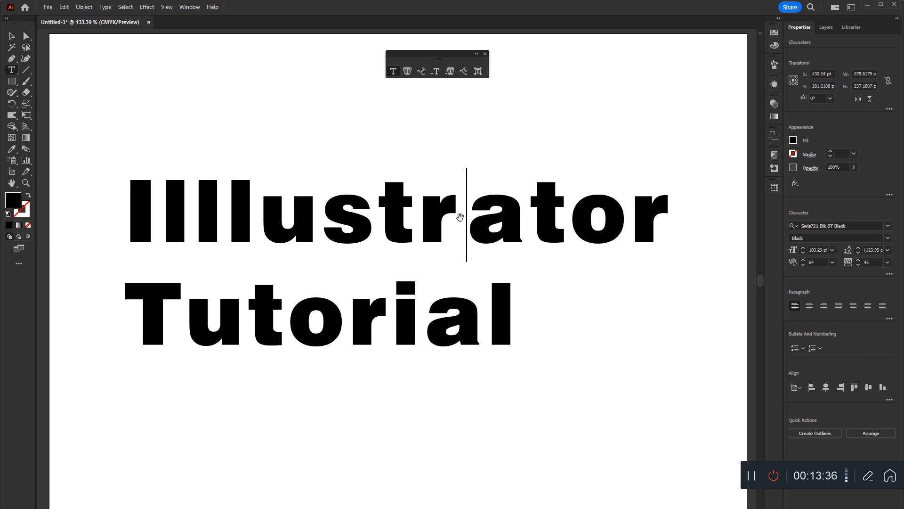
pyautogui.hotkey('alt', 'Left')
pyautogui.hotkey('alt', 'Left')
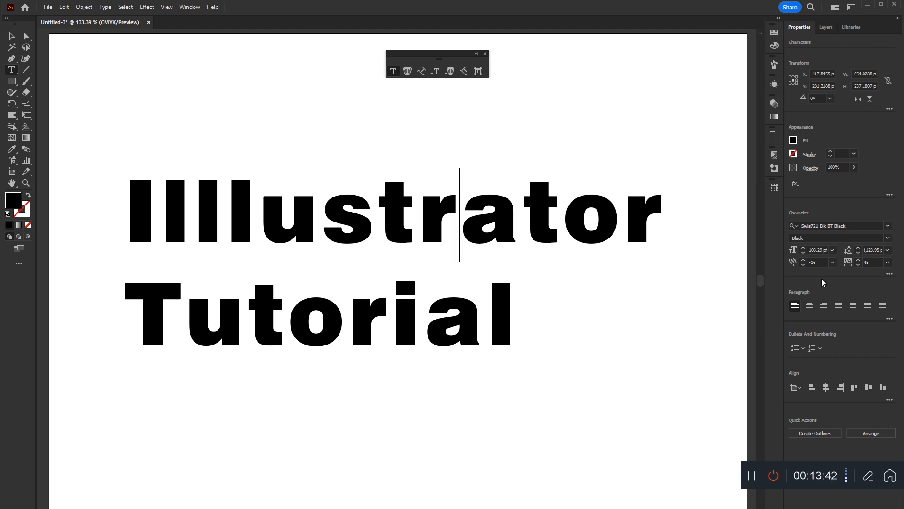
# Leave text editing and select the whole two-line text object with the Selection tool.
pyautogui.click(867, 262)
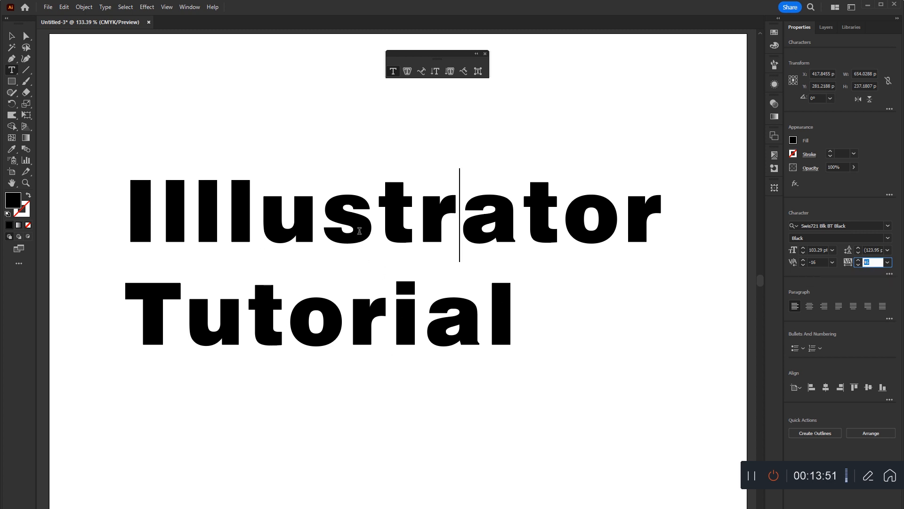
pyautogui.click(13, 37)
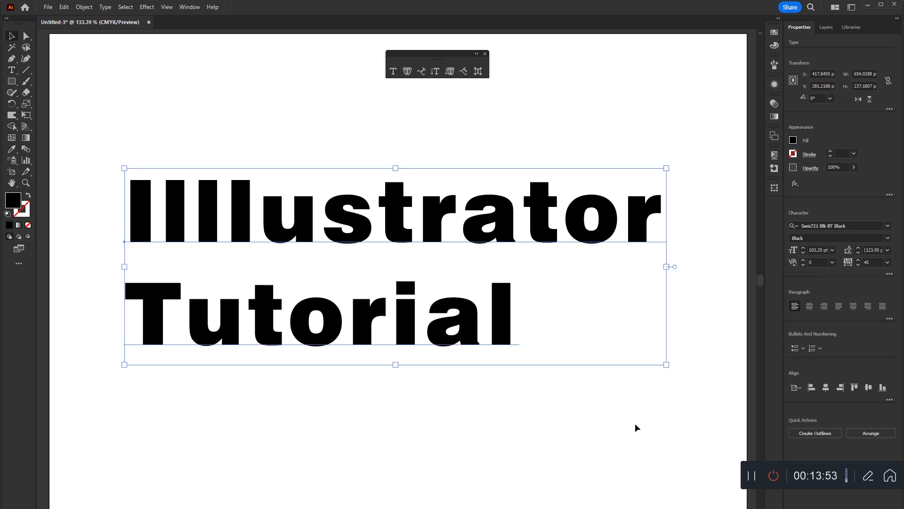
pyautogui.click(509, 255)
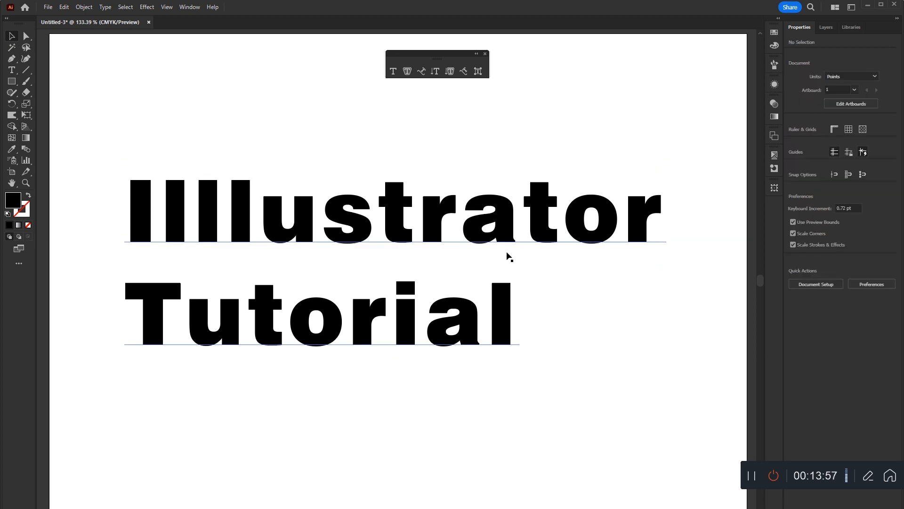
pyautogui.click(434, 215)
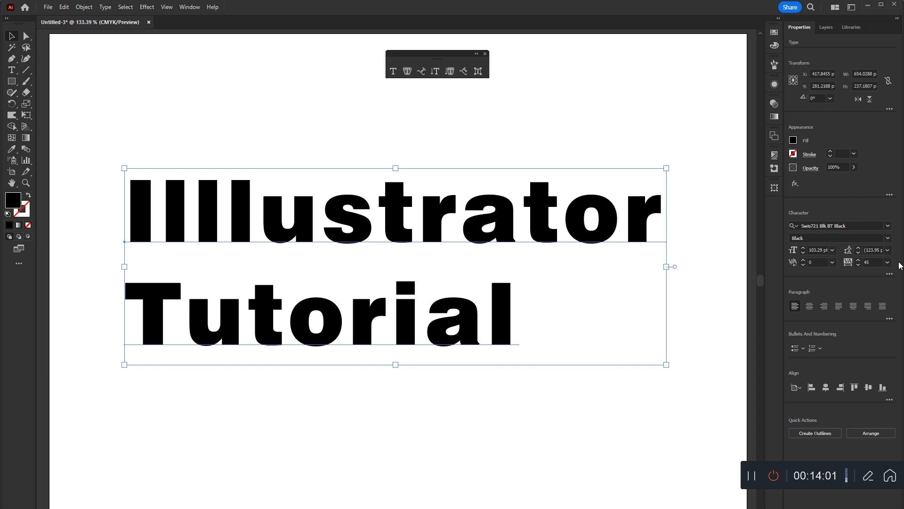
# Increase the tracking of the whole text object stepwise to 127.
pyautogui.click(862, 262)
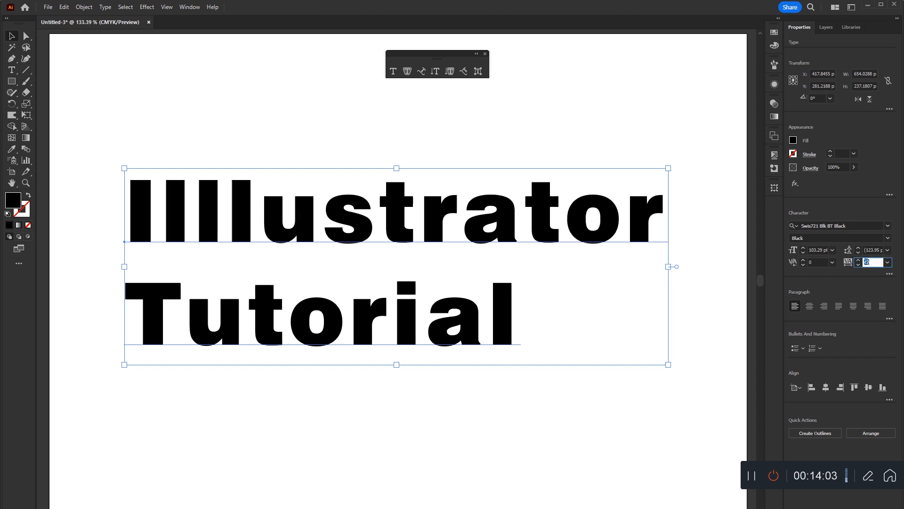
pyautogui.press('Up')
pyautogui.press('Up')
pyautogui.press('Up')
pyautogui.press('Up')
pyautogui.press('Up')
pyautogui.press('Up')
pyautogui.press('Up')
pyautogui.press('Up')
pyautogui.press('Up')
pyautogui.press('Up')
pyautogui.press('Up')
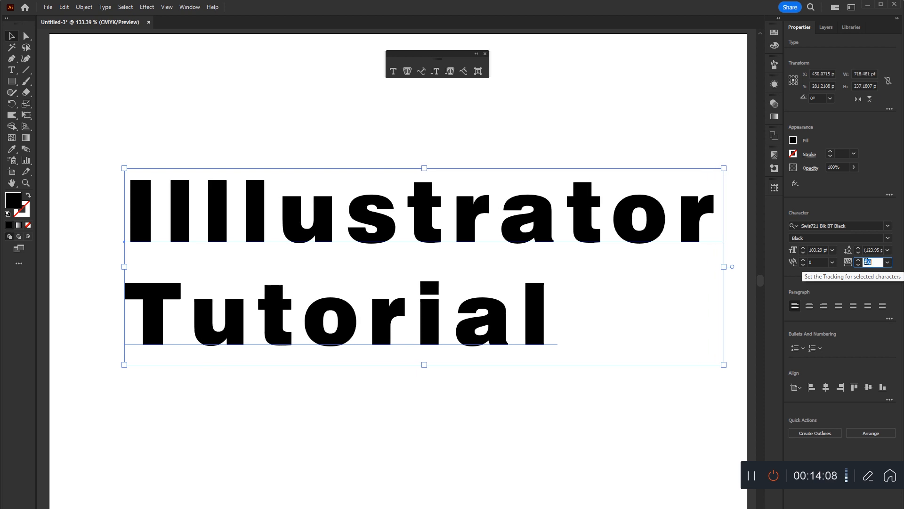
pyautogui.press('Up')
pyautogui.press('Up')
pyautogui.press('Up')
pyautogui.press('Up')
pyautogui.press('Up')
pyautogui.press('Up')
pyautogui.press('Up')
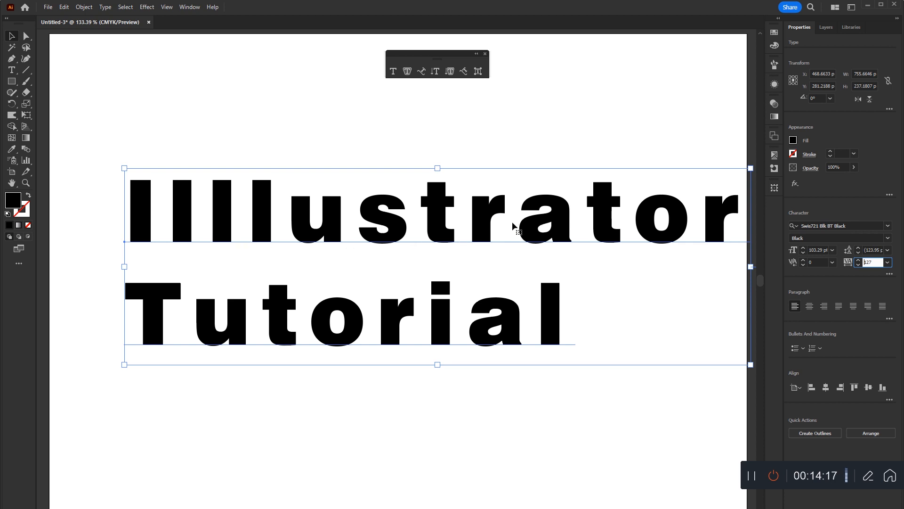
# Reduce the tracking of the whole two-line text object stepwise until the letters sit closer together.
pyautogui.scroll(8, 865, 260)
pyautogui.scroll(-4, 868, 261)
pyautogui.scroll(-20, 868, 262)
pyautogui.scroll(-20, 866, 262)
pyautogui.scroll(-18, 866, 262)
pyautogui.scroll(-4, 866, 262)
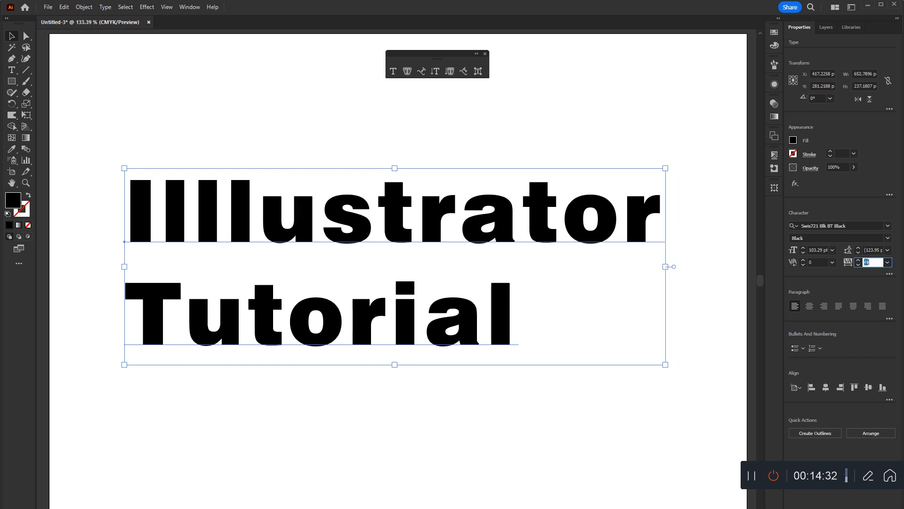
# Increase the tracking of the selected two-line text stepwise to 384.
pyautogui.click(495, 313)
pyautogui.hotkey('alt', 'Right')
pyautogui.hotkey('alt', 'Right')
pyautogui.hotkey('alt', 'Right')
pyautogui.hotkey('alt', 'Right')
pyautogui.hotkey('alt', 'Right')
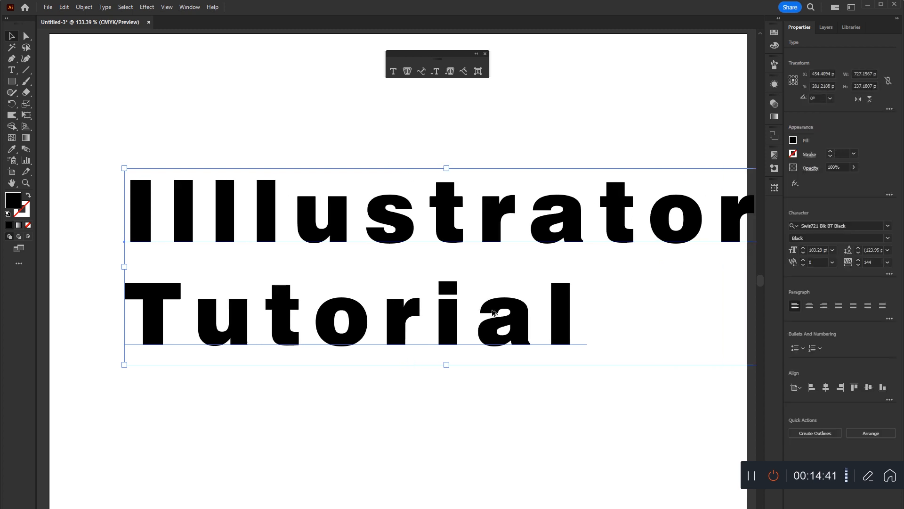
pyautogui.hotkey('alt', 'Right')
pyautogui.hotkey('alt', 'Right')
pyautogui.hotkey('alt', 'Right')
pyautogui.hotkey('alt', 'Right')
pyautogui.hotkey('alt', 'Right')
pyautogui.hotkey('alt', 'Right')
pyautogui.hotkey('alt', 'Right')
pyautogui.hotkey('alt', 'Right')
pyautogui.hotkey('alt', 'Right')
pyautogui.hotkey('alt', 'Right')
pyautogui.hotkey('alt', 'Right')
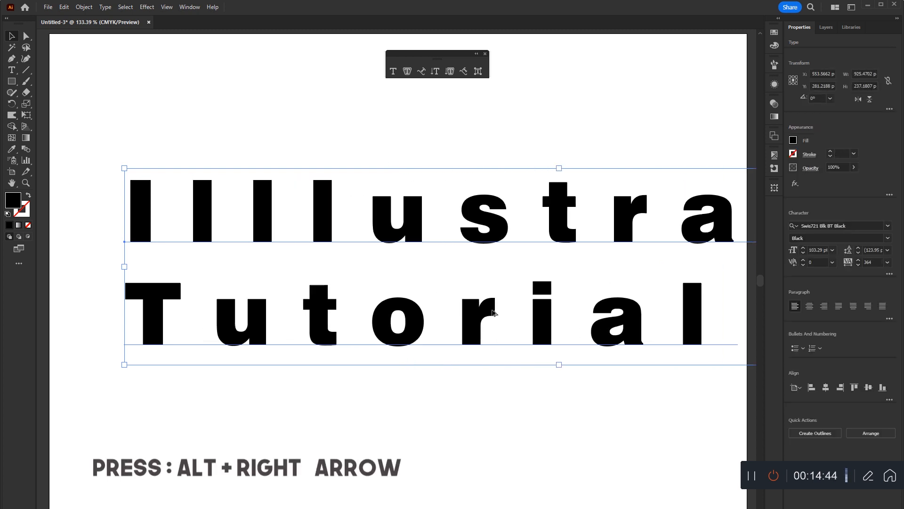
pyautogui.hotkey('alt', 'Right')
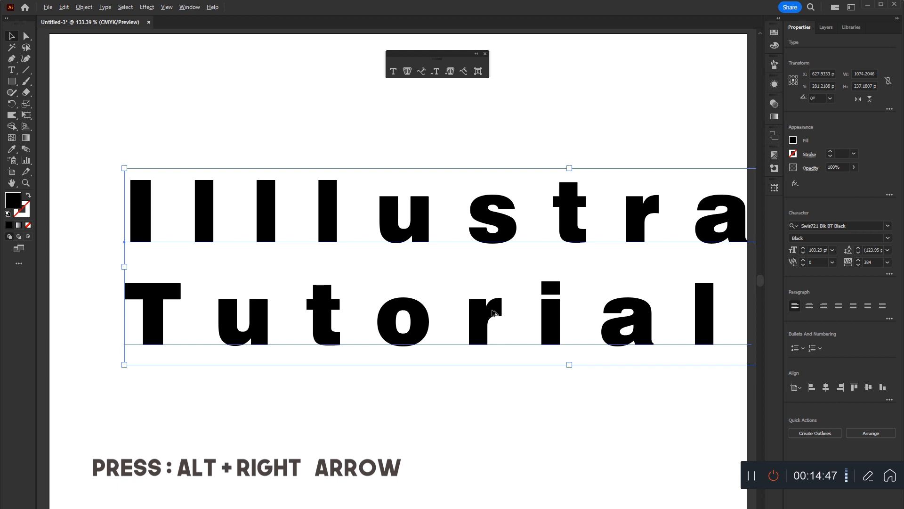
# Reduce the tracking of the selected two-line text stepwise to 64.
pyautogui.hotkey('alt', 'Left')
pyautogui.hotkey('alt', 'Left')
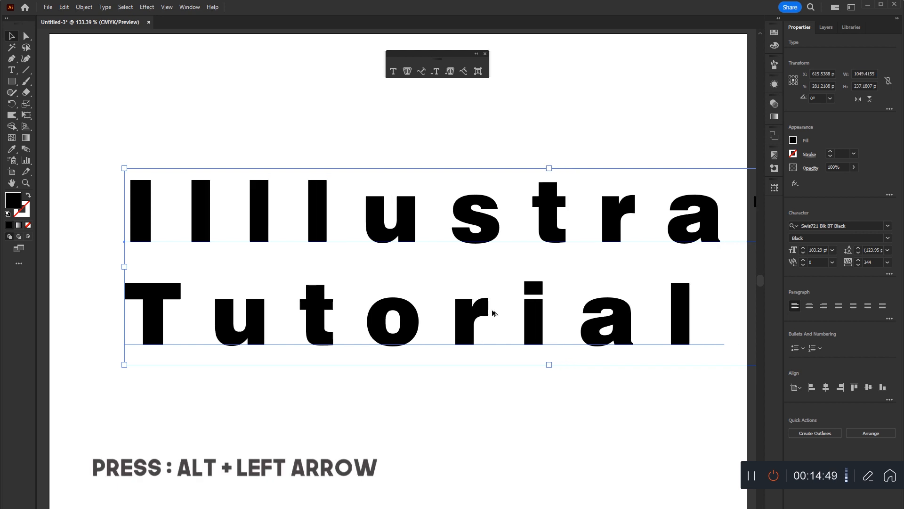
pyautogui.hotkey('alt', 'Left')
pyautogui.hotkey('alt', 'Left')
pyautogui.hotkey('alt', 'Left')
pyautogui.hotkey('alt', 'Left')
pyautogui.hotkey('alt', 'Left')
pyautogui.hotkey('alt', 'Left')
pyautogui.hotkey('alt', 'Left')
pyautogui.hotkey('alt', 'Left')
pyautogui.hotkey('alt', 'Left')
pyautogui.hotkey('alt', 'Left')
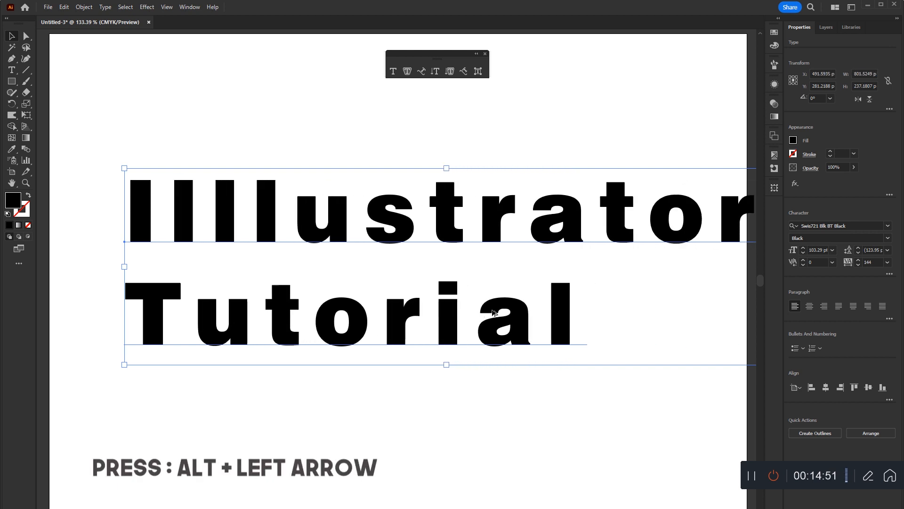
pyautogui.hotkey('alt', 'Left')
pyautogui.hotkey('alt', 'Left')
pyautogui.hotkey('alt', 'Left')
pyautogui.hotkey('alt', 'Left')
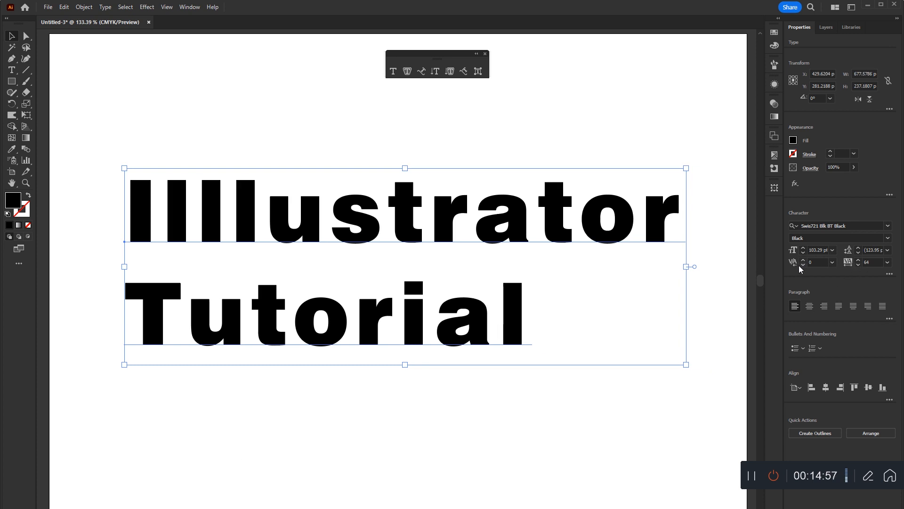
# Widen the kerning between the "r" and the "a" with the Type tool, narrow it back, and leave text editing.
pyautogui.click(818, 262)
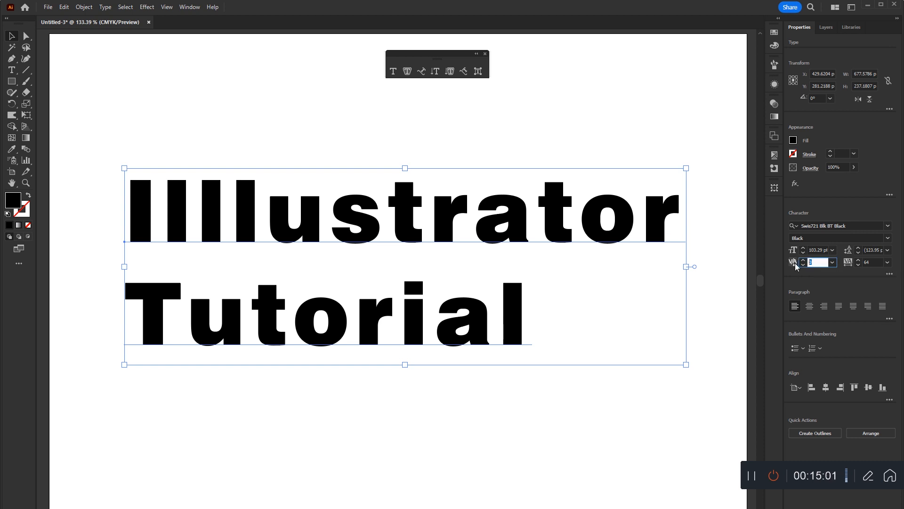
pyautogui.click(12, 71)
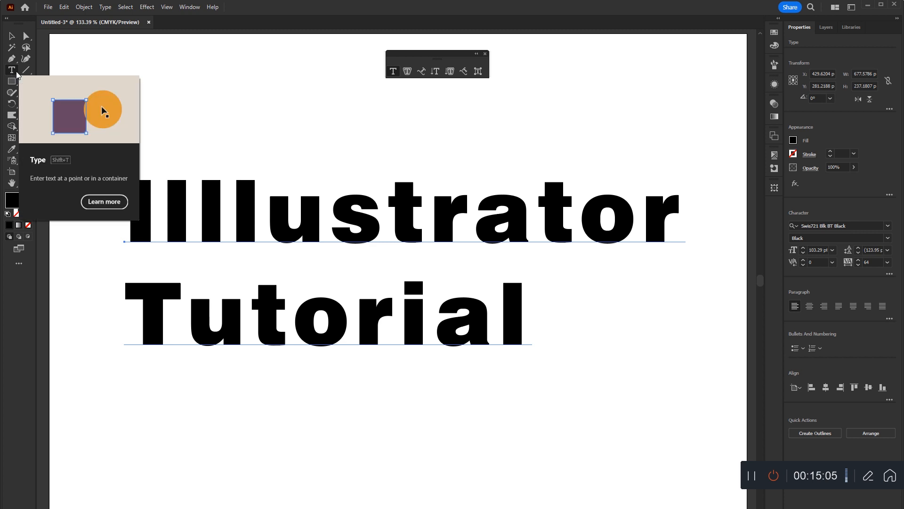
pyautogui.click(467, 205)
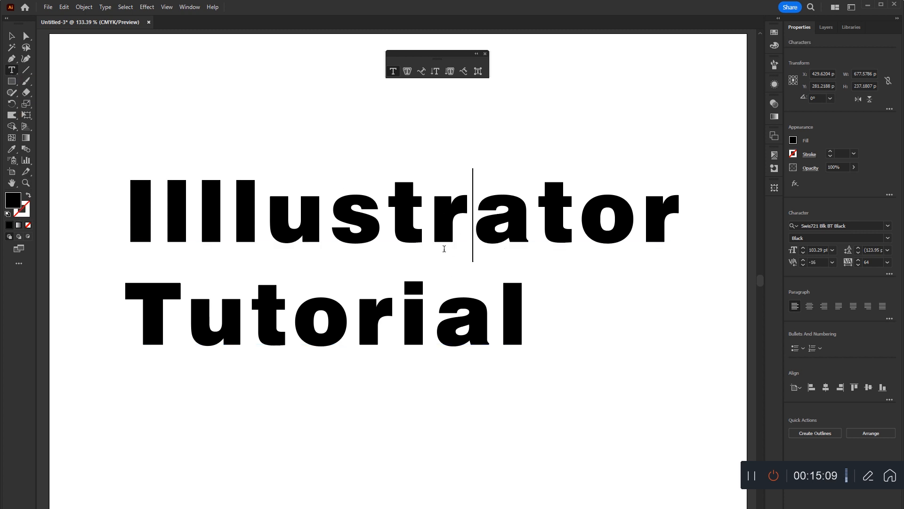
pyautogui.hotkey('alt', 'Right')
pyautogui.hotkey('alt', 'Right')
pyautogui.hotkey('alt', 'Right')
pyautogui.hotkey('alt', 'Right')
pyautogui.hotkey('alt', 'Left')
pyautogui.hotkey('alt', 'Left')
pyautogui.hotkey('alt', 'Left')
pyautogui.hotkey('alt', 'Left')
pyautogui.press('Escape')
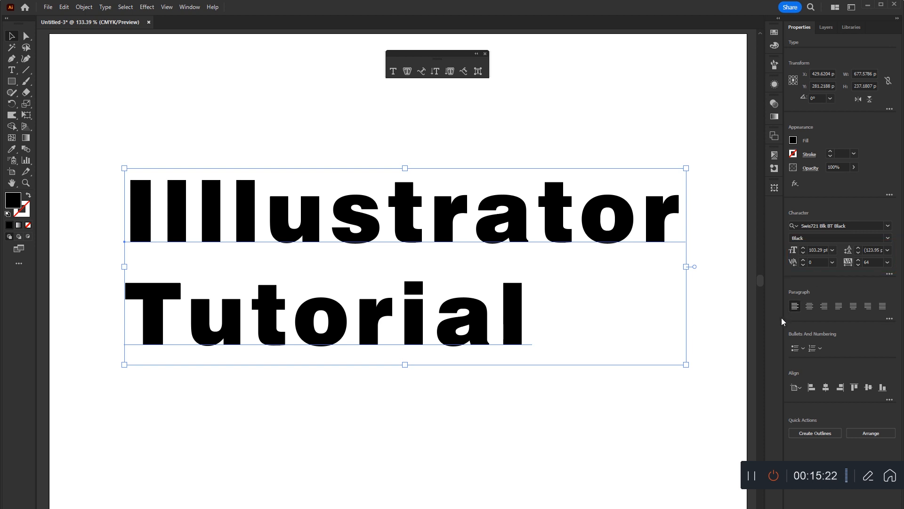
# Open the additional character options and examine the baseline shift and character rotation settings.
pyautogui.click(889, 274)
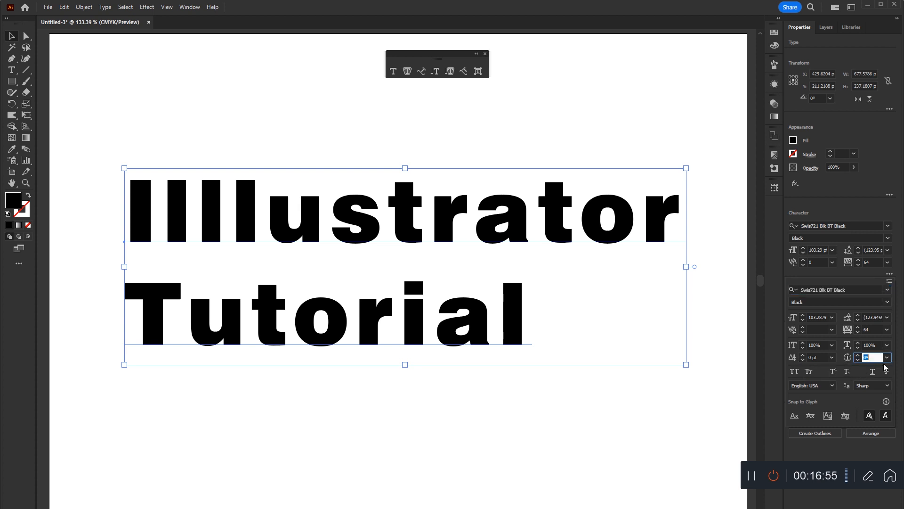
pyautogui.click(817, 357)
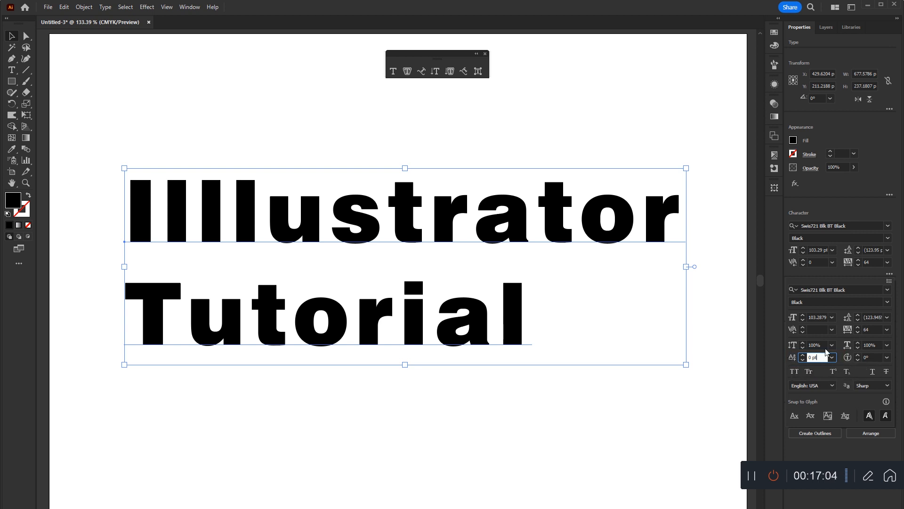
pyautogui.click(871, 357)
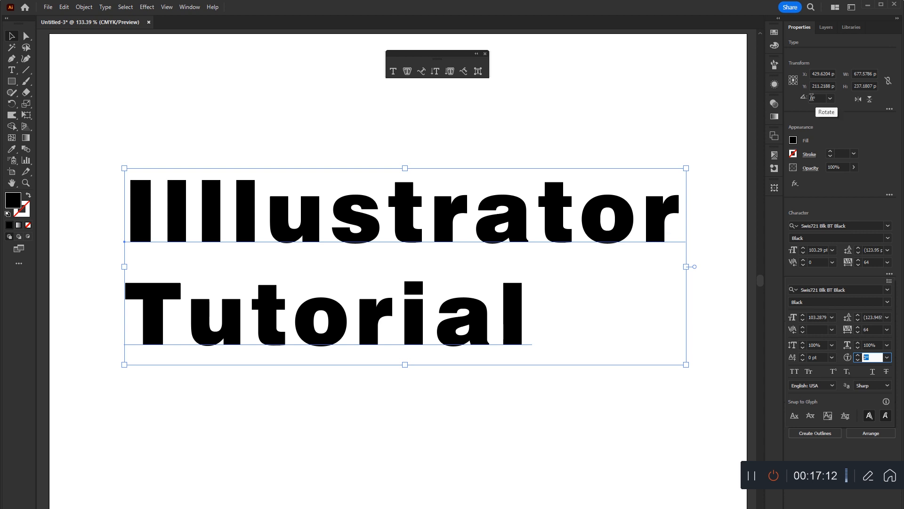
# Rotate the whole text object counterclockwise as a trial and reset its rotation to 0°.
pyautogui.click(797, 91)
pyautogui.click(814, 98)
pyautogui.scroll(7, 814, 96)
pyautogui.scroll(3, 813, 96)
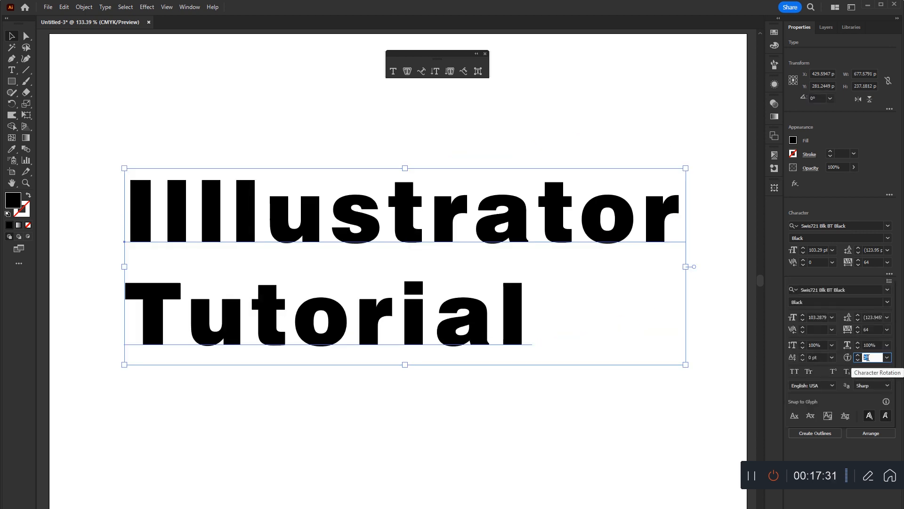
# Increase the character rotation of the whole text stepwise as a trial and reset it to 0°.
pyautogui.scroll(15, 867, 357)
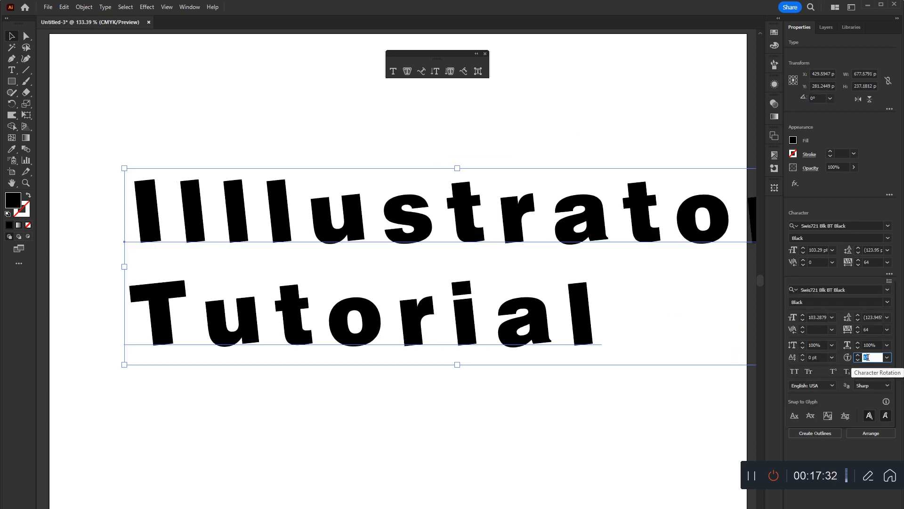
pyautogui.scroll(12, 867, 357)
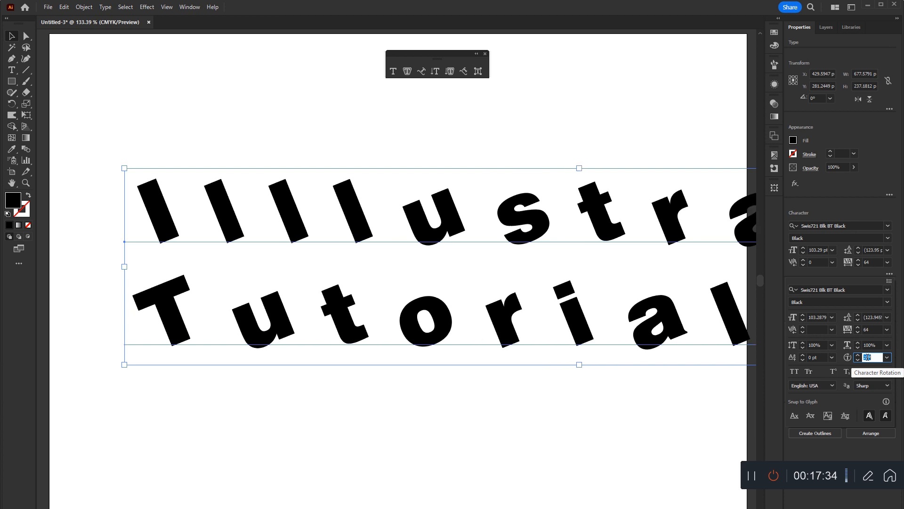
pyautogui.scroll(12, 866, 357)
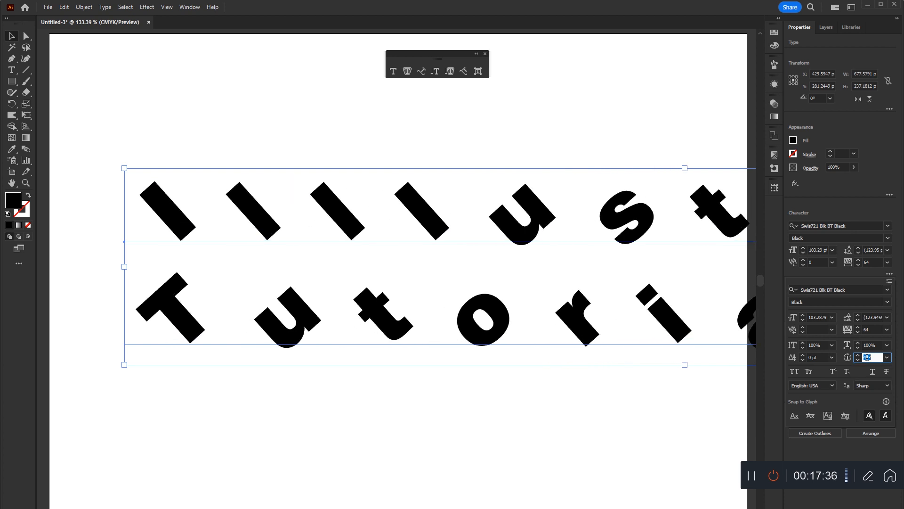
pyautogui.scroll(12, 866, 357)
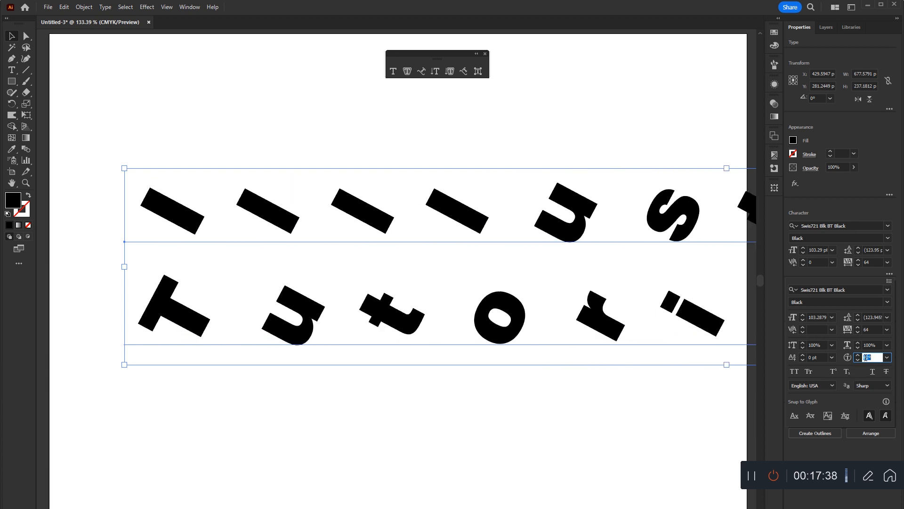
pyautogui.scroll(3, 865, 356)
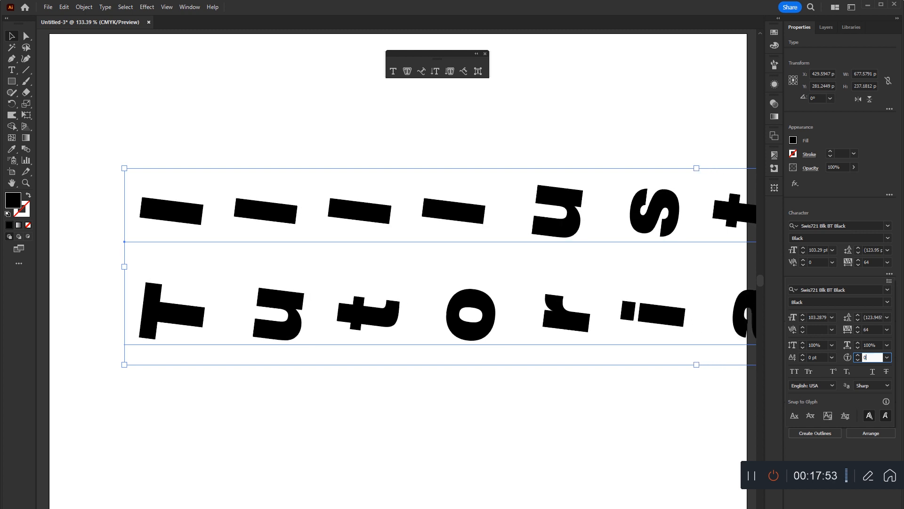
pyautogui.press('Return')
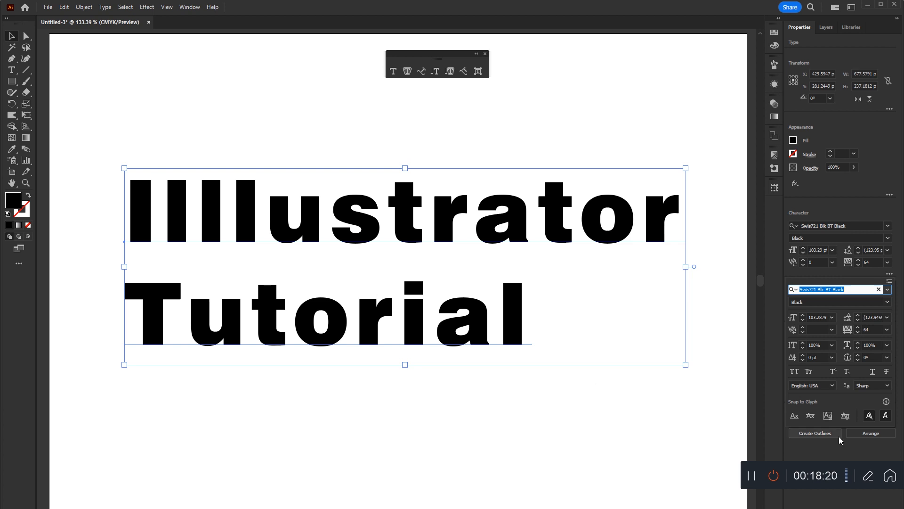
# Set the two-line text to All Caps, move it about 45 pt left and 71 pt up, and deselect it.
pyautogui.click(795, 372)
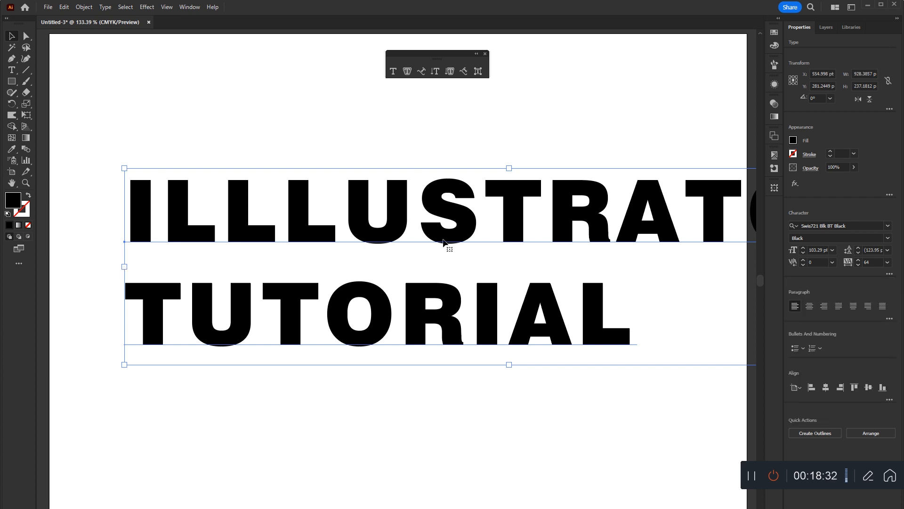
pyautogui.click(501, 368)
pyautogui.moveTo(600, 221); pyautogui.dragTo(563, 162)
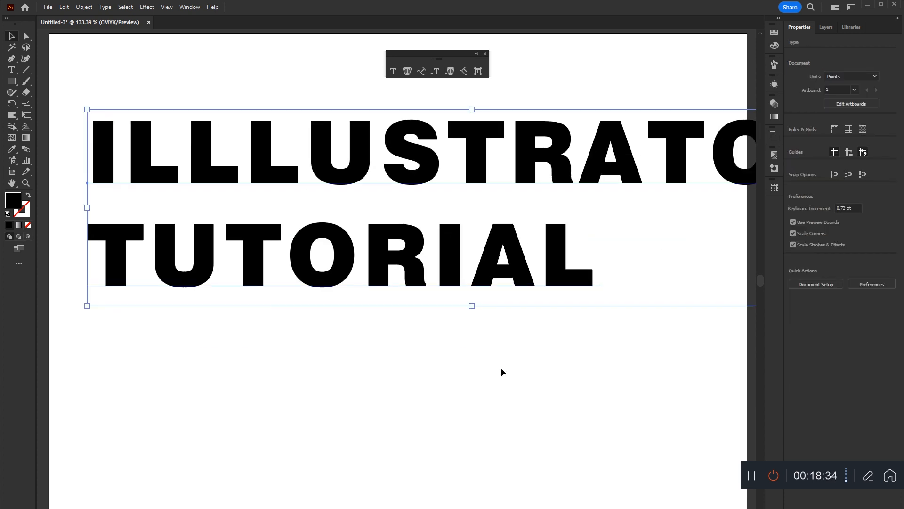
pyautogui.click(501, 369)
# Add a trial point text "SDFSDSDFSD" below the two-line heading and move it to the left.
pyautogui.click(12, 71)
pyautogui.click(264, 384)
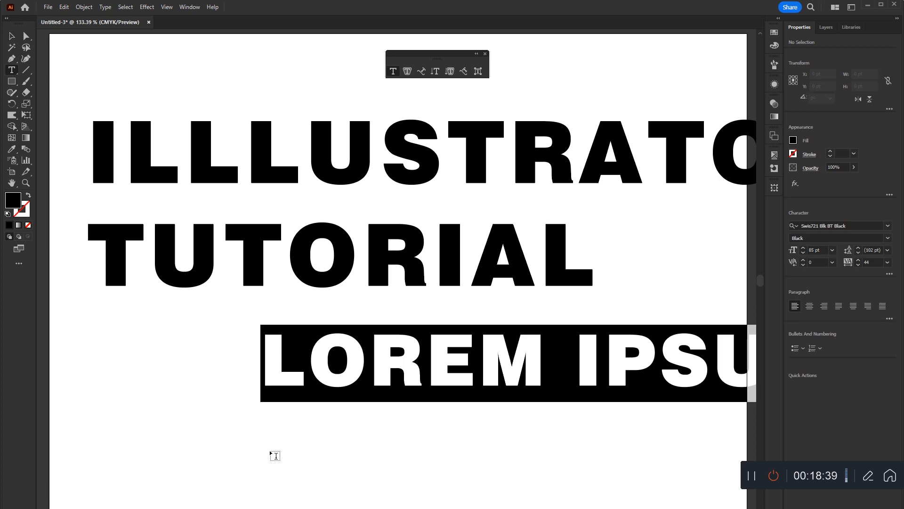
pyautogui.write('SDFSDSDFSD')
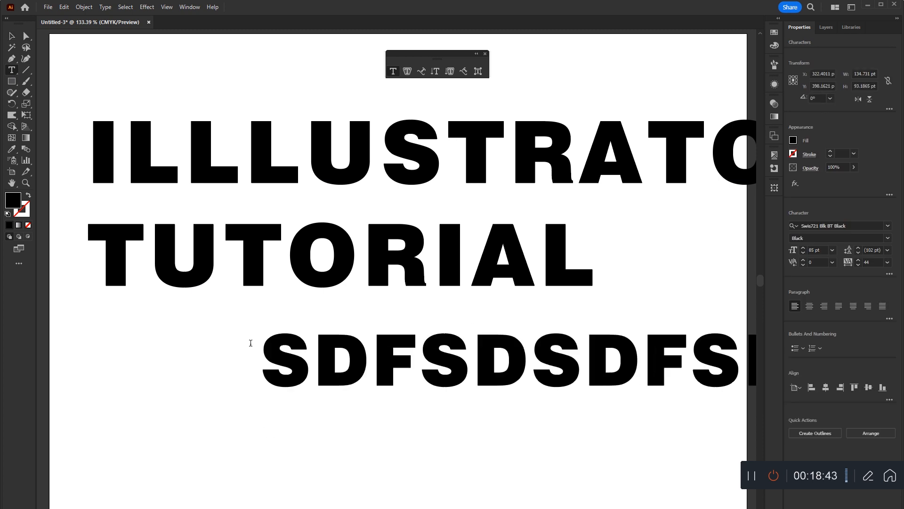
pyautogui.click(11, 36)
pyautogui.moveTo(488, 357); pyautogui.dragTo(311, 399)
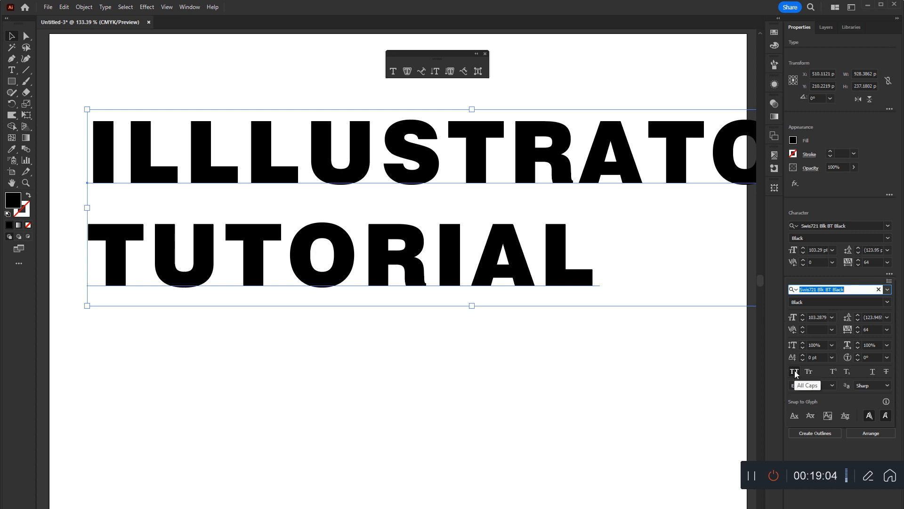
# Toggle the All Caps setting of the two-line heading and keep the heading selected.
pyautogui.click(795, 371)
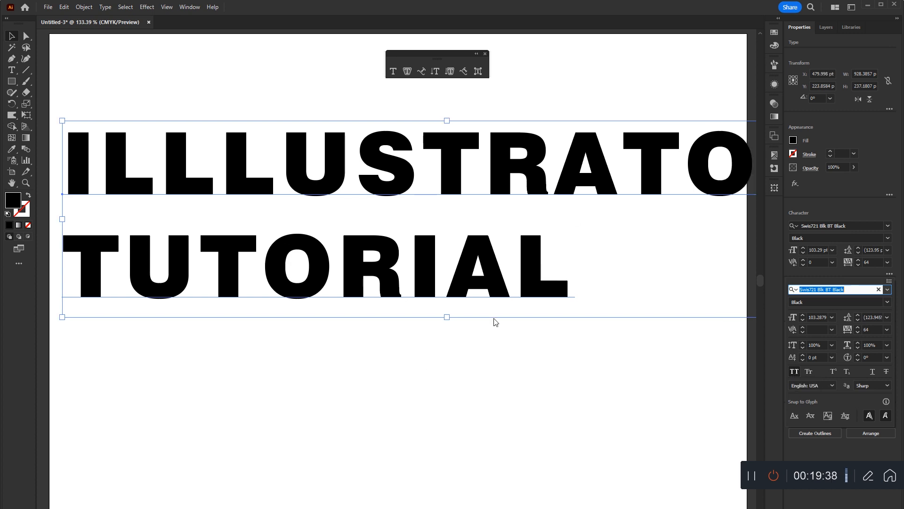
pyautogui.click(457, 149)
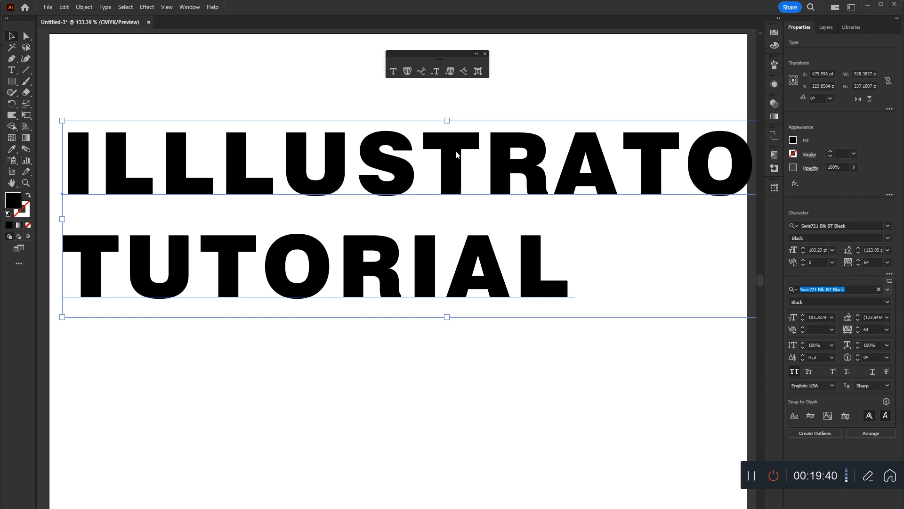
# Add a new point text "ASDADS" below the two-line heading and return to the Selection tool.
pyautogui.click(12, 71)
pyautogui.click(273, 372)
pyautogui.write('اسداسد')
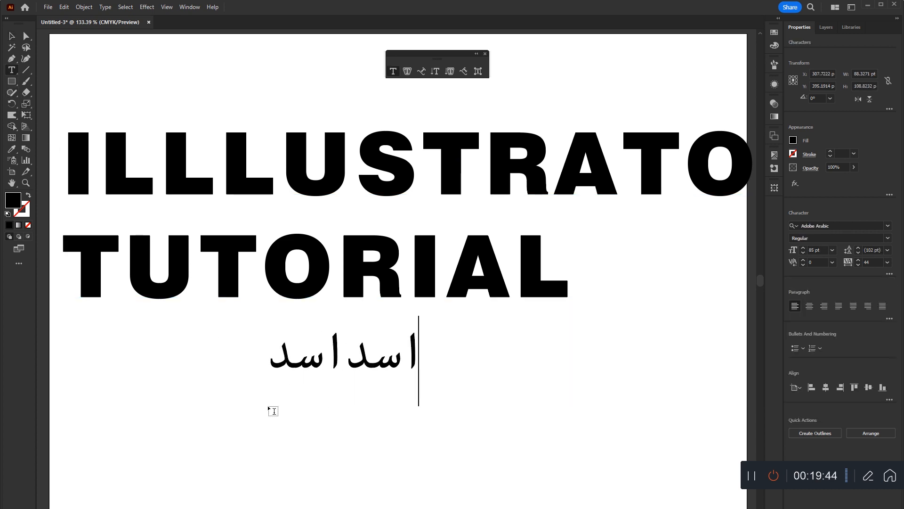
pyautogui.press('Escape')
pyautogui.doubleClick(268, 405)
pyautogui.write('ASDADS')
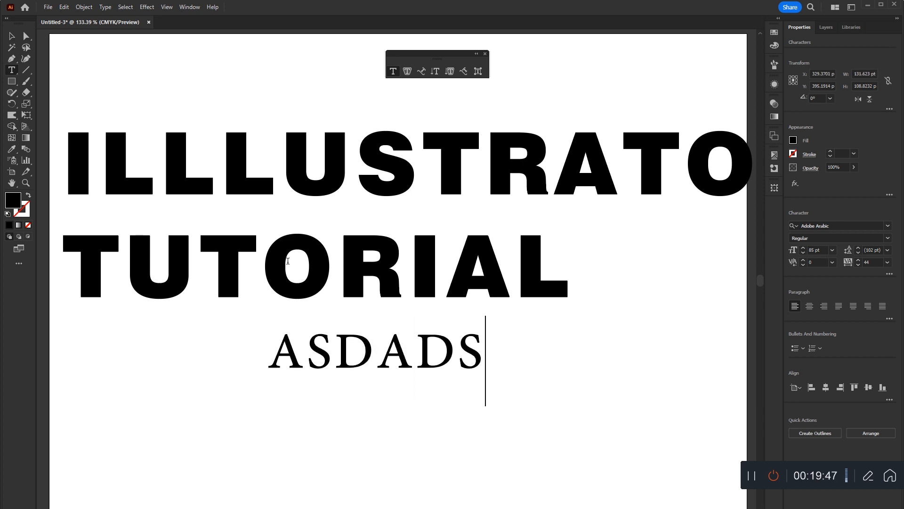
pyautogui.click(13, 36)
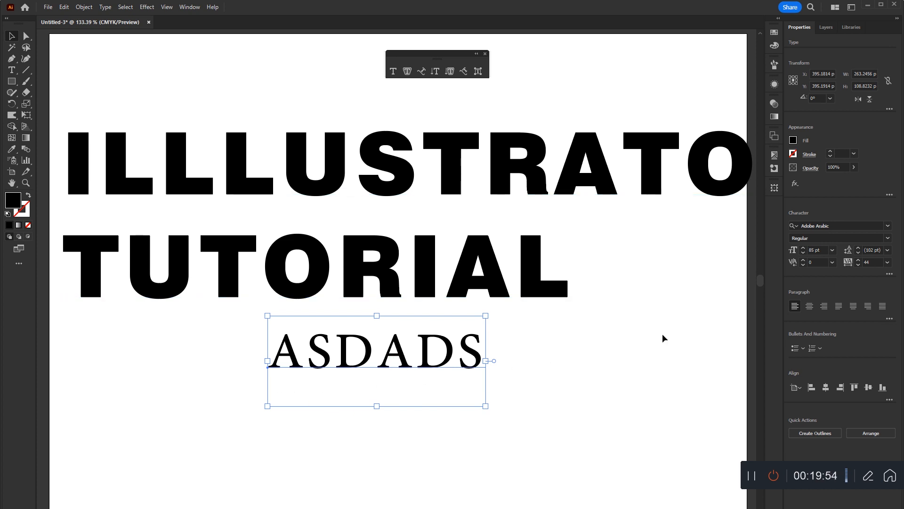
# Turn off All Caps and turn on Small Caps for the new text below the heading.
pyautogui.click(889, 275)
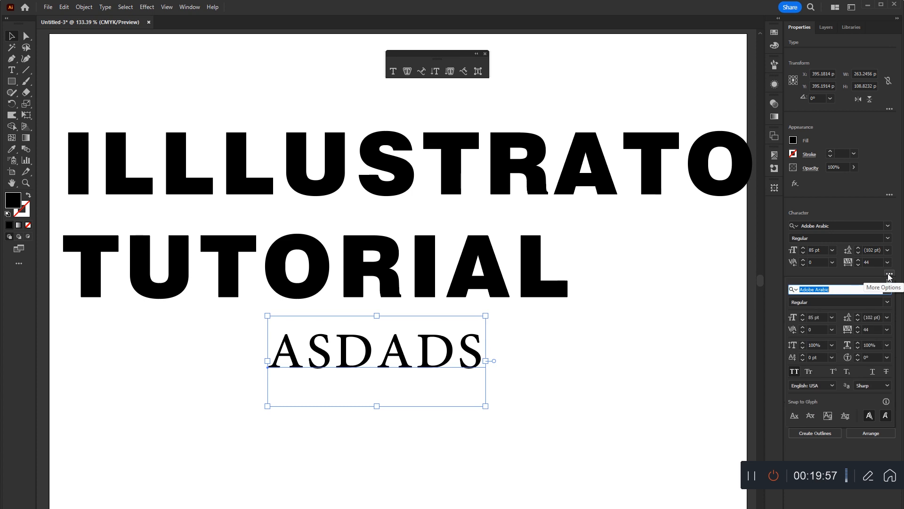
pyautogui.click(794, 372)
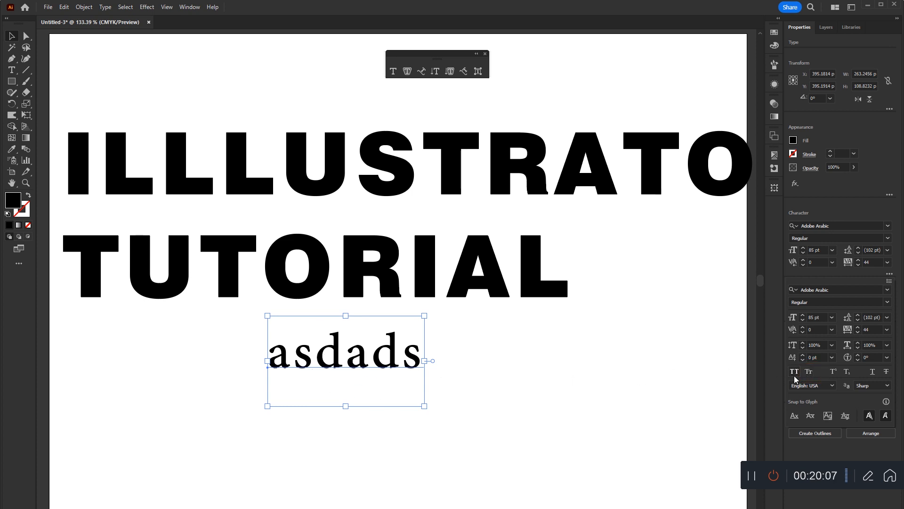
pyautogui.click(808, 372)
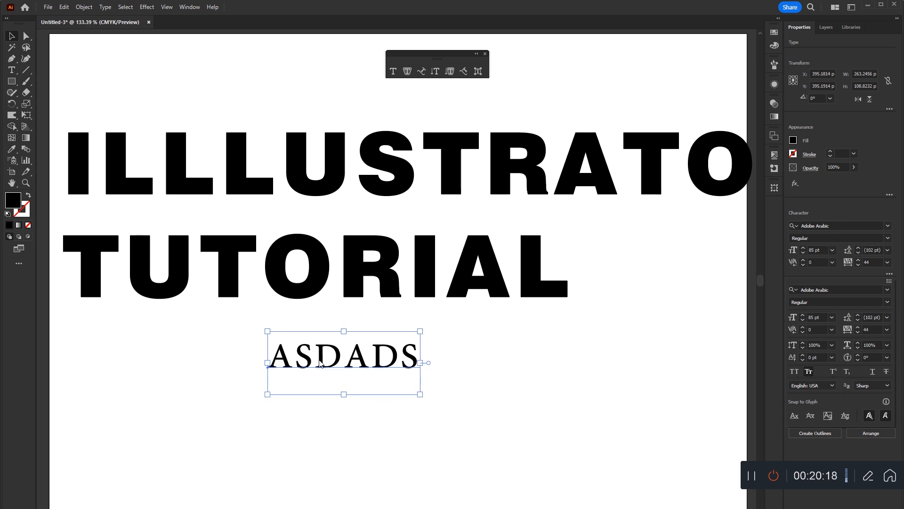
# Edit the small-caps text to start with a capital letter so that it reads "Asdads".
pyautogui.click(291, 368)
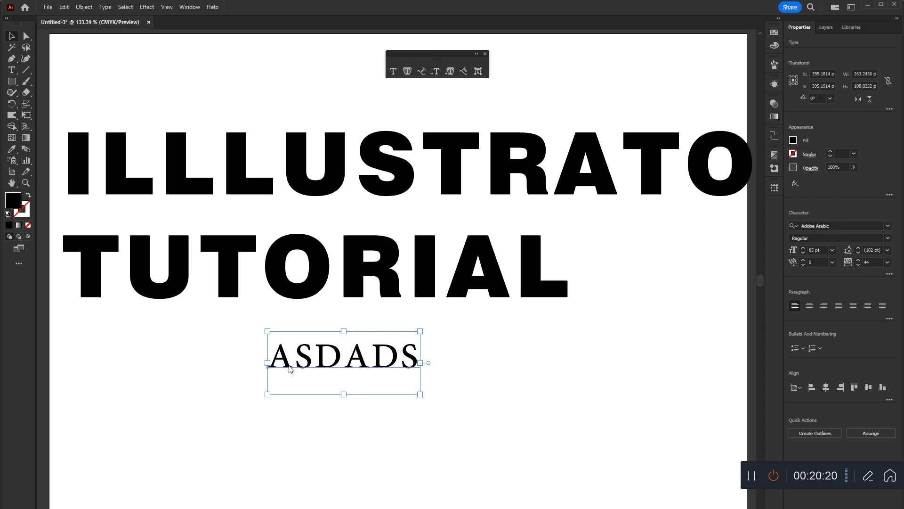
pyautogui.doubleClick(287, 366)
pyautogui.write('Asdads')
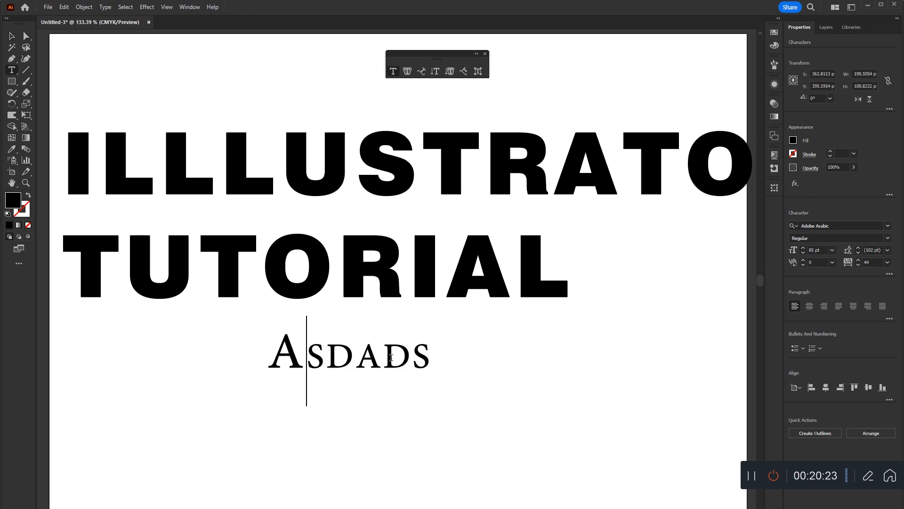
# Finish editing the lower text and switch the two-line heading from All Caps to Small Caps.
pyautogui.press('Escape')
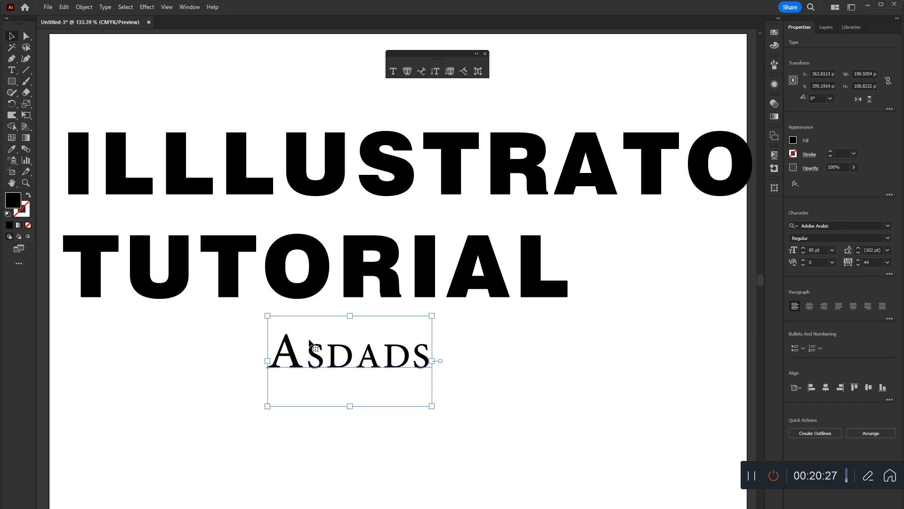
pyautogui.click(196, 184)
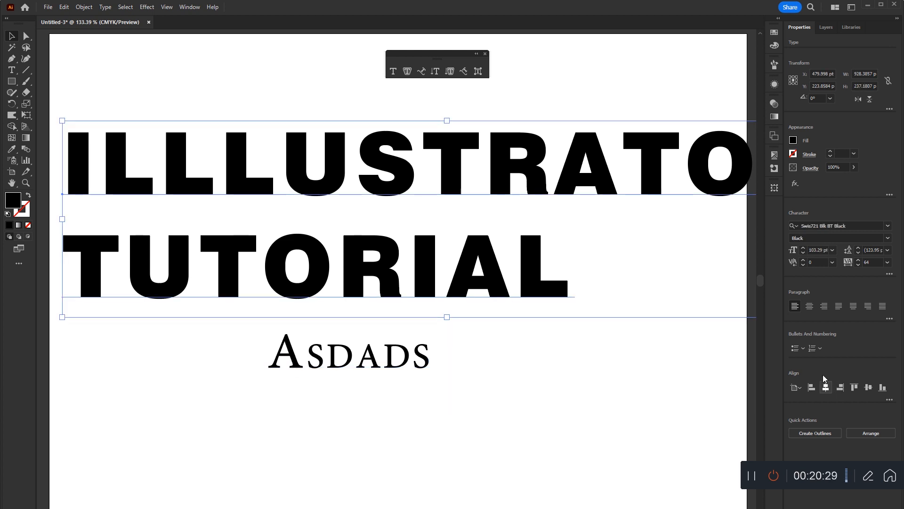
pyautogui.click(890, 319)
pyautogui.click(890, 274)
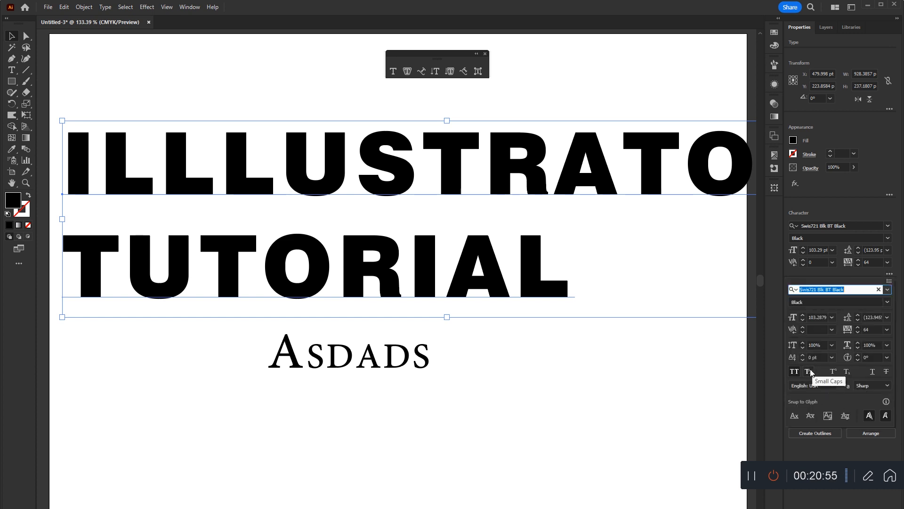
pyautogui.click(809, 371)
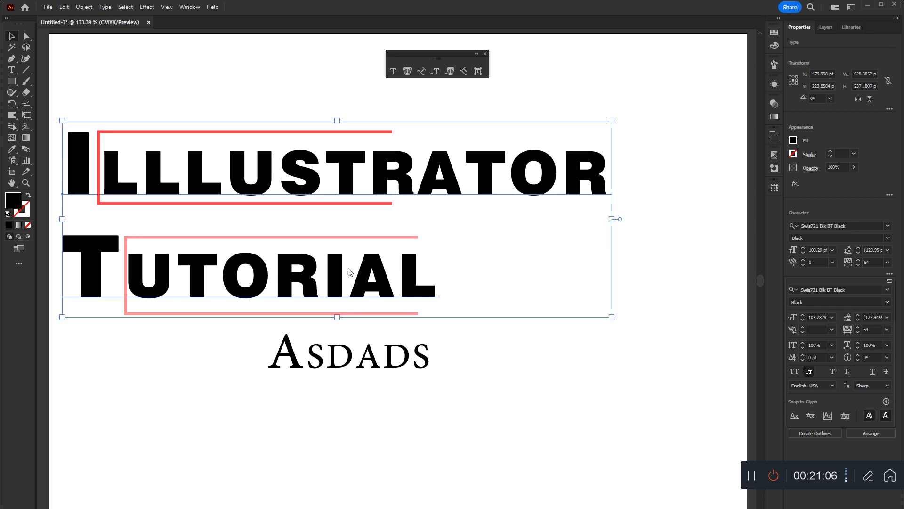
# Apply superscript, underline and strikethrough to the two-line heading.
pyautogui.click(832, 372)
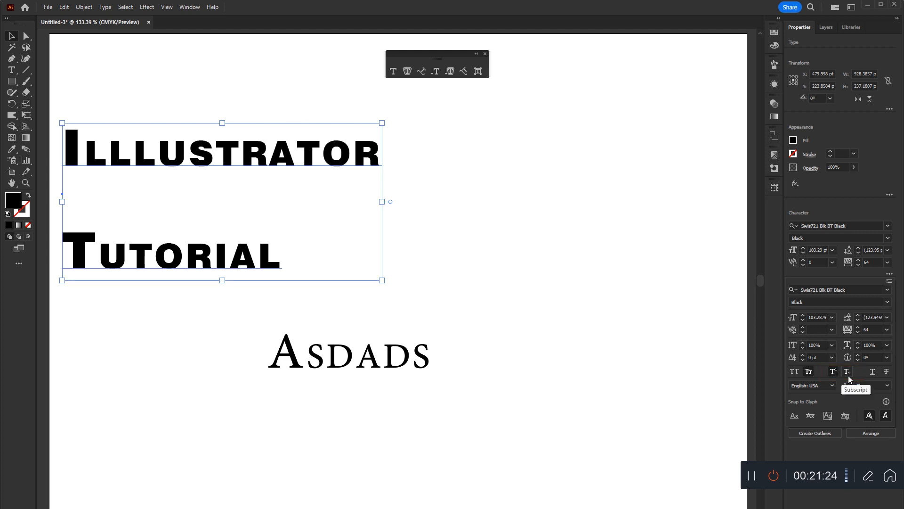
pyautogui.click(871, 372)
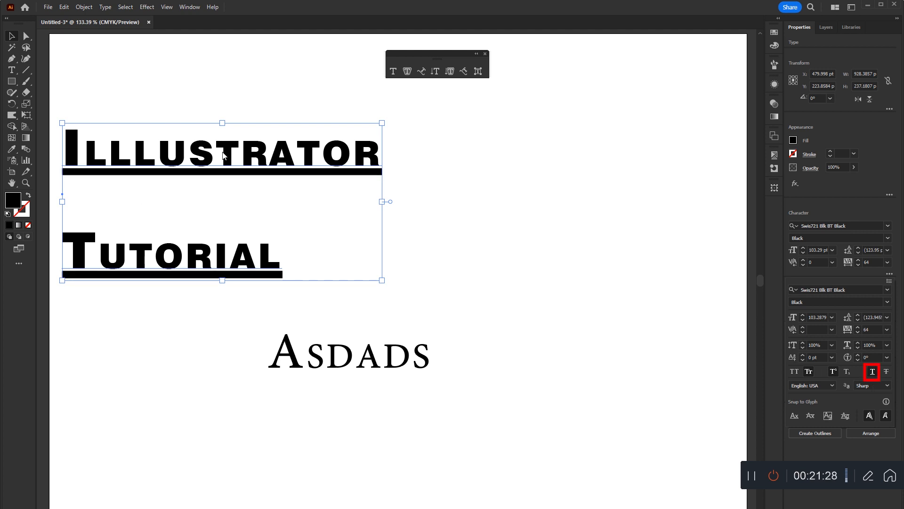
pyautogui.click(886, 372)
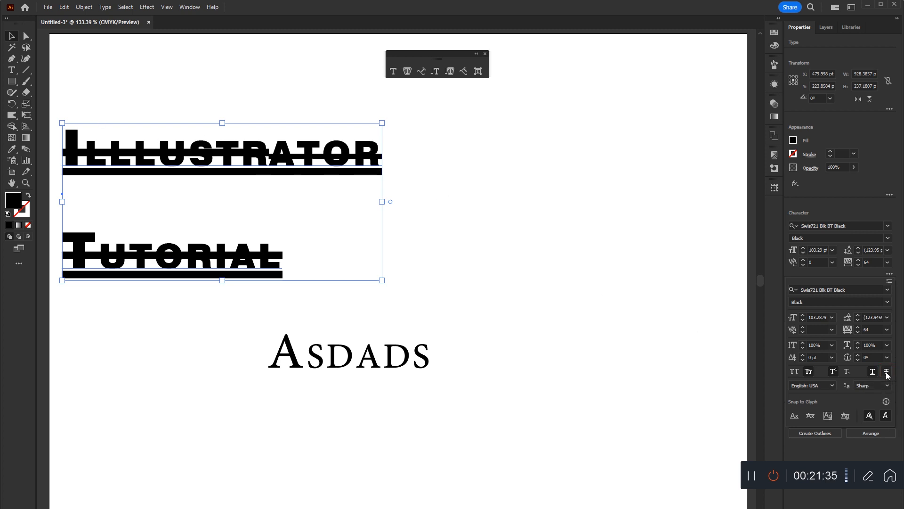
# Remove the strikethrough, underline, superscript and Small Caps formatting from the heading.
pyautogui.click(886, 373)
pyautogui.click(873, 372)
pyautogui.click(809, 372)
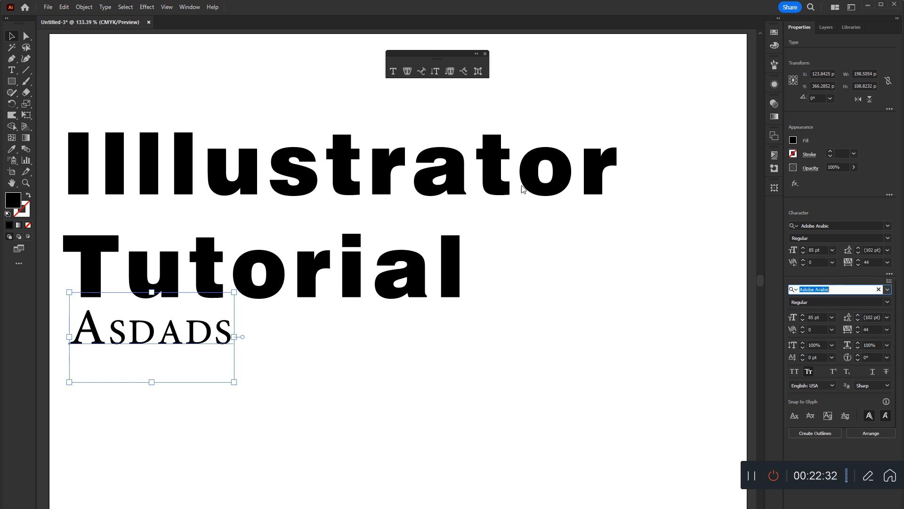
# Arrange the two-line heading near the middle of the artboard with the small-caps text just beneath it.
pyautogui.click(650, 268)
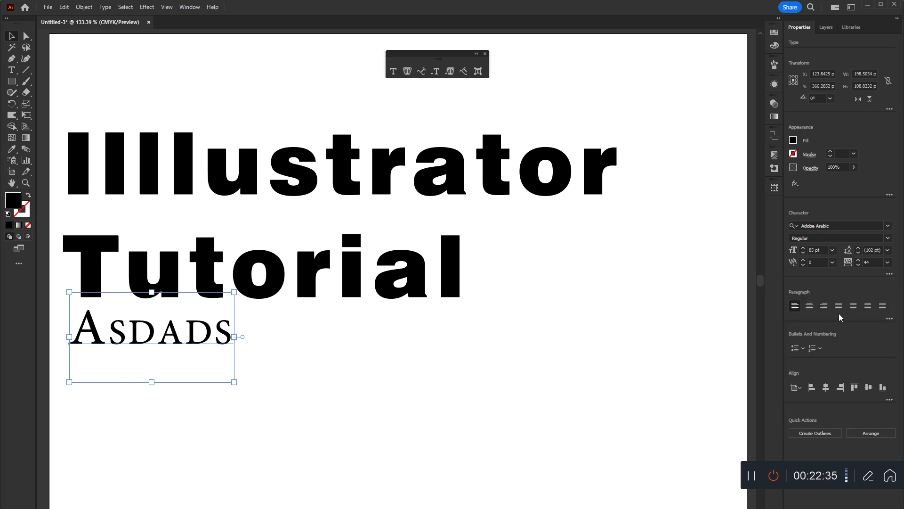
pyautogui.moveTo(544, 192)
pyautogui.mouseDown()
pyautogui.moveTo(624, 201)
pyautogui.moveTo(608, 189)
pyautogui.mouseUp()
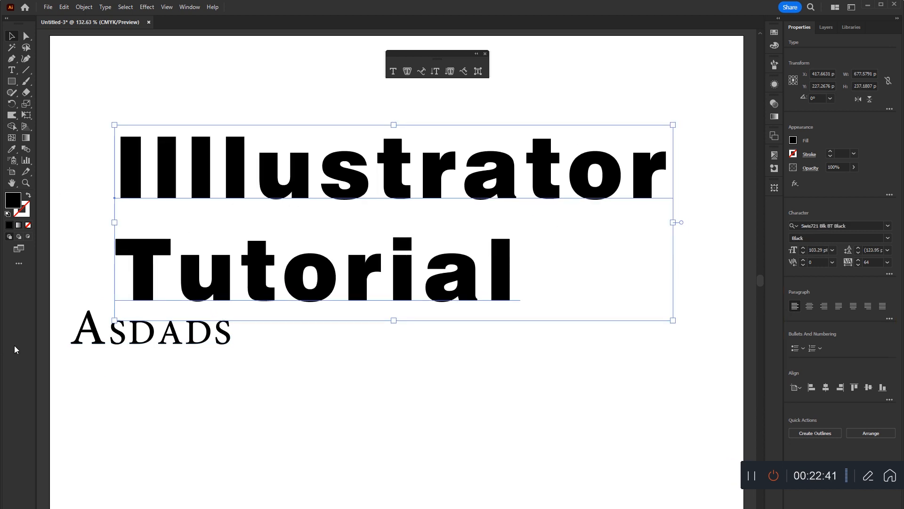
pyautogui.moveTo(102, 336); pyautogui.dragTo(265, 421)
pyautogui.moveTo(353, 289); pyautogui.dragTo(470, 312)
pyautogui.click(826, 388)
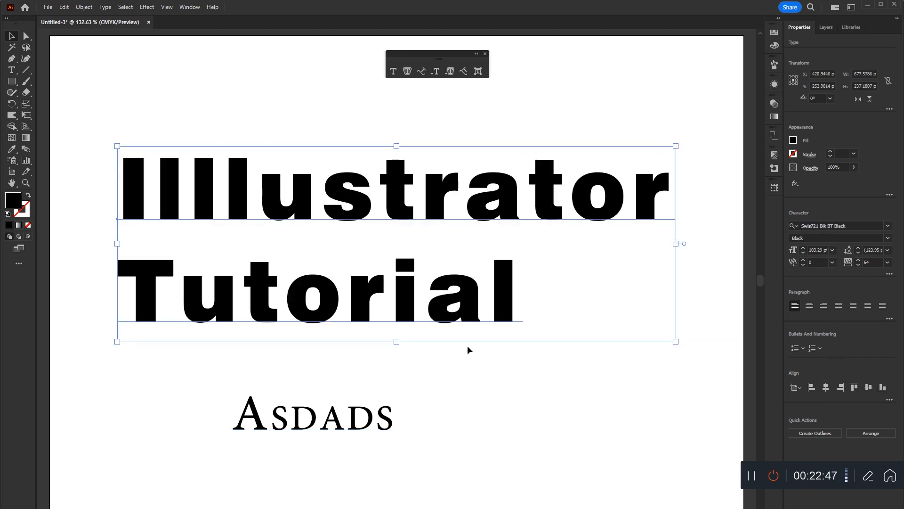
pyautogui.moveTo(401, 419); pyautogui.dragTo(430, 339)
pyautogui.moveTo(261, 470); pyautogui.dragTo(526, 191)
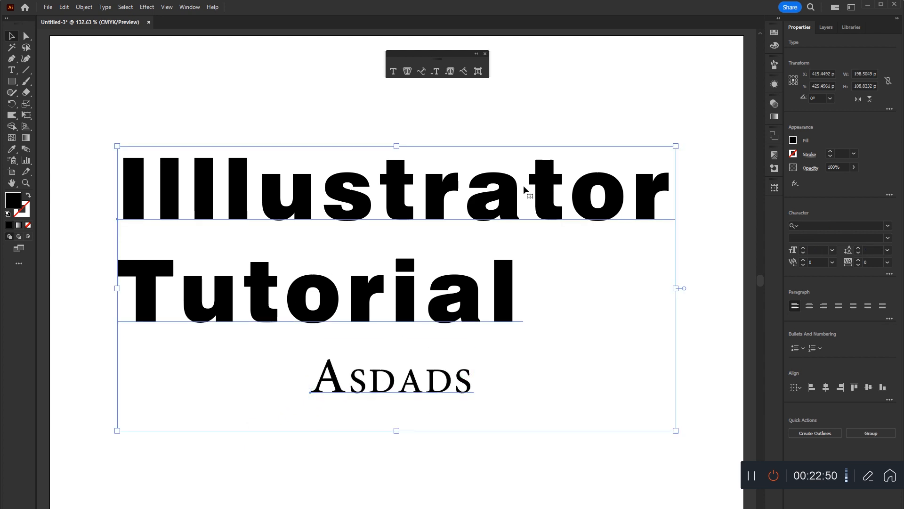
pyautogui.click(434, 451)
pyautogui.moveTo(433, 296)
pyautogui.mouseDown()
pyautogui.moveTo(460, 313)
pyautogui.moveTo(428, 301)
pyautogui.mouseUp()
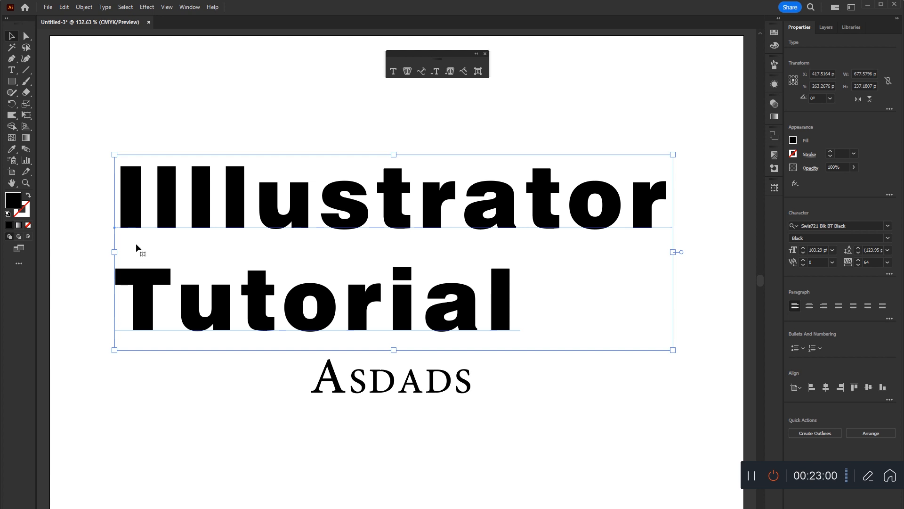
# Try center and then right paragraph alignment on the heading, moving it back onto the artboard after each change.
pyautogui.click(810, 306)
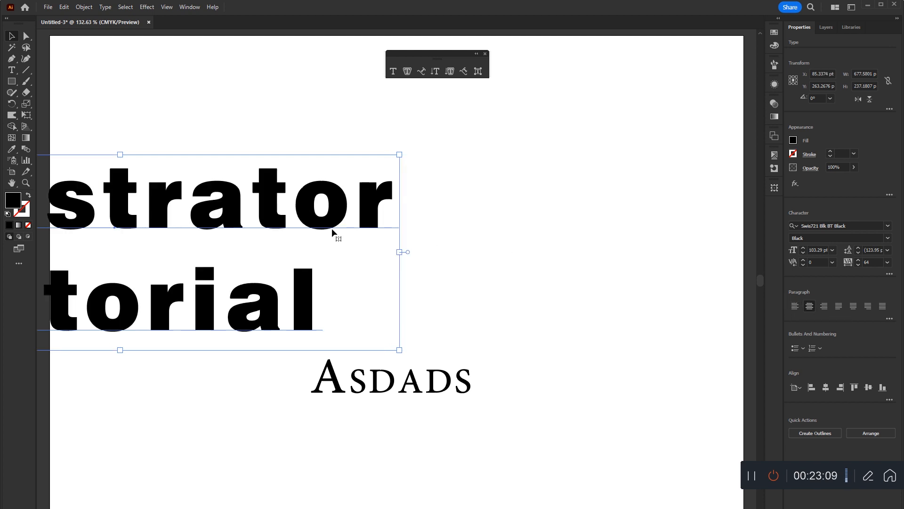
pyautogui.moveTo(329, 230); pyautogui.dragTo(616, 226)
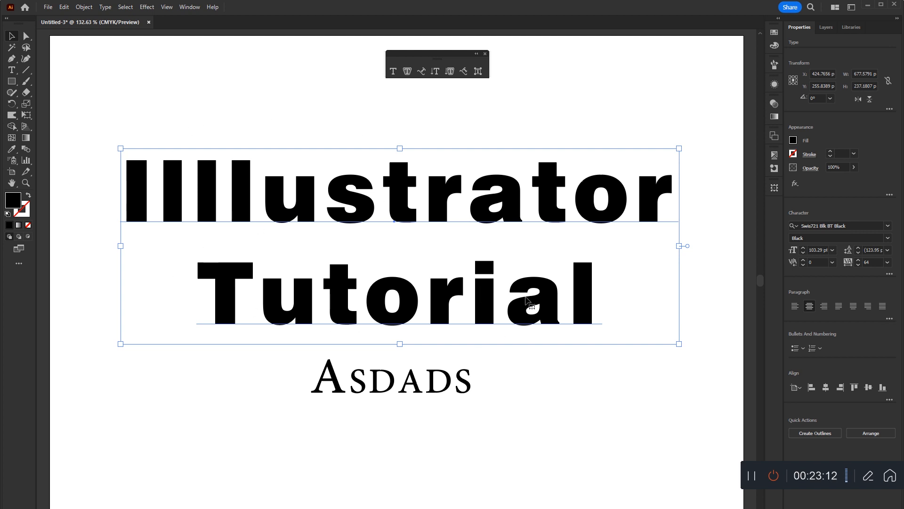
pyautogui.click(824, 307)
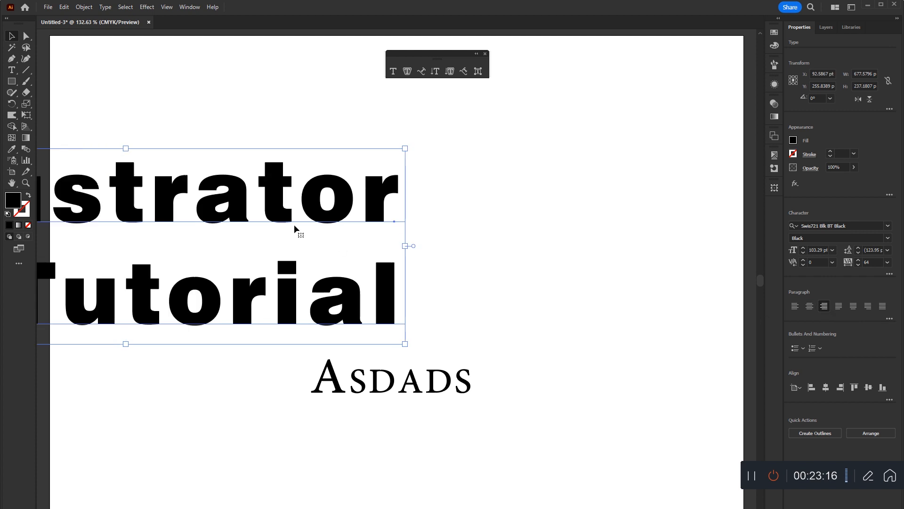
pyautogui.moveTo(304, 217); pyautogui.dragTo(525, 210)
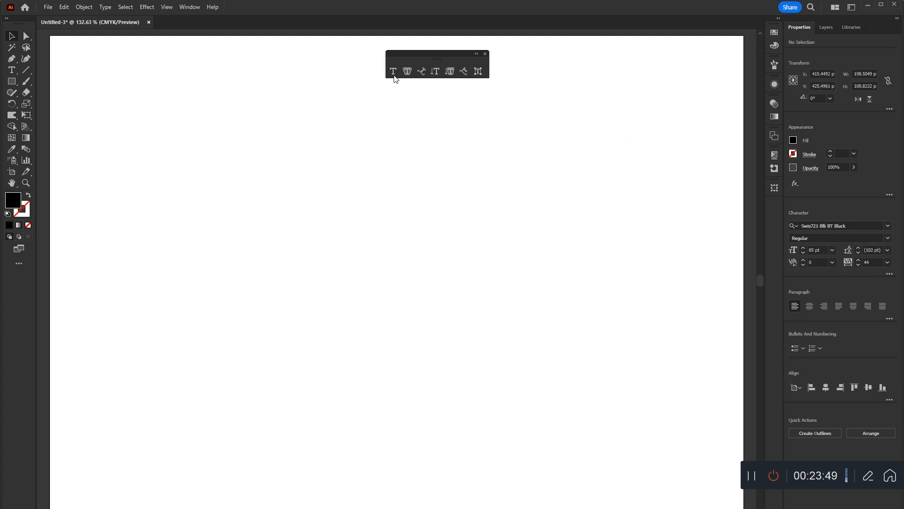
# Draw an area text frame of about 294 by 367 pt and set its placeholder text to 8 pt.
pyautogui.click(394, 75)
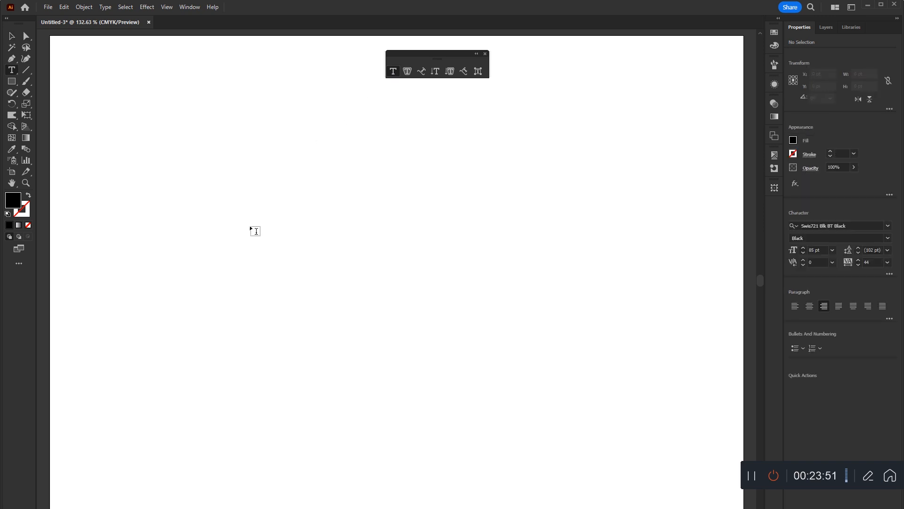
pyautogui.moveTo(211, 139); pyautogui.dragTo(302, 221)
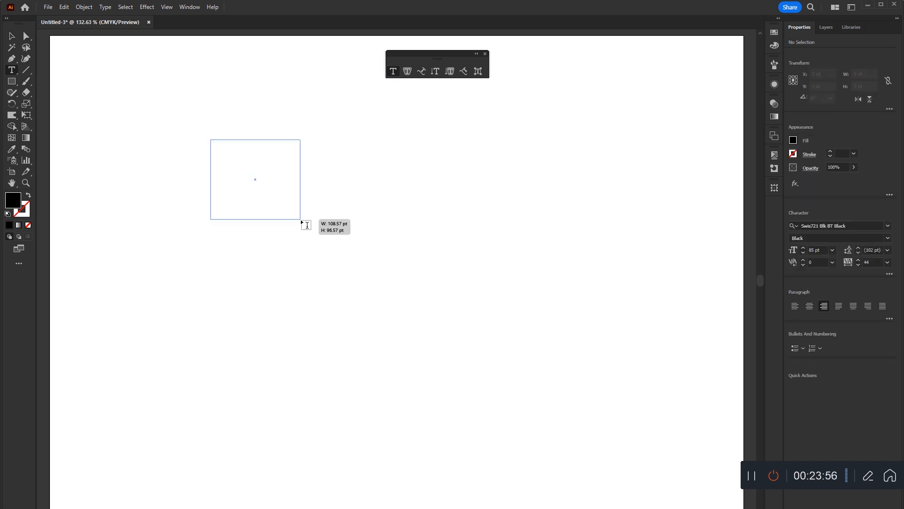
pyautogui.moveTo(302, 222); pyautogui.dragTo(455, 446)
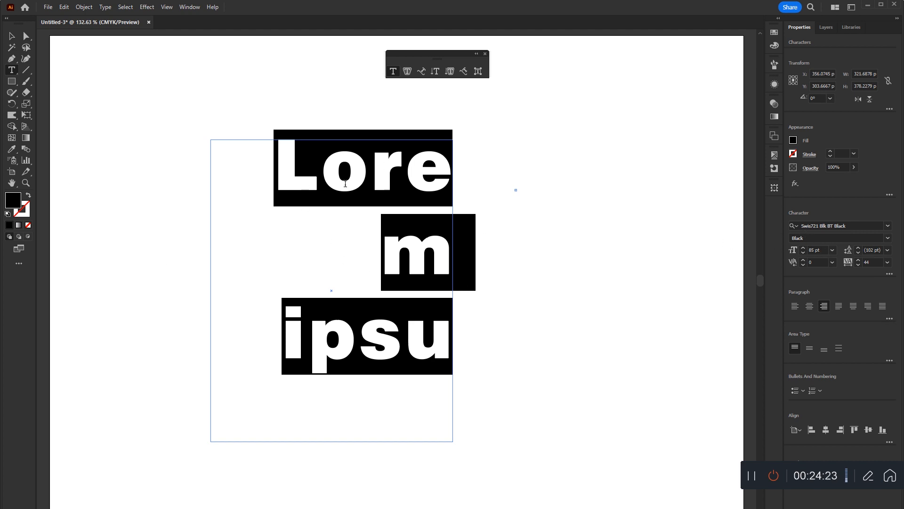
pyautogui.click(833, 252)
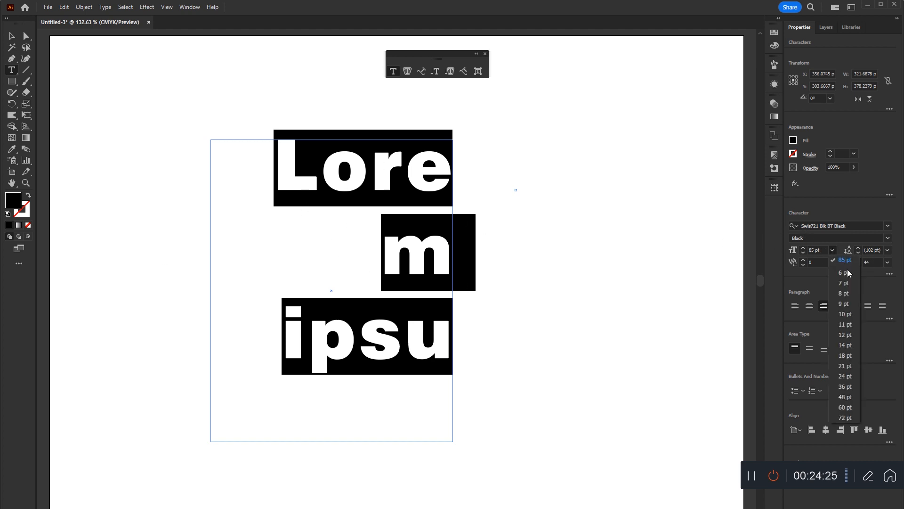
pyautogui.click(846, 294)
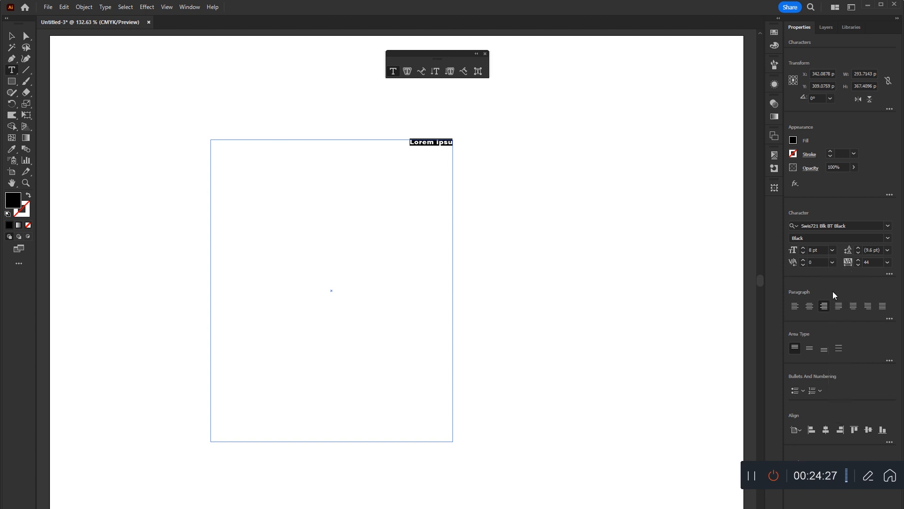
# Draw a second area text frame of about 236 by 335 pt beside the first, and delete the first frame.
pyautogui.moveTo(490, 143); pyautogui.dragTo(685, 419)
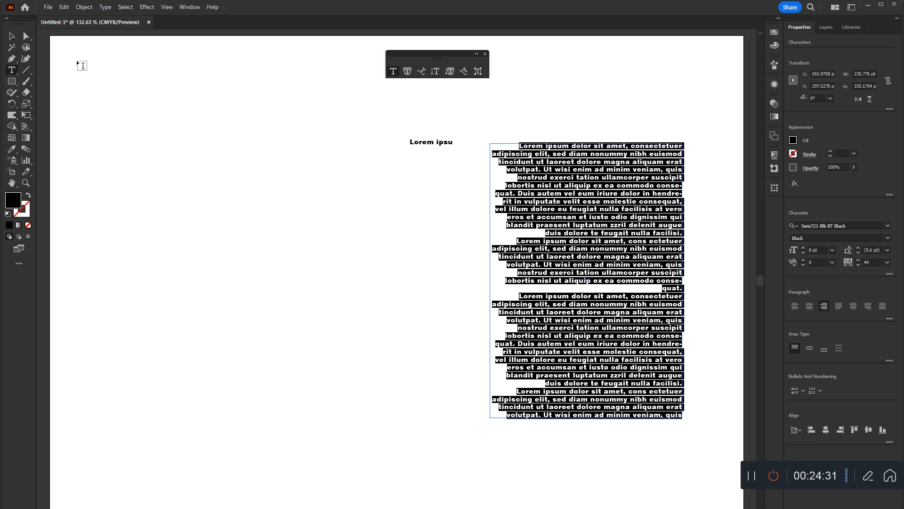
pyautogui.click(14, 36)
pyautogui.moveTo(192, 98); pyautogui.dragTo(452, 278)
pyautogui.press('Delete')
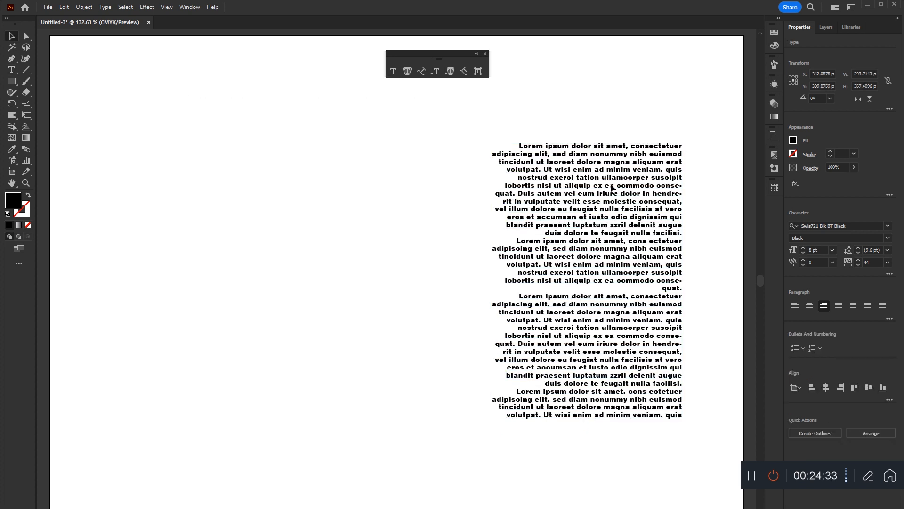
# Move the paragraph block to the artboard's middle and try center, left and finally justified alignment with the last line aligned left.
pyautogui.moveTo(612, 186); pyautogui.dragTo(470, 193)
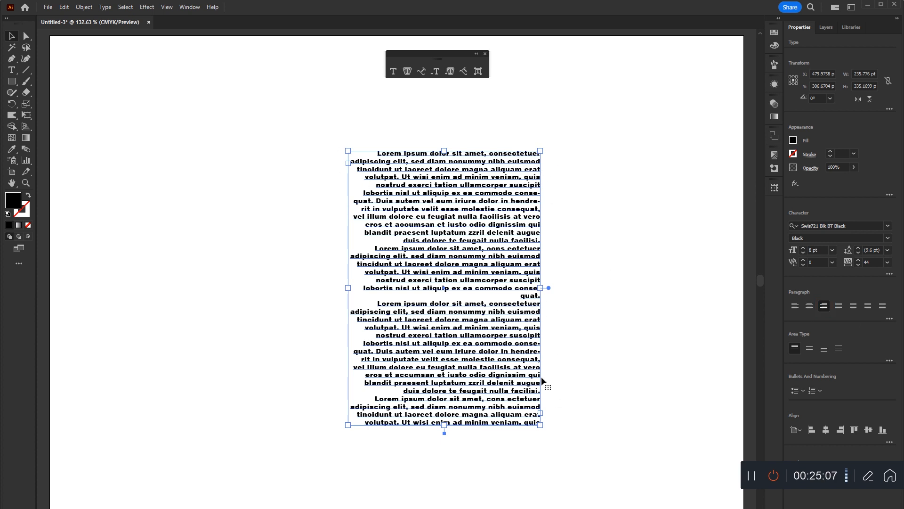
pyautogui.click(808, 306)
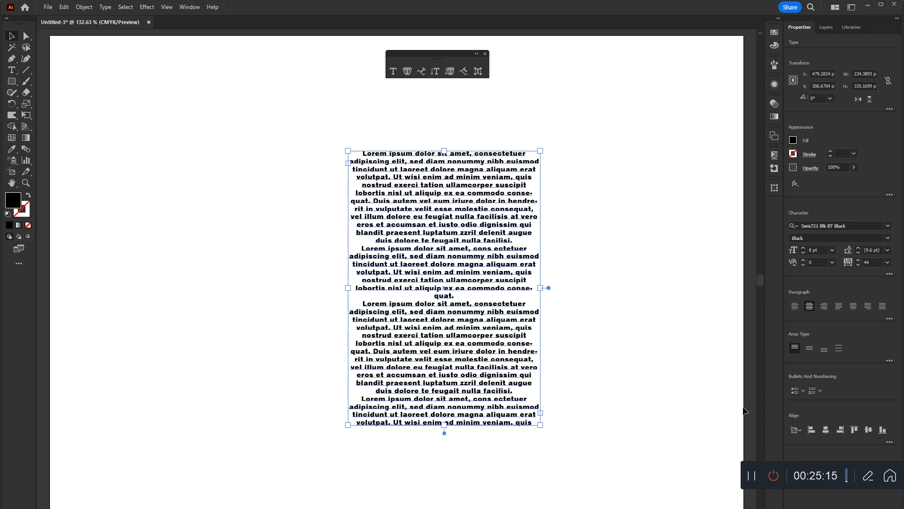
pyautogui.click(794, 307)
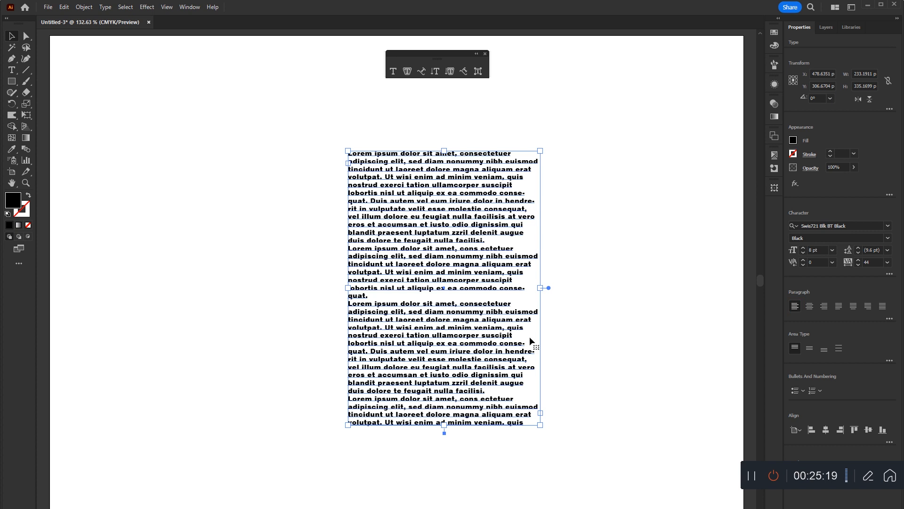
pyautogui.click(838, 306)
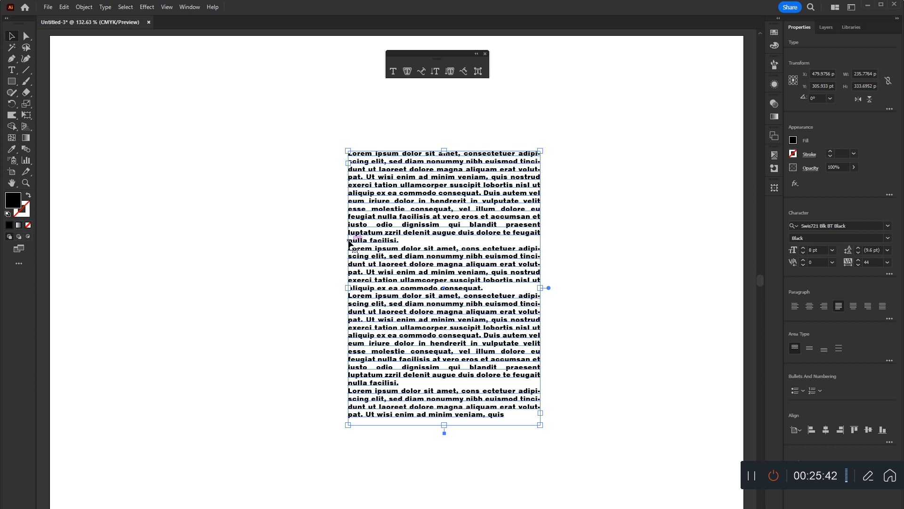
# Try a leading of 13 pt on the paragraph block and settle on 9 pt.
pyautogui.click(871, 250)
pyautogui.write('13')
pyautogui.press('Return')
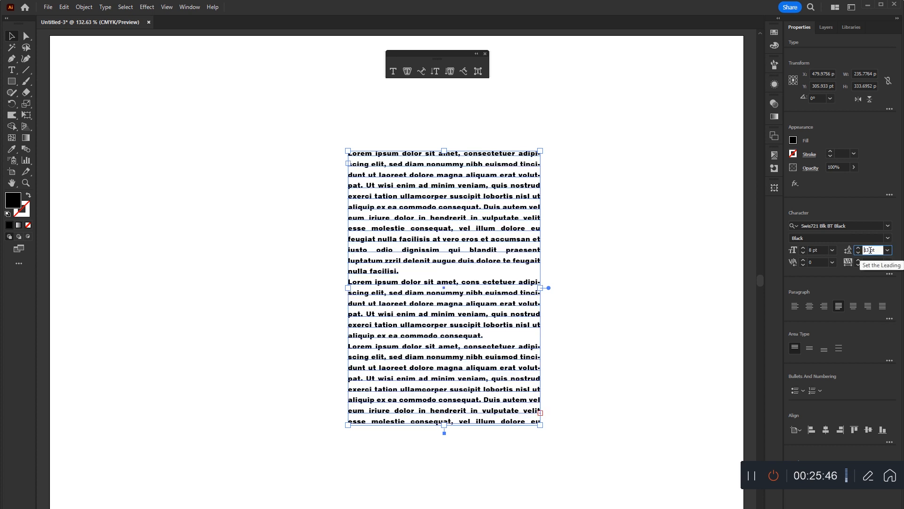
pyautogui.write('9')
pyautogui.press('Return')
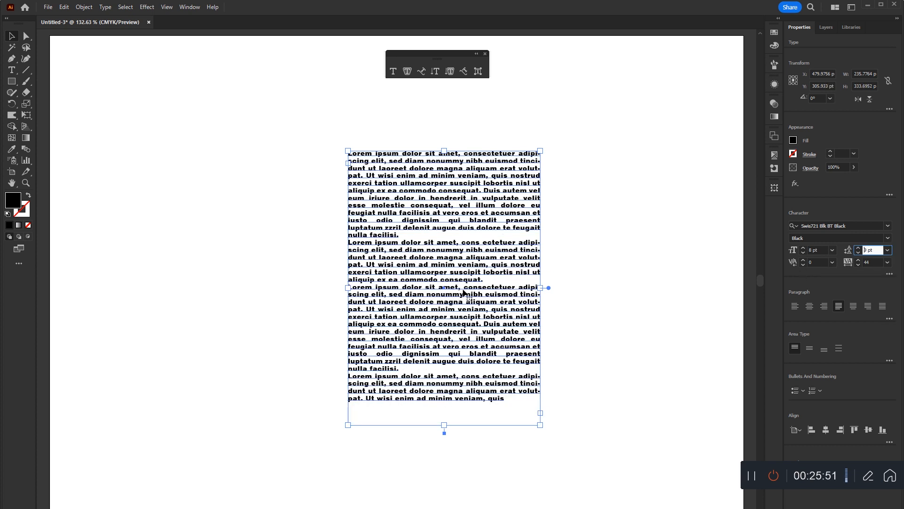
# Try justification with the last line centered and right-aligned, ending with all lines of the paragraph block fully justified.
pyautogui.click(853, 307)
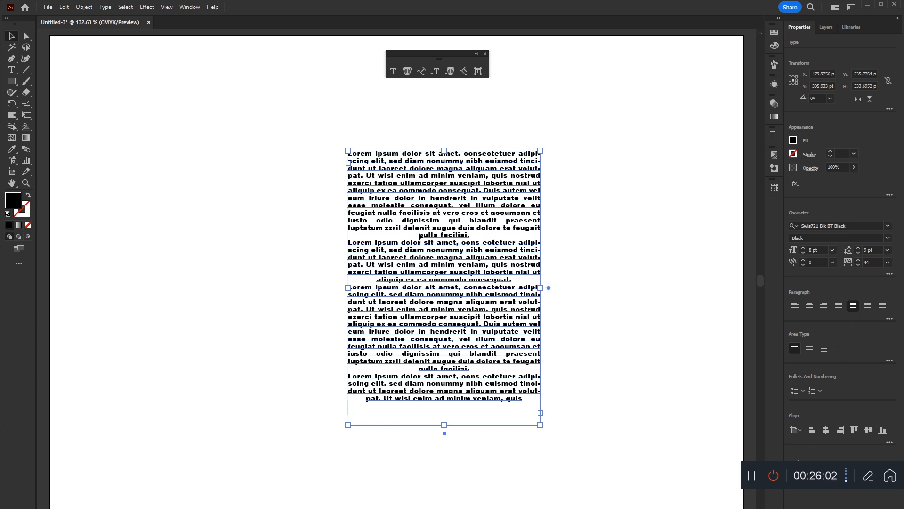
pyautogui.click(868, 307)
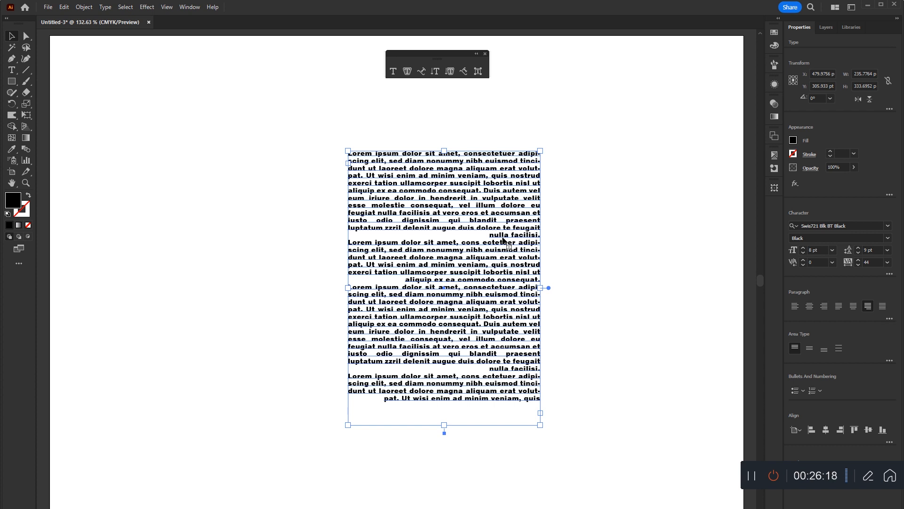
pyautogui.click(883, 307)
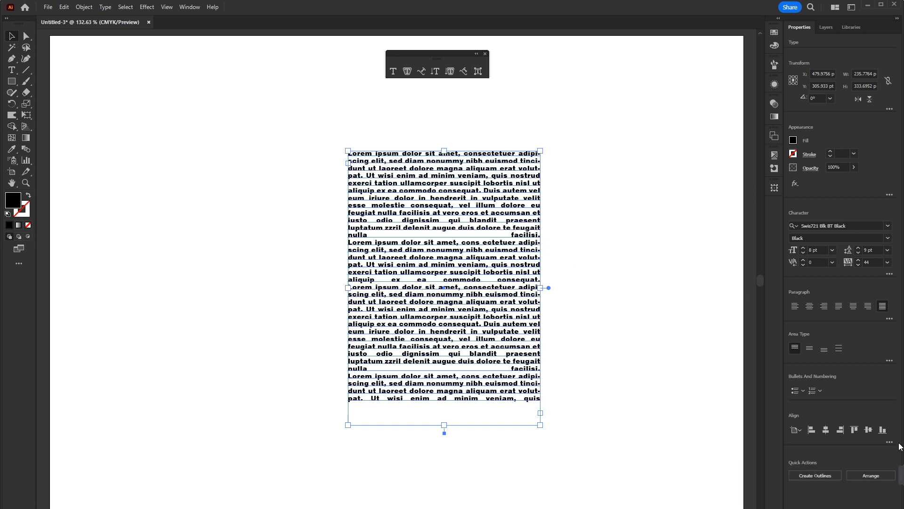
# Move the paragraph block slightly up and left on the artboard and align its area type to the top.
pyautogui.moveTo(482, 302); pyautogui.dragTo(410, 289)
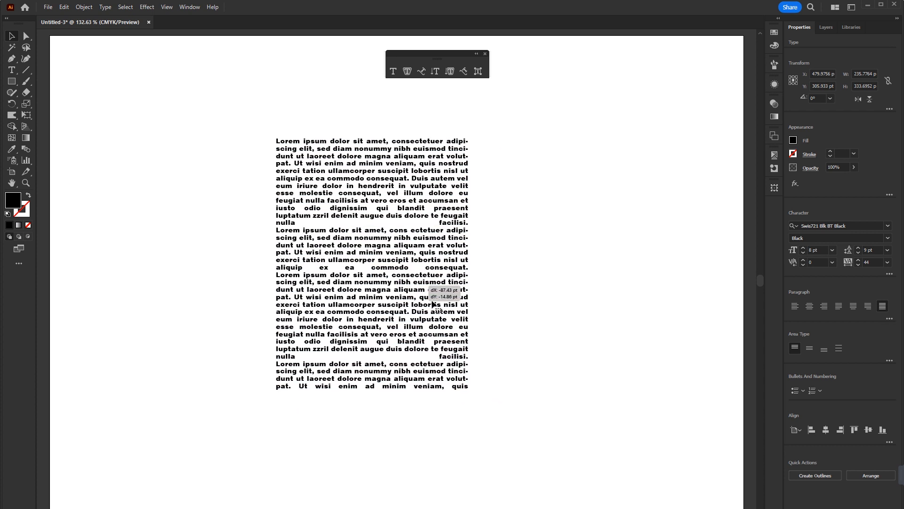
pyautogui.click(796, 348)
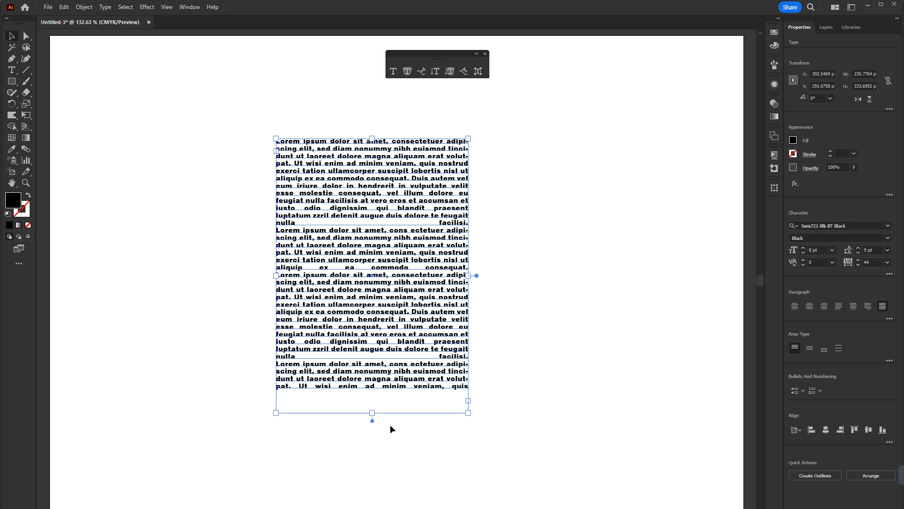
# Lengthen the paragraph's text frame to about 394 pt and try center, bottom and justified area type alignment, ending back at top.
pyautogui.moveTo(372, 413); pyautogui.dragTo(381, 462)
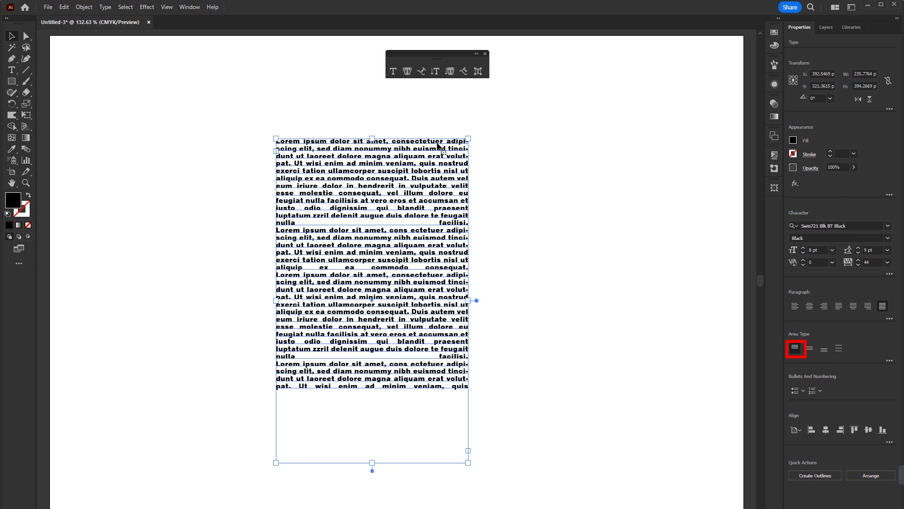
pyautogui.click(809, 351)
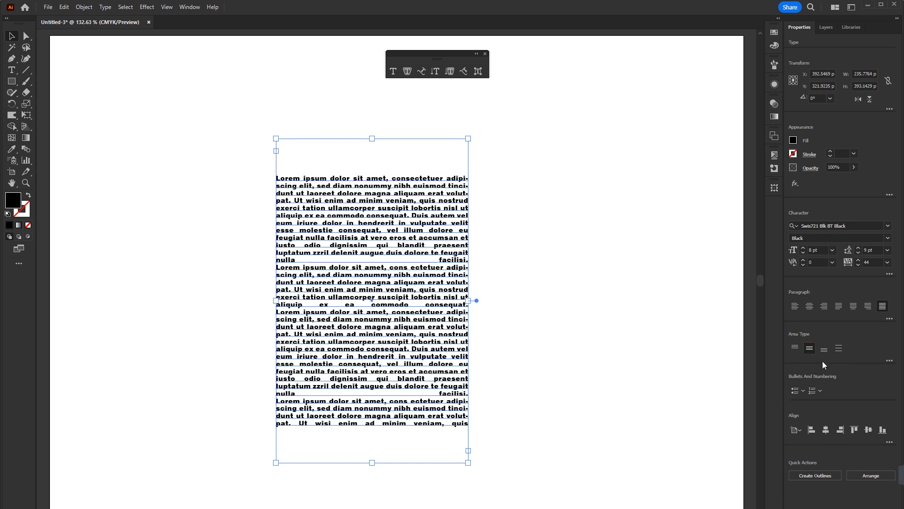
pyautogui.click(825, 349)
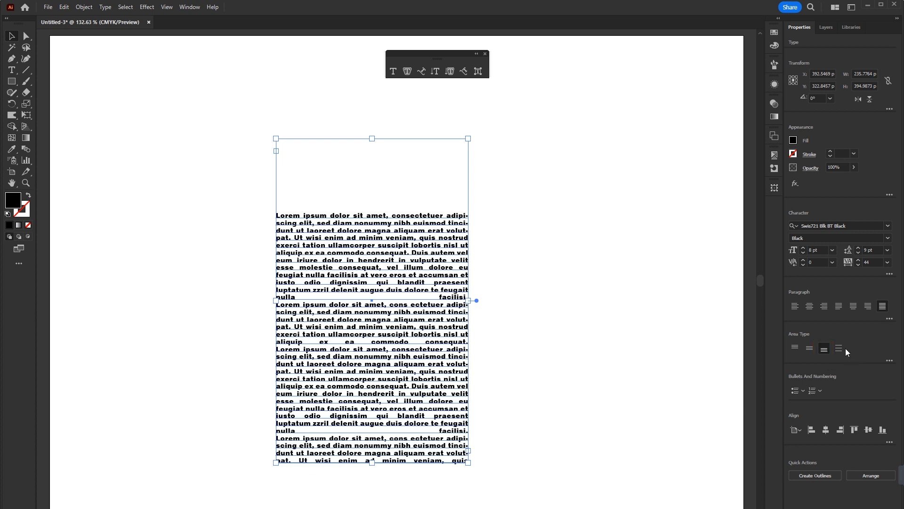
pyautogui.click(838, 349)
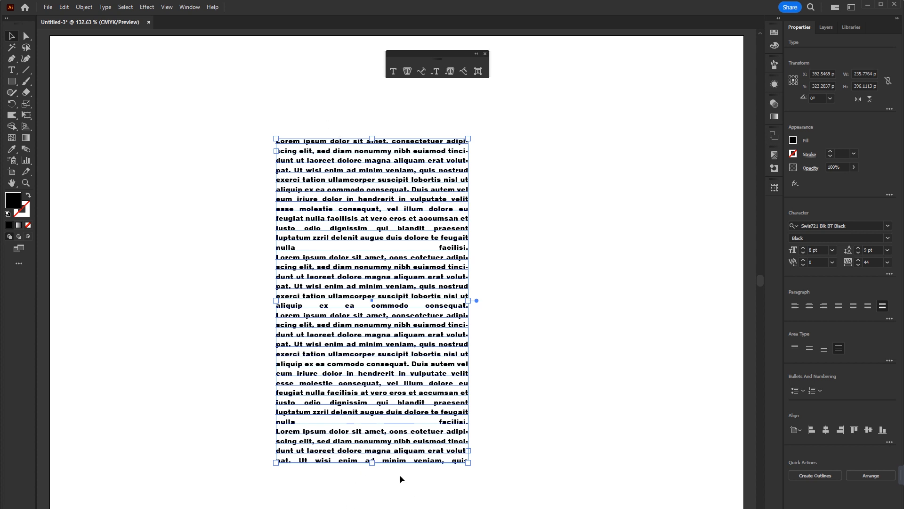
pyautogui.click(795, 349)
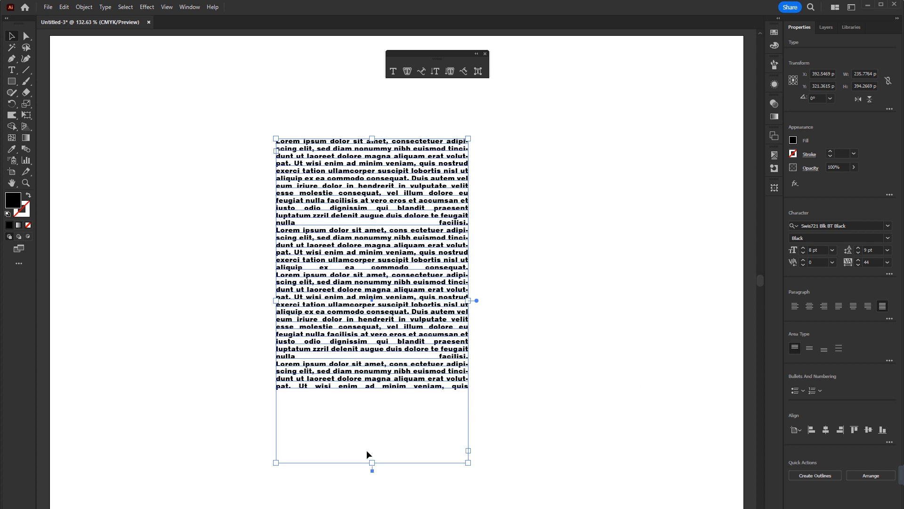
# Shrink the paragraph's text frame to a narrow column about 147 pt wide and left-align its text.
pyautogui.moveTo(375, 466); pyautogui.dragTo(393, 253)
pyautogui.moveTo(467, 198); pyautogui.dragTo(351, 197)
pyautogui.moveTo(315, 253); pyautogui.dragTo(313, 330)
pyautogui.moveTo(354, 238); pyautogui.dragTo(398, 238)
pyautogui.click(795, 307)
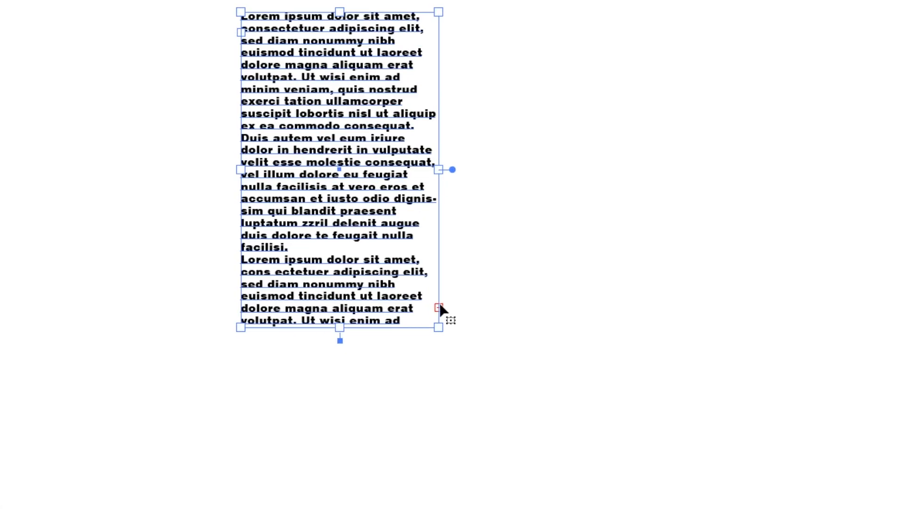
# Lengthen the column to about 255 pt and thread its overflow text into a new frame about 160 pt wide beside it.
pyautogui.click(479, 296)
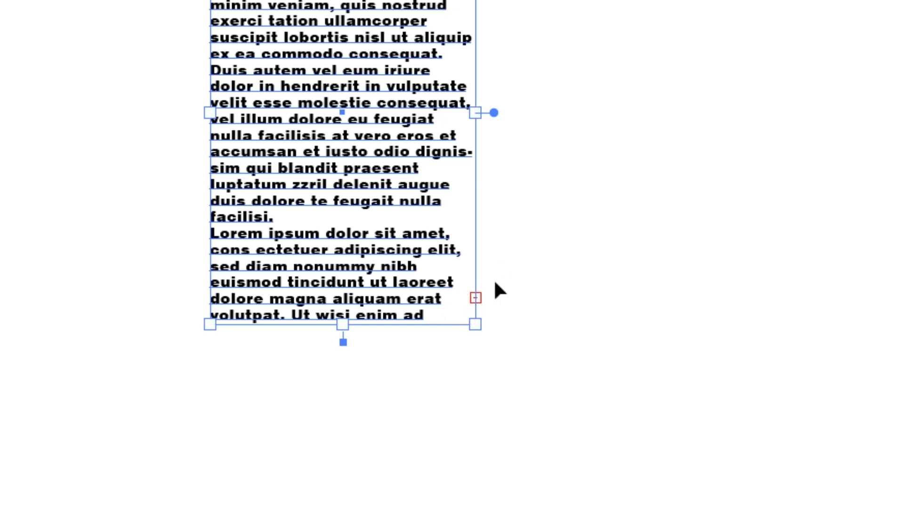
pyautogui.moveTo(345, 333); pyautogui.dragTo(364, 366)
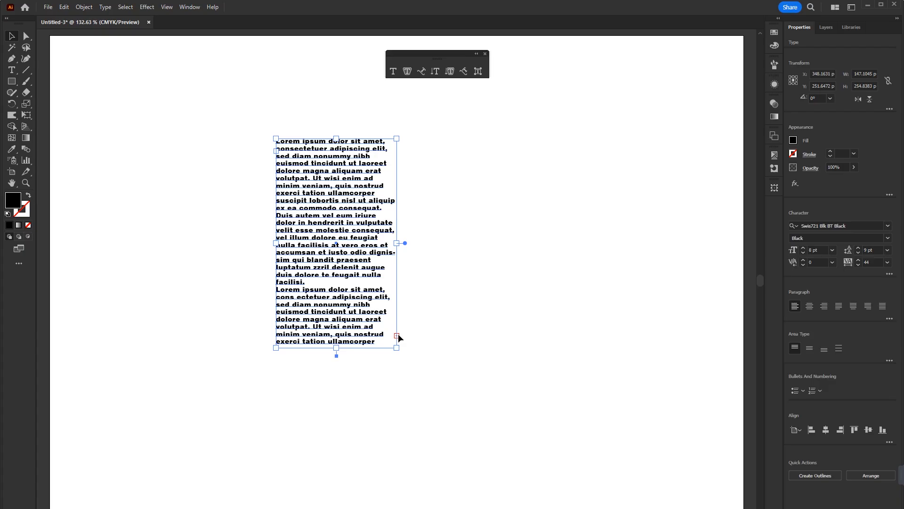
pyautogui.click(398, 334)
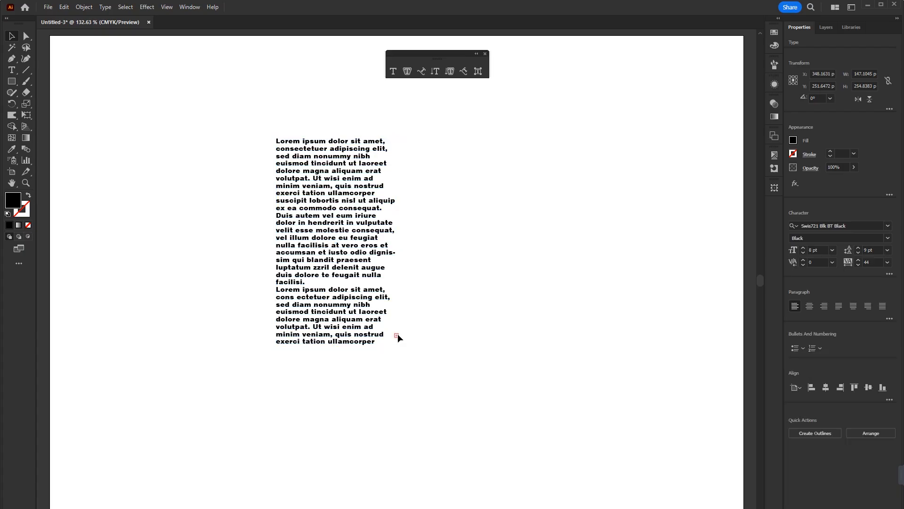
pyautogui.click(397, 336)
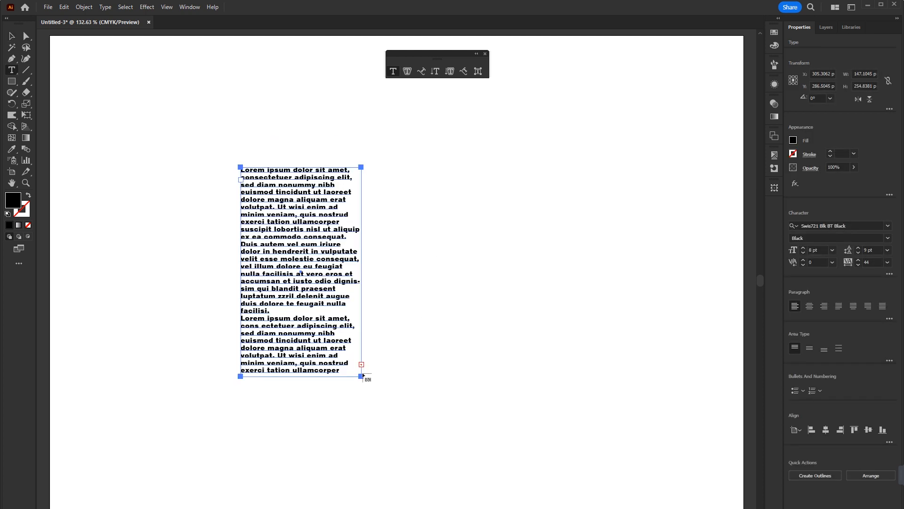
pyautogui.moveTo(388, 167); pyautogui.dragTo(519, 380)
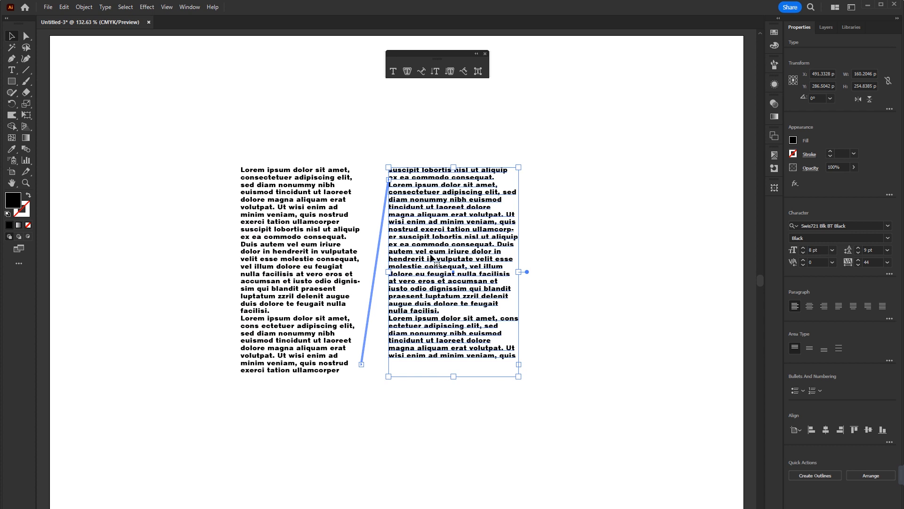
# Adjust the second threaded frame to about 258 pt high and place both columns side by side in the artboard's upper left corner.
pyautogui.hotkey('ctrl', 'z')
pyautogui.moveTo(458, 250); pyautogui.dragTo(439, 251)
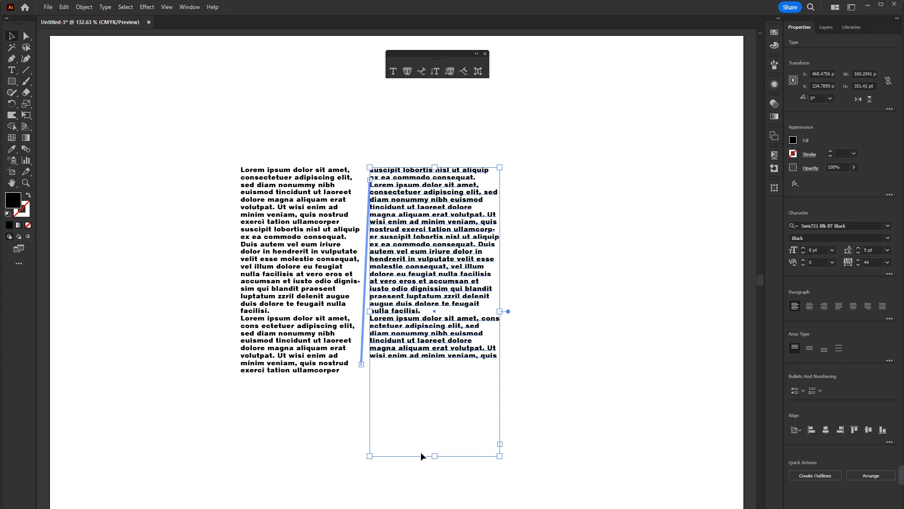
pyautogui.moveTo(433, 460); pyautogui.dragTo(427, 378)
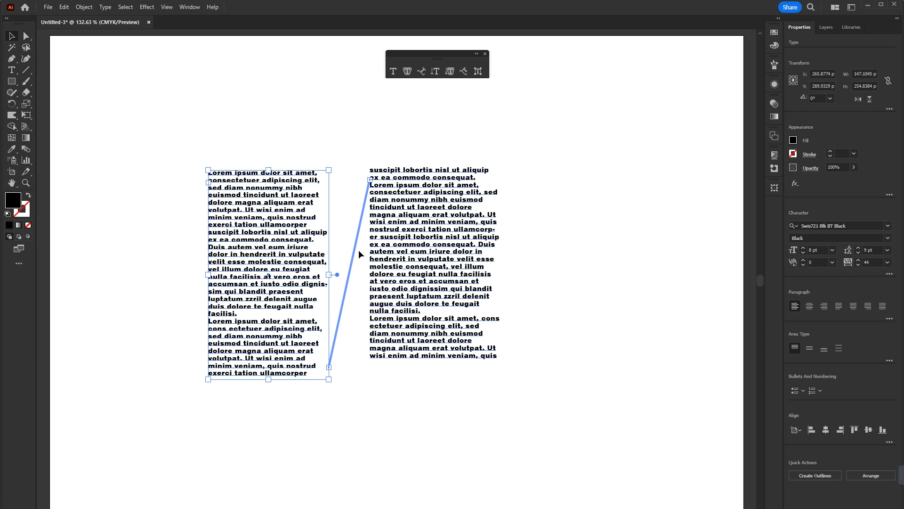
pyautogui.moveTo(415, 238); pyautogui.dragTo(390, 241)
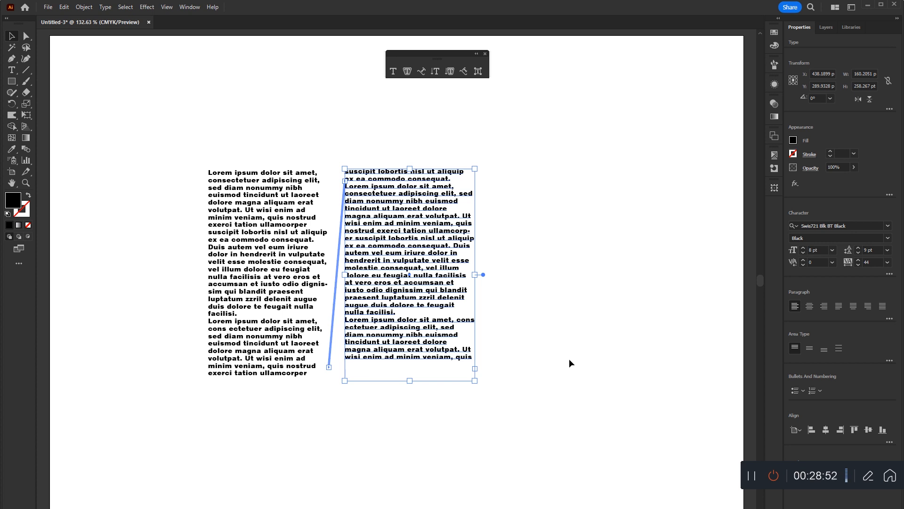
pyautogui.moveTo(249, 148); pyautogui.dragTo(331, 221)
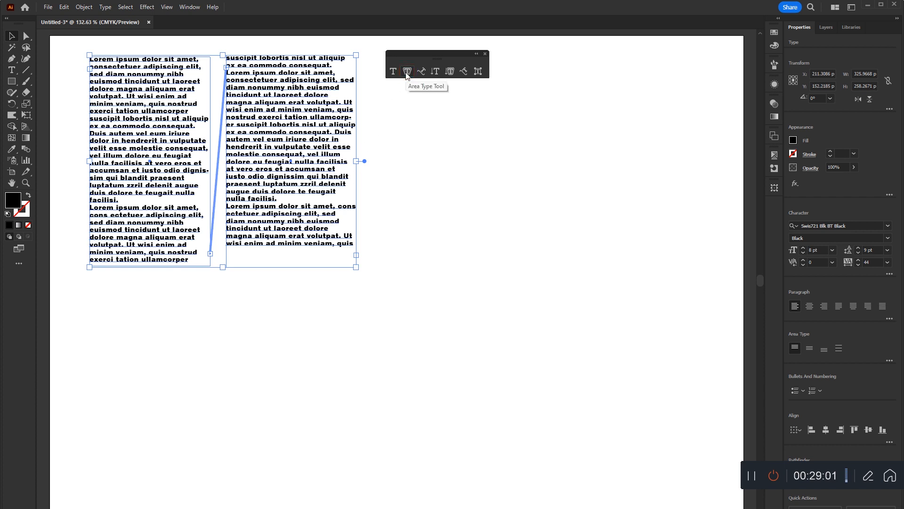
# Draw a black rectangle about 182 by 445 pt beside the text columns and place a duplicate to its right.
pyautogui.click(12, 81)
pyautogui.moveTo(389, 113); pyautogui.dragTo(540, 479)
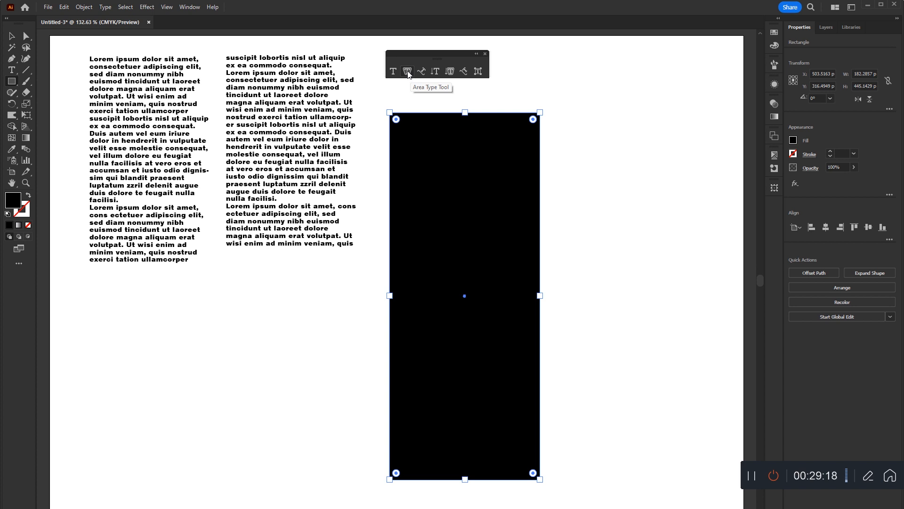
pyautogui.press('v')
pyautogui.moveTo(435, 205); pyautogui.dragTo(597, 207)
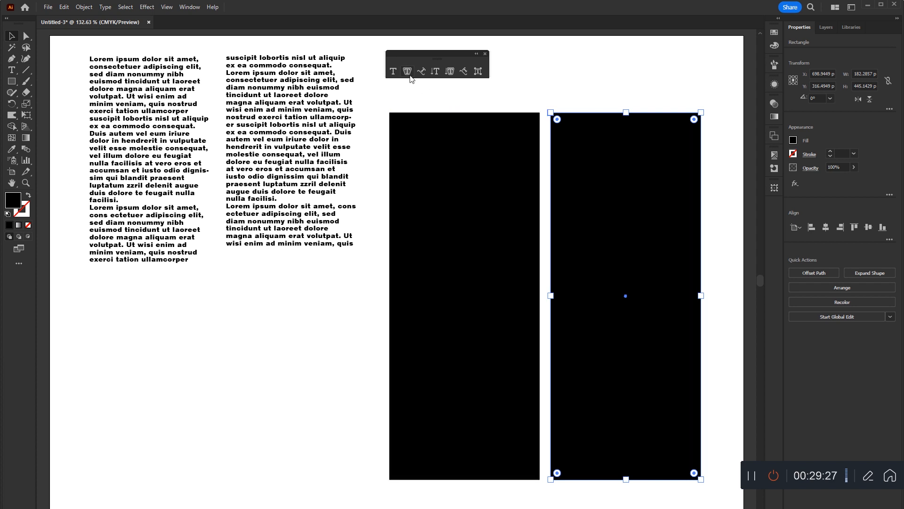
# Fill both rectangles with placeholder text by applying the Area Type tool to their top edges.
pyautogui.click(420, 123)
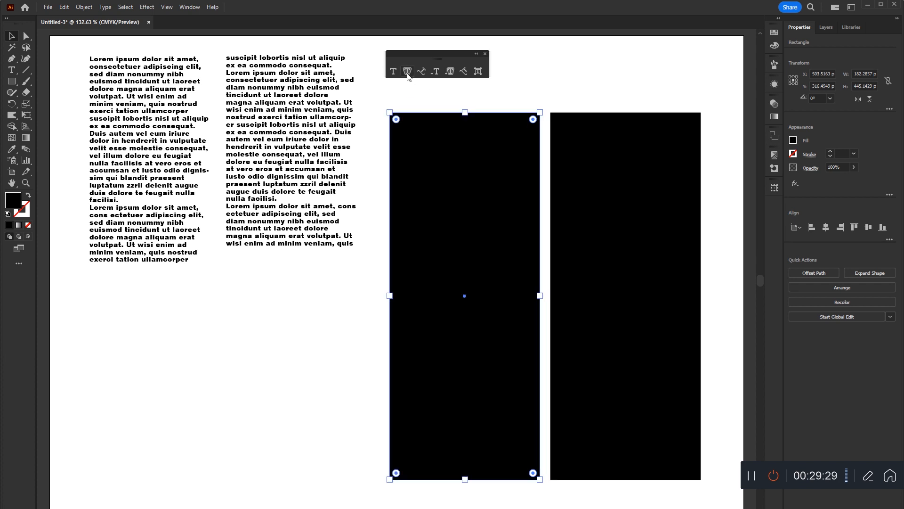
pyautogui.click(407, 73)
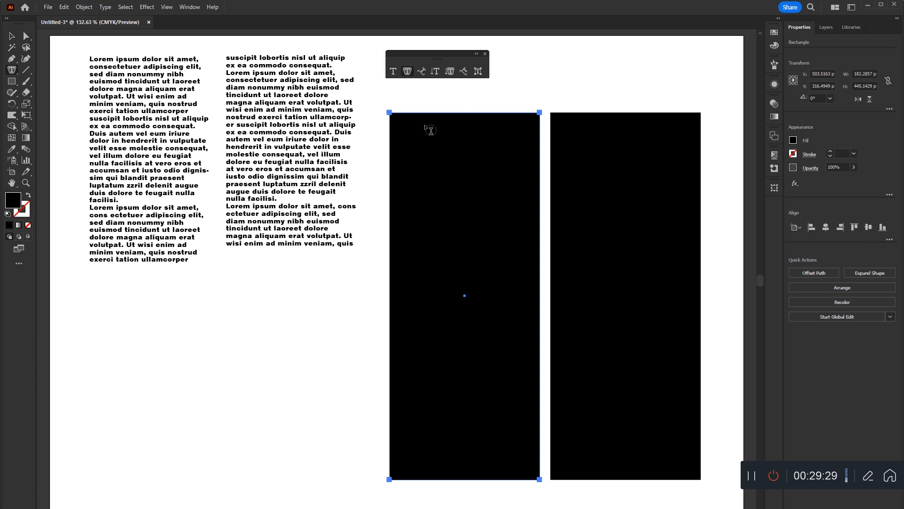
pyautogui.click(438, 155)
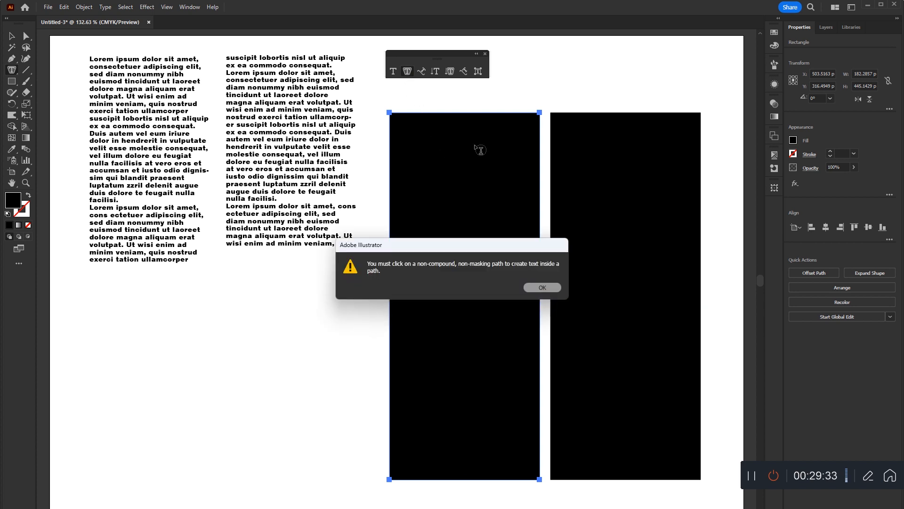
pyautogui.press('Return')
pyautogui.click(476, 113)
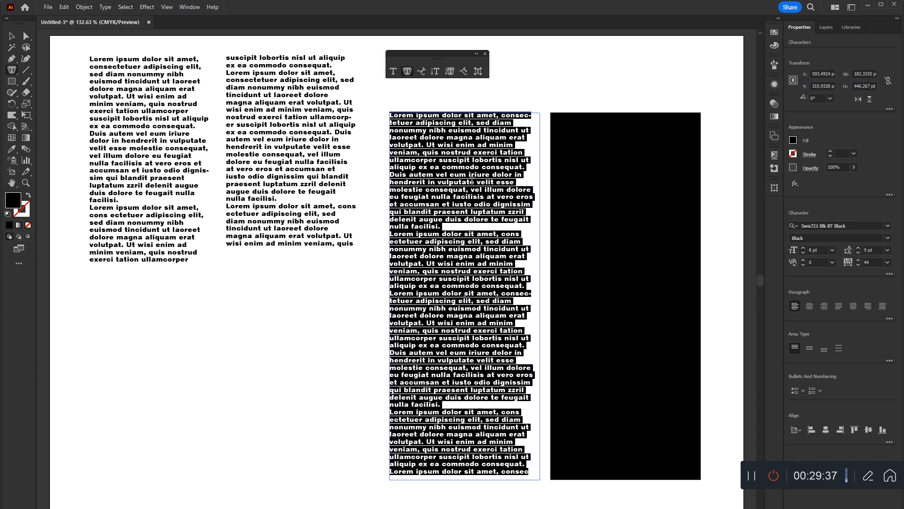
pyautogui.click(627, 118)
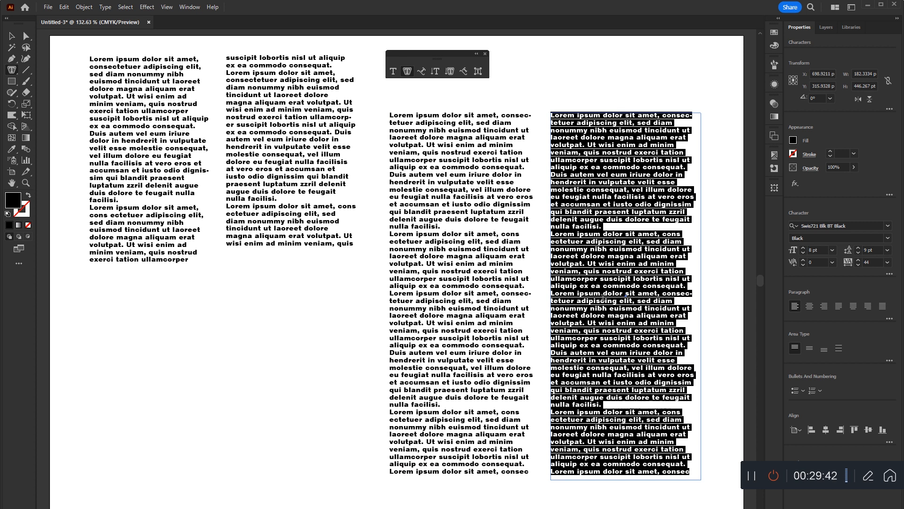
# Shorten the first rectangle's text frame to about 229 pt below the threaded columns, try a duplicate beside it and delete the duplicate.
pyautogui.click(12, 36)
pyautogui.click(472, 472)
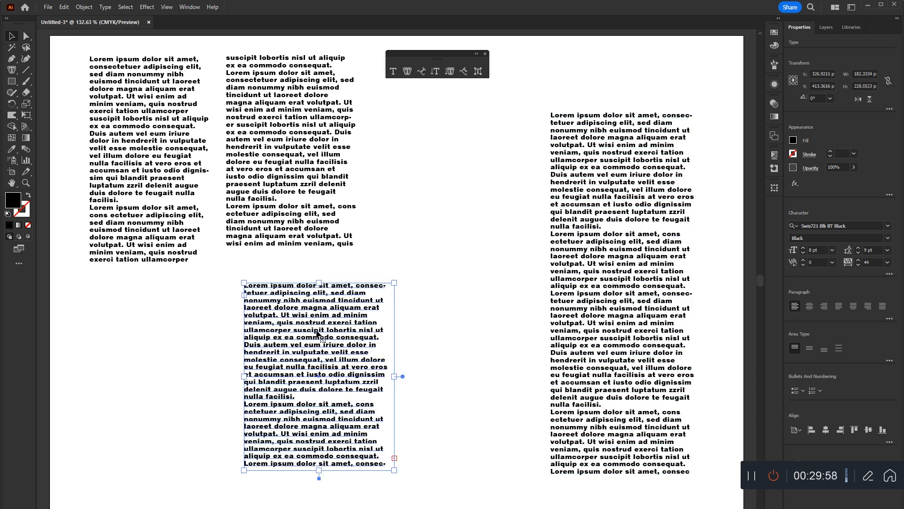
pyautogui.moveTo(316, 333); pyautogui.dragTo(498, 333)
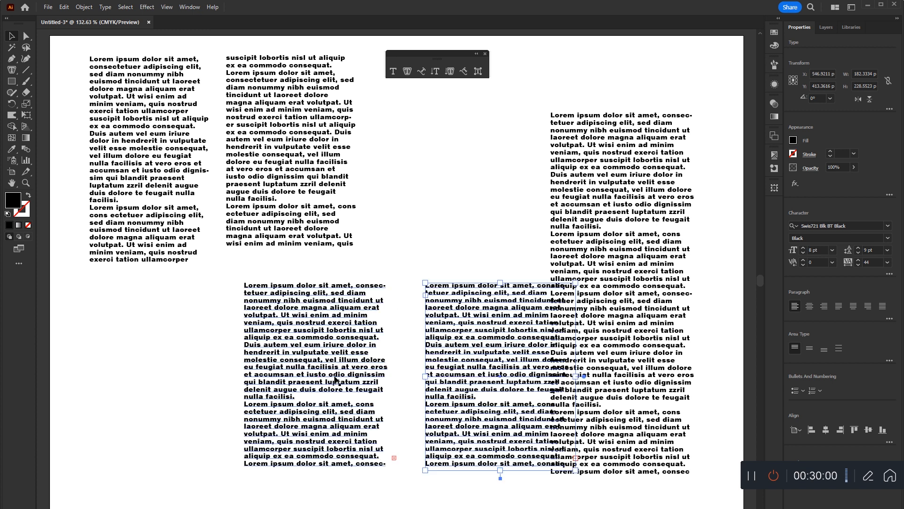
pyautogui.moveTo(459, 363); pyautogui.dragTo(447, 364)
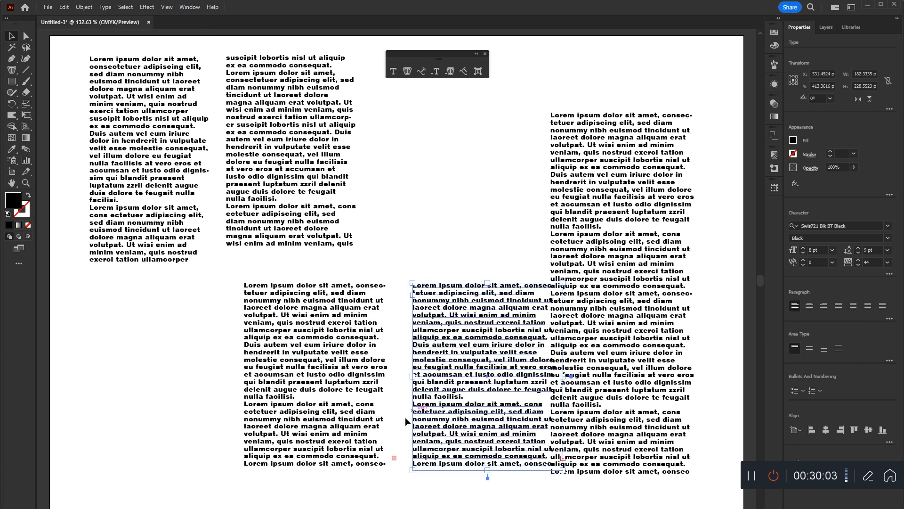
pyautogui.press('Delete')
# Thread the shortened frame's overflow text into a same-size frame beside it, and delete all text frames except the two upper-left columns.
pyautogui.click(395, 458)
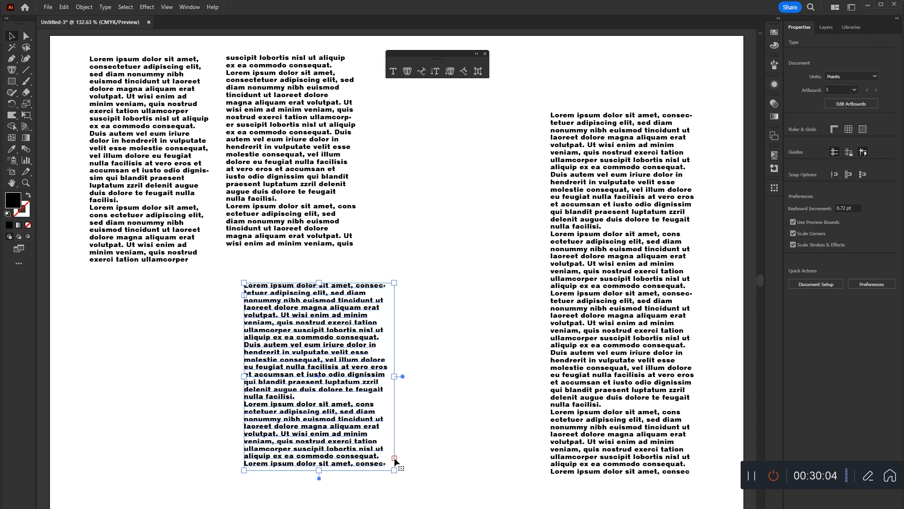
pyautogui.click(402, 287)
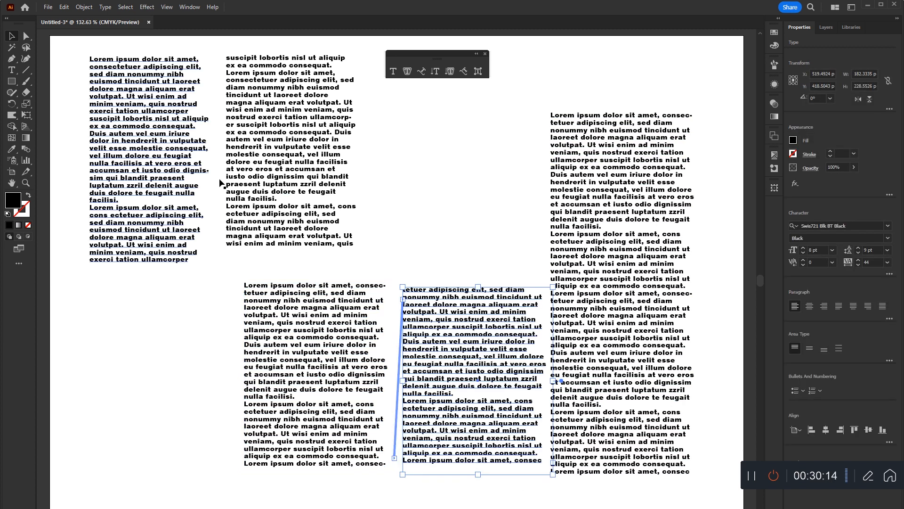
pyautogui.moveTo(197, 342); pyautogui.dragTo(433, 437)
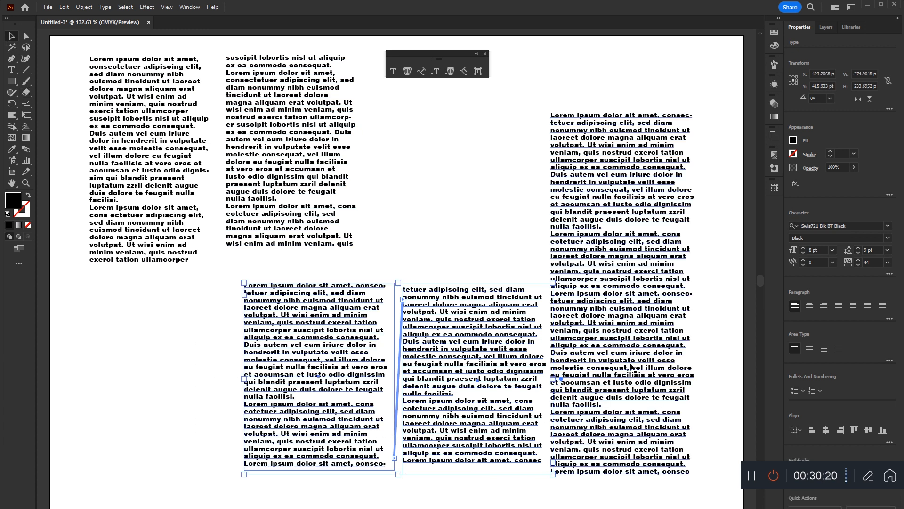
pyautogui.press('Delete')
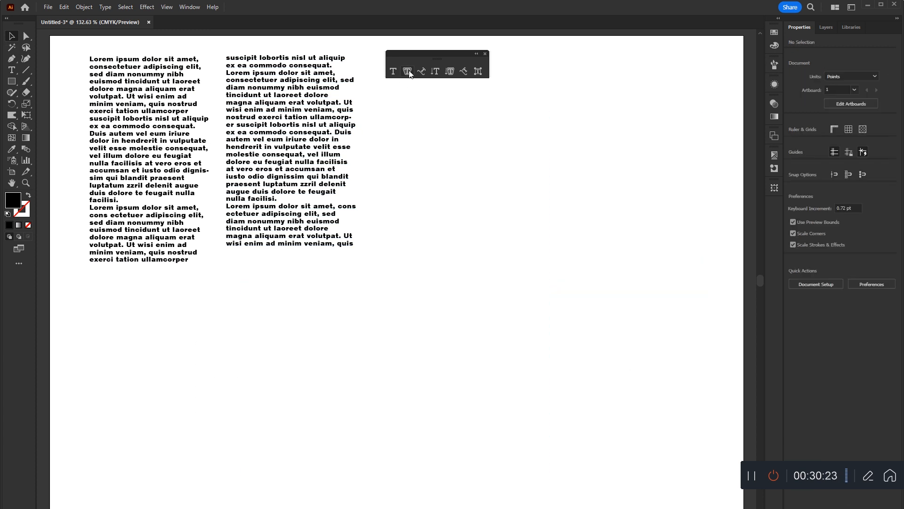
# Draw a circle about 153 pt across below the text columns and a five-pointed star about 255 pt wide beside it.
pyautogui.click(8, 82)
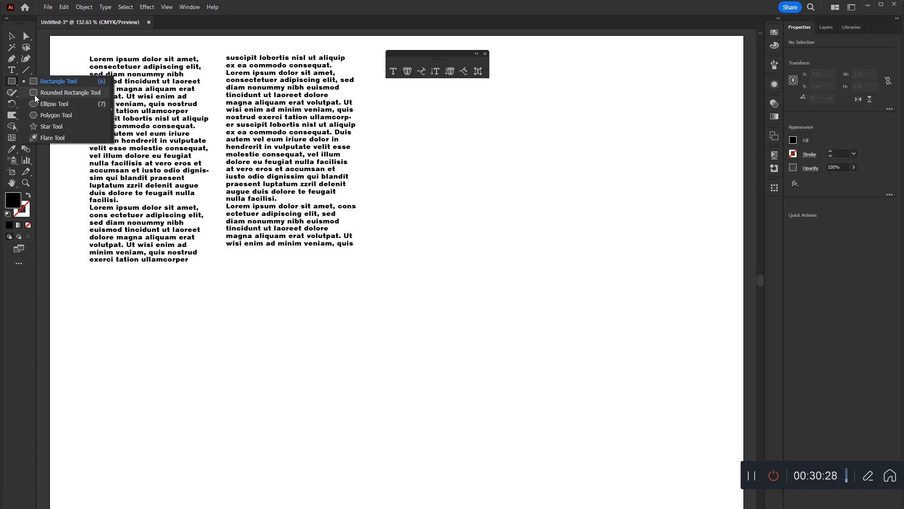
pyautogui.click(36, 105)
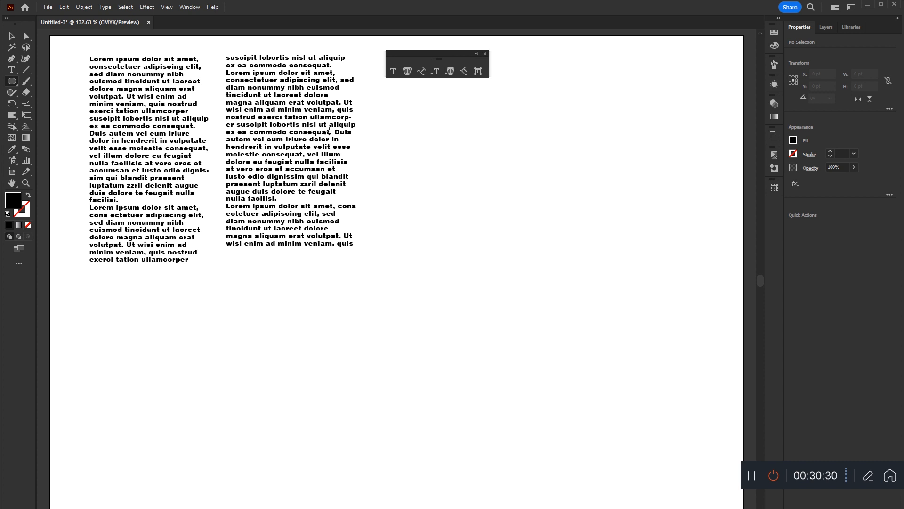
pyautogui.moveTo(401, 214); pyautogui.dragTo(527, 340)
pyautogui.click(33, 125)
pyautogui.moveTo(198, 324); pyautogui.dragTo(281, 386)
pyautogui.press('v')
pyautogui.moveTo(198, 335); pyautogui.dragTo(242, 394)
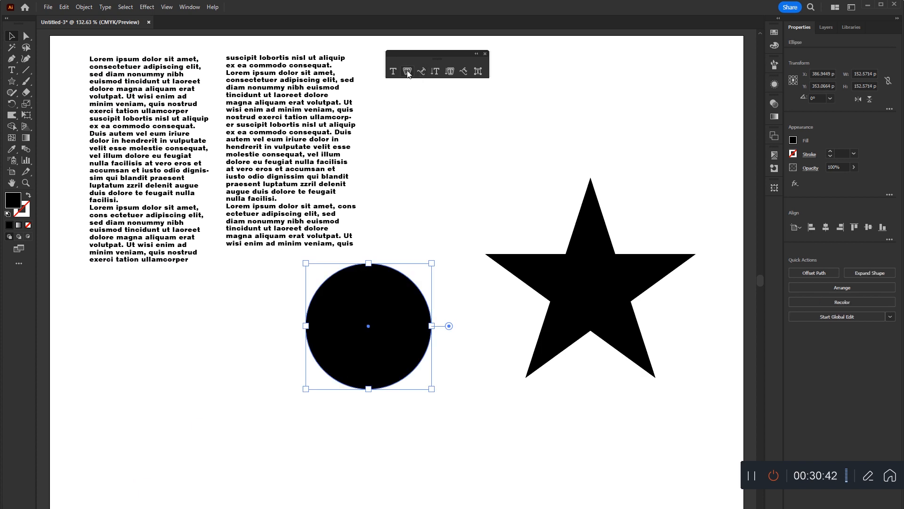
# Fill the circle and the star with placeholder text using the Area Type tool, with the paragraphs center-aligned.
pyautogui.click(407, 71)
pyautogui.click(367, 263)
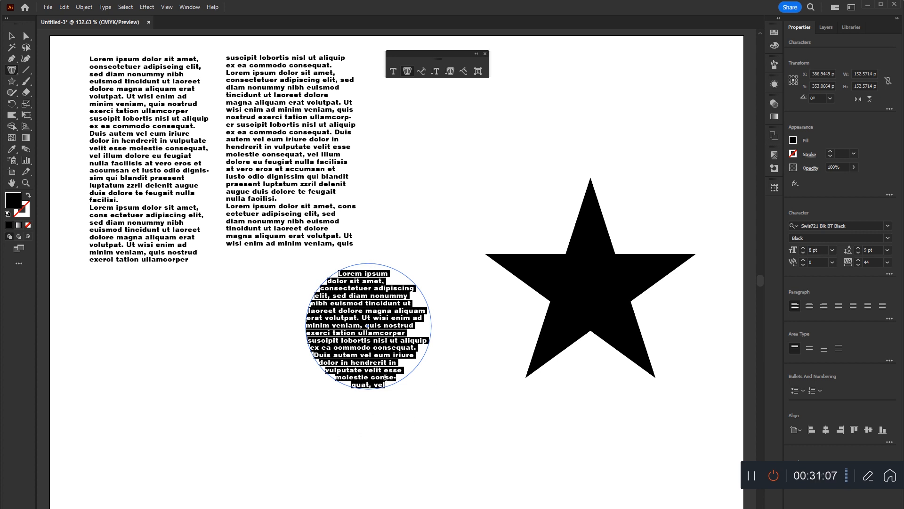
pyautogui.click(810, 307)
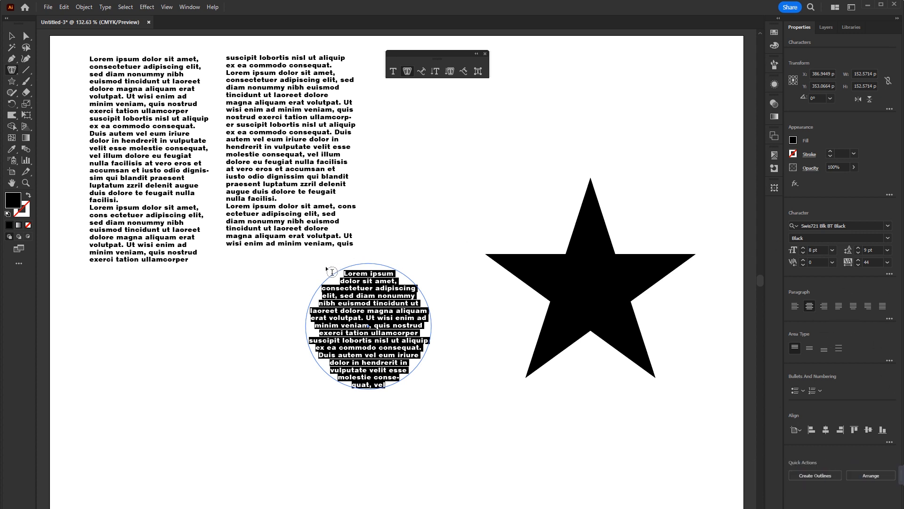
pyautogui.click(565, 258)
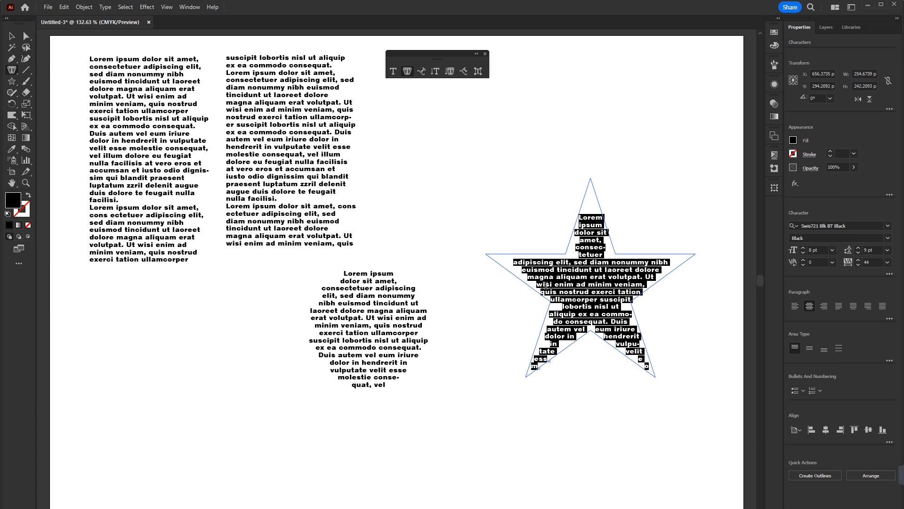
pyautogui.press('Escape')
# Move the text-filled star and circle together side by side below the two text columns.
pyautogui.moveTo(545, 286); pyautogui.dragTo(456, 304)
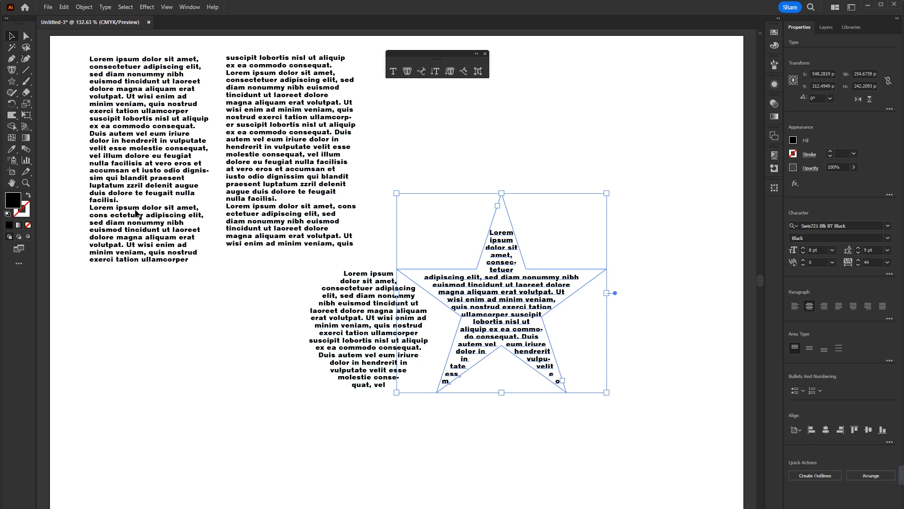
pyautogui.moveTo(503, 338); pyautogui.dragTo(280, 425)
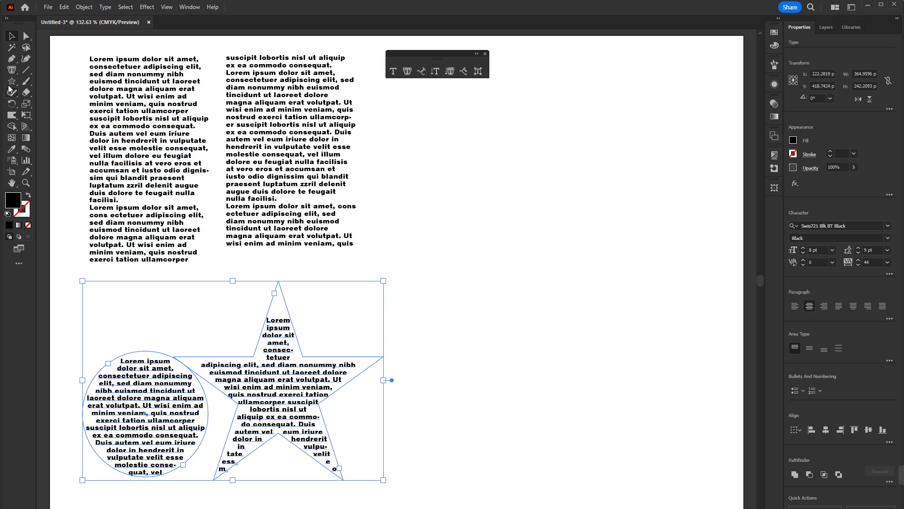
# Draw an irregular closed seven-point shape about 349 by 318 pt with the Pen tool beside the text columns and star.
pyautogui.click(11, 58)
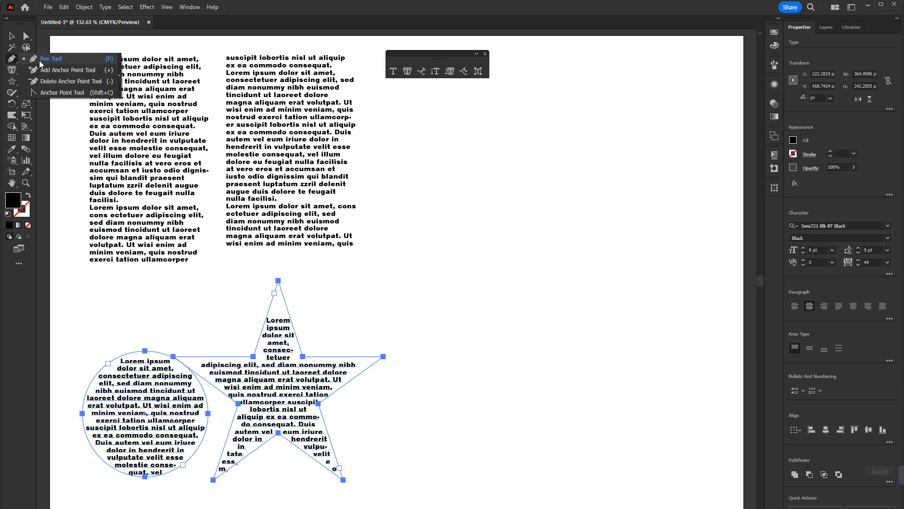
pyautogui.click(42, 61)
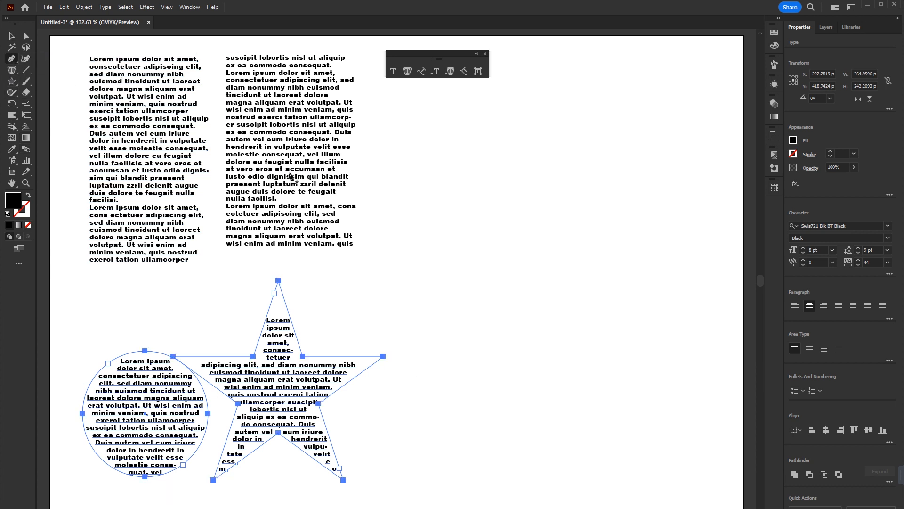
pyautogui.click(450, 245)
pyautogui.click(527, 266)
pyautogui.click(570, 156)
pyautogui.click(707, 198)
pyautogui.click(671, 376)
pyautogui.click(455, 418)
pyautogui.click(420, 284)
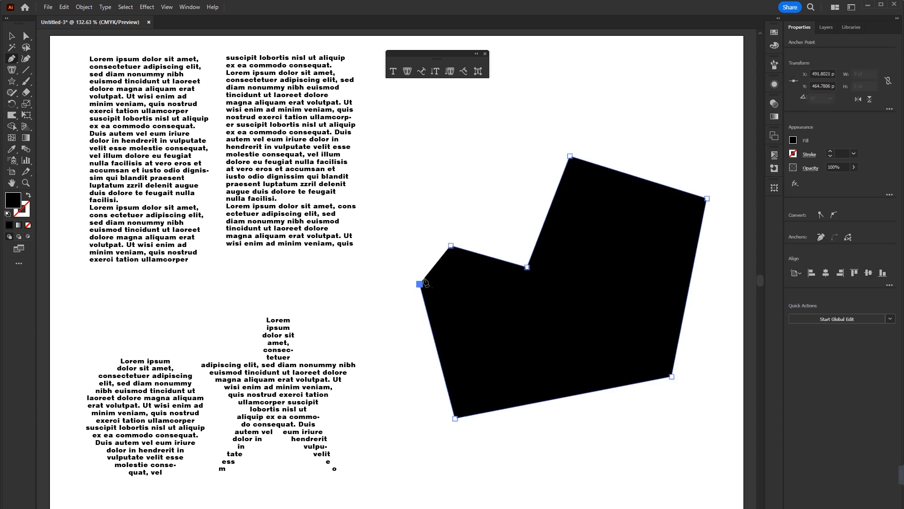
pyautogui.click(451, 245)
# Fill the irregular shape with placeholder text using the Area Type tool and move it beside the text-filled star.
pyautogui.click(407, 71)
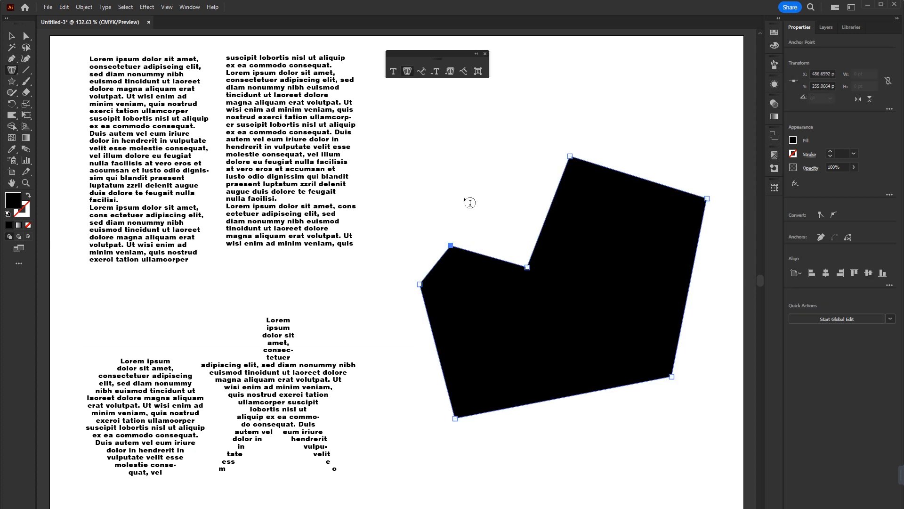
pyautogui.click(453, 244)
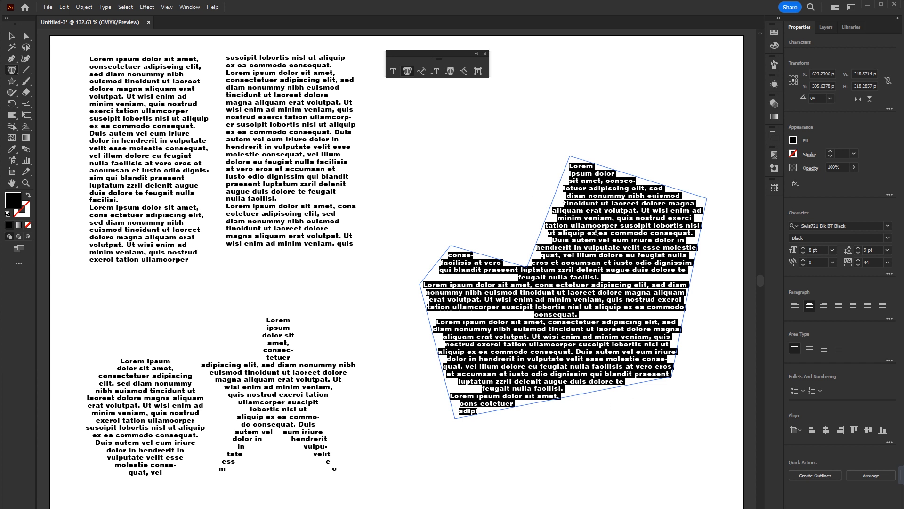
pyautogui.press('Escape')
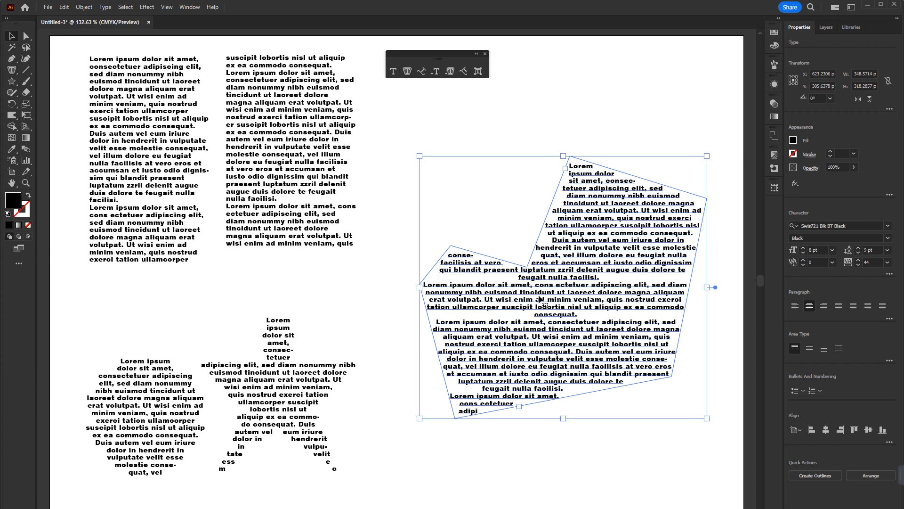
pyautogui.moveTo(491, 297); pyautogui.dragTo(430, 356)
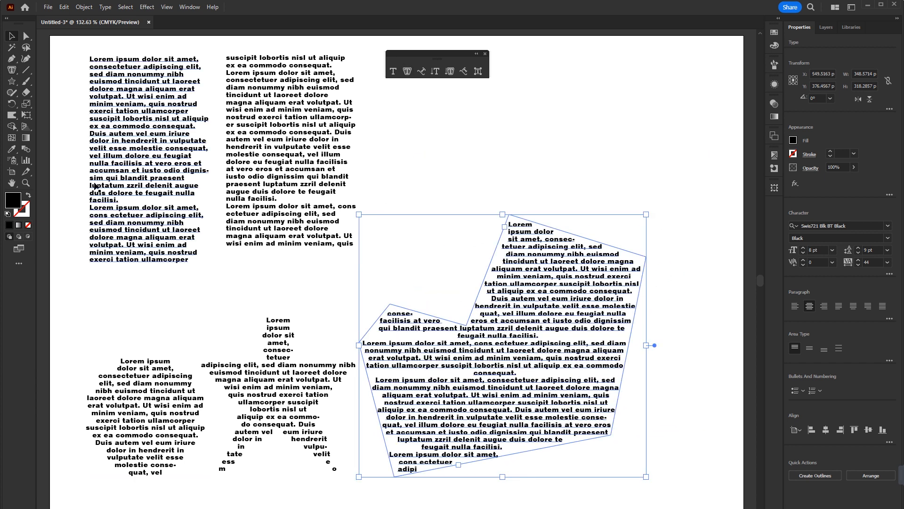
# Clear the artboard and draw a shallow S-curve about 406 pt wide with no fill and a 1 pt black stroke.
pyautogui.hotkey('ctrl', 'a')
pyautogui.press('Delete')
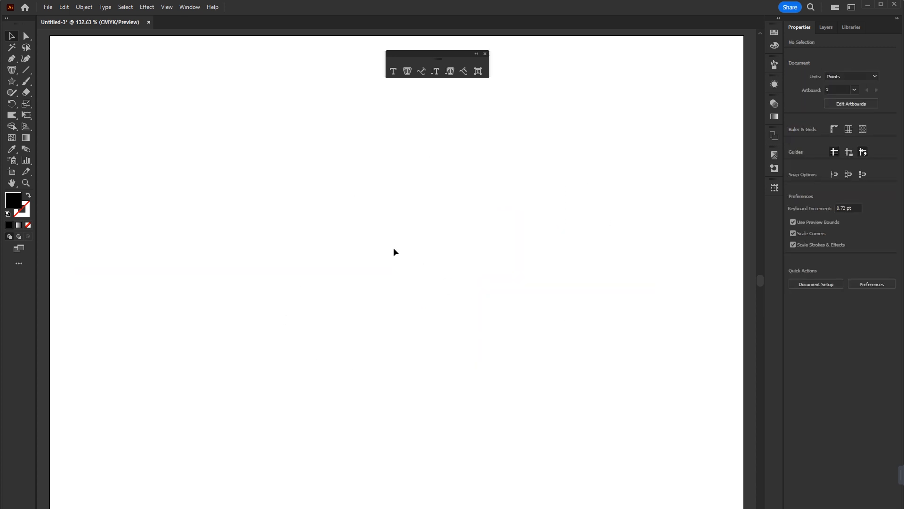
pyautogui.click(422, 72)
pyautogui.click(12, 59)
pyautogui.click(247, 269)
pyautogui.moveTo(369, 254); pyautogui.dragTo(486, 279)
pyautogui.moveTo(581, 241); pyautogui.dragTo(601, 221)
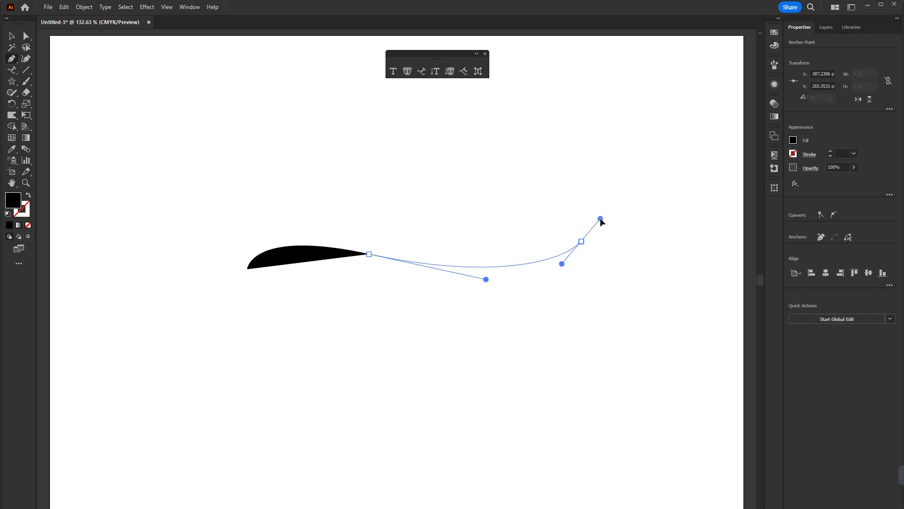
pyautogui.press('v')
pyautogui.click(28, 196)
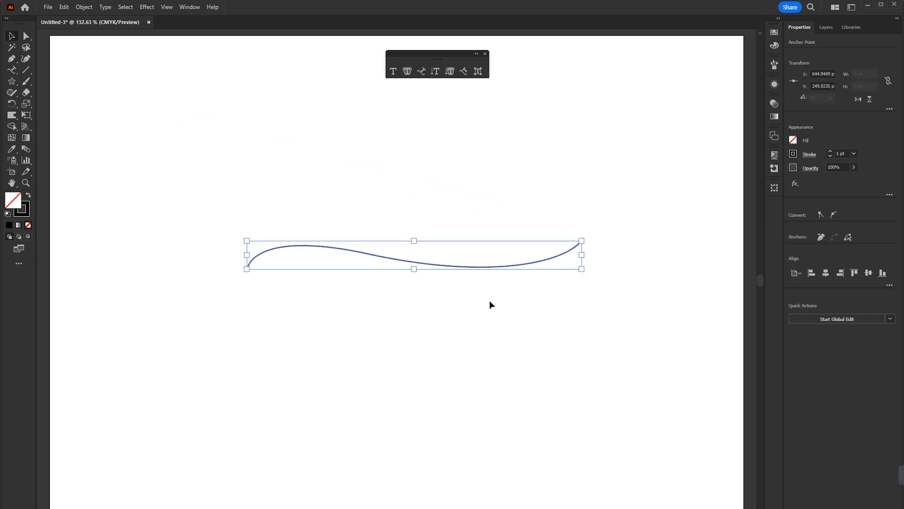
pyautogui.click(26, 71)
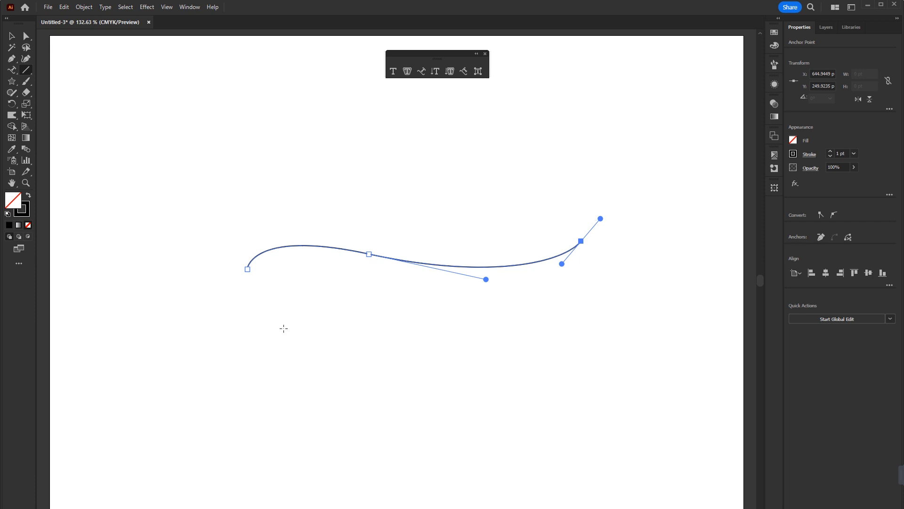
pyautogui.moveTo(279, 165); pyautogui.dragTo(597, 164)
pyautogui.press('v')
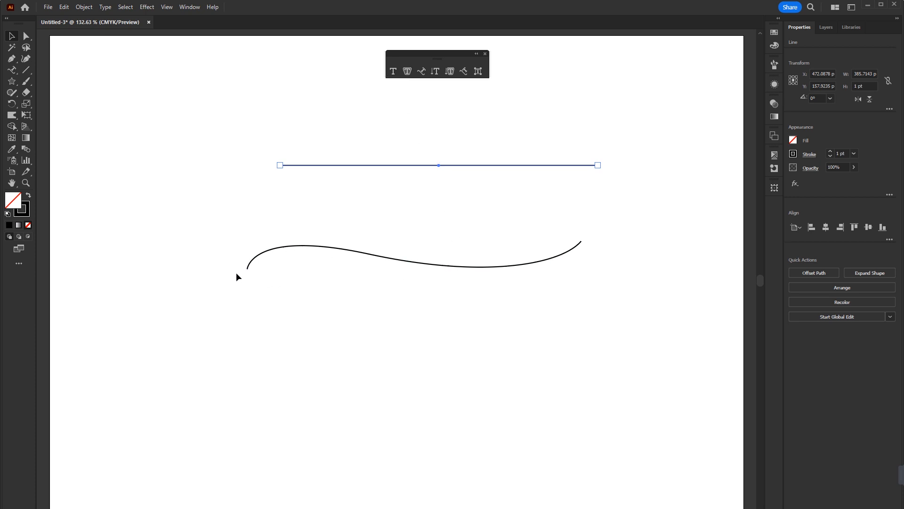
pyautogui.press('Delete')
# Move the curve slightly and add the text "Illustator" along it from its middle anchor with the Type on a Path tool.
pyautogui.moveTo(395, 263); pyautogui.dragTo(410, 284)
pyautogui.click(422, 72)
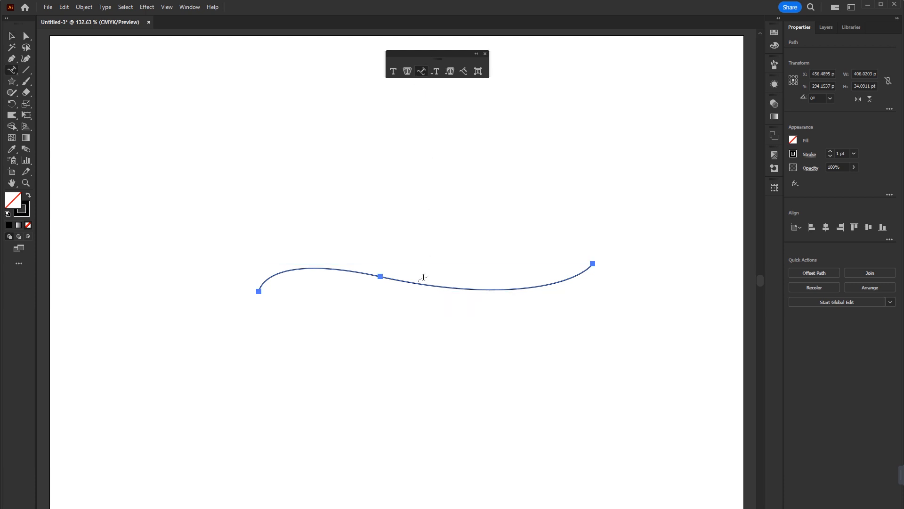
pyautogui.click(381, 276)
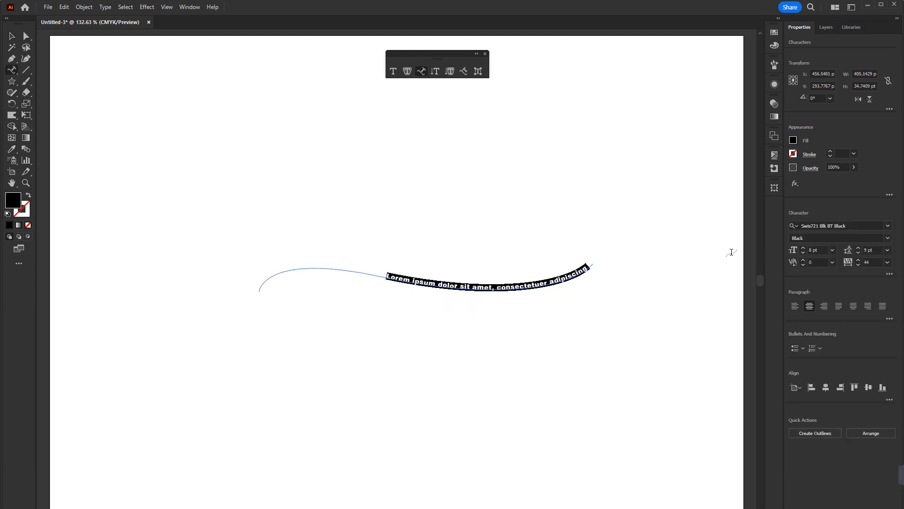
pyautogui.press('BackSpace')
pyautogui.write('Illustator')
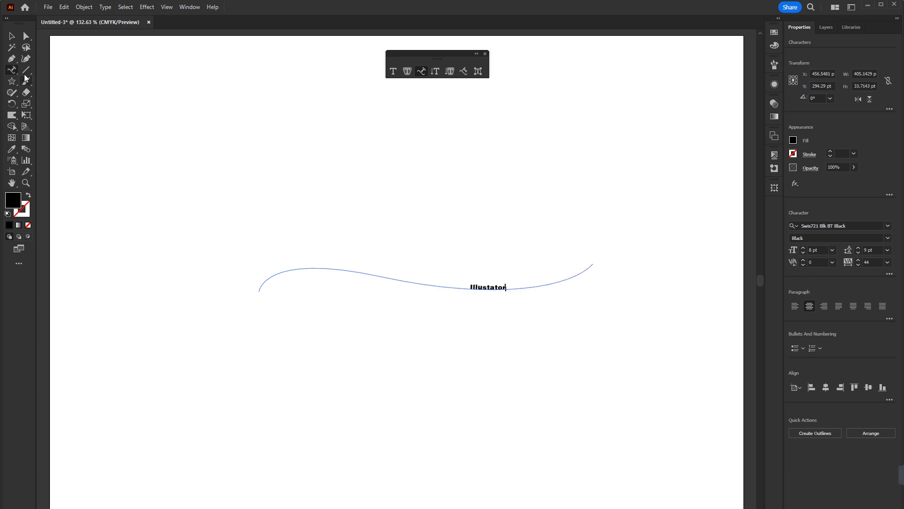
# Set the font size of the word on the curve to 33 pt.
pyautogui.click(11, 36)
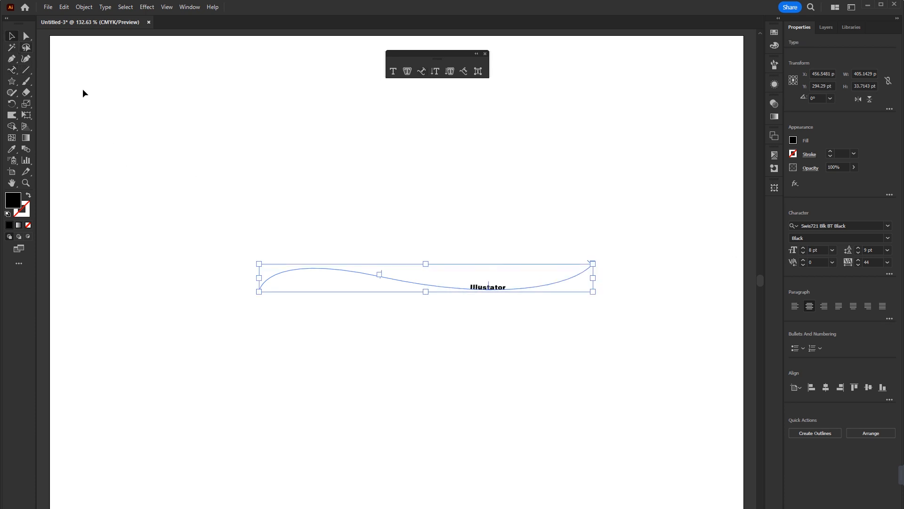
pyautogui.doubleClick(477, 289)
pyautogui.hotkey('ctrl', 'a')
pyautogui.click(818, 249)
pyautogui.scroll(16, 818, 250)
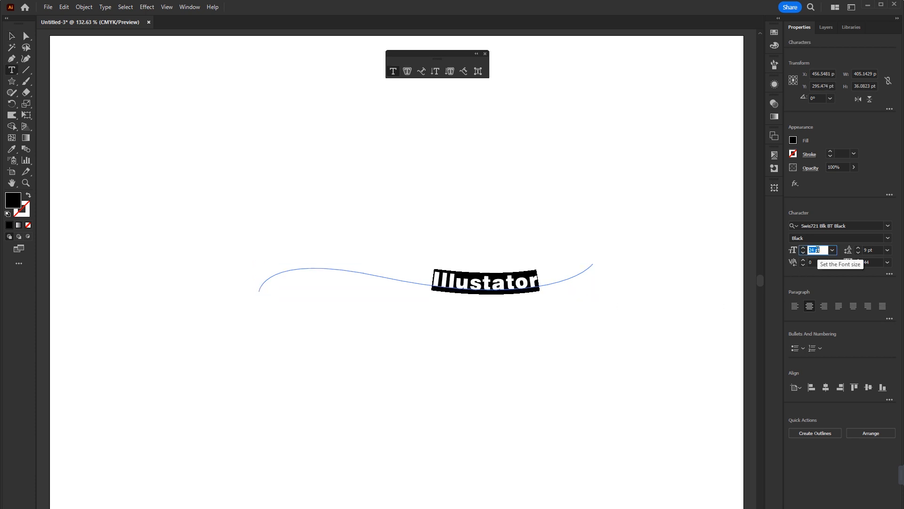
pyautogui.scroll(9, 818, 249)
pyautogui.press('Escape')
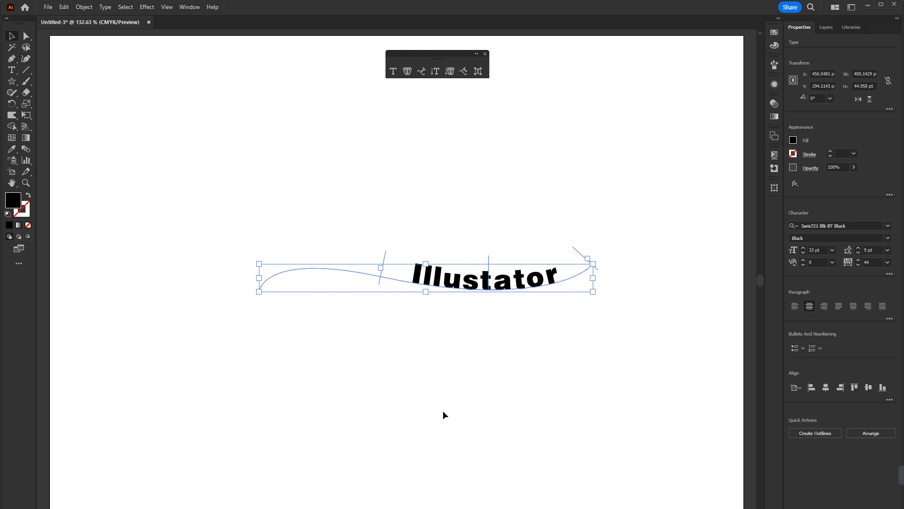
# Slide the path text's start bracket back and forth along the curve and leave it near the curve's beginning.
pyautogui.moveTo(385, 259)
pyautogui.mouseDown()
pyautogui.moveTo(363, 250)
pyautogui.moveTo(388, 254)
pyautogui.mouseUp()
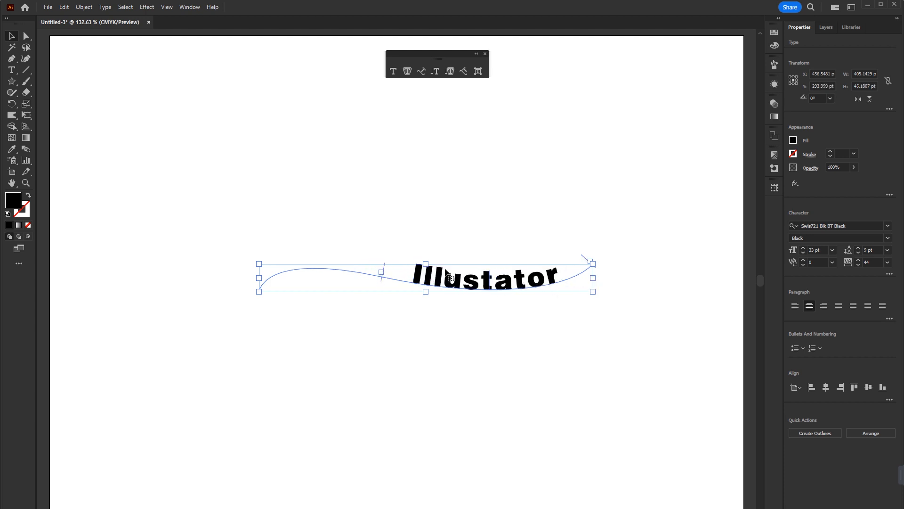
pyautogui.moveTo(384, 270); pyautogui.dragTo(542, 285)
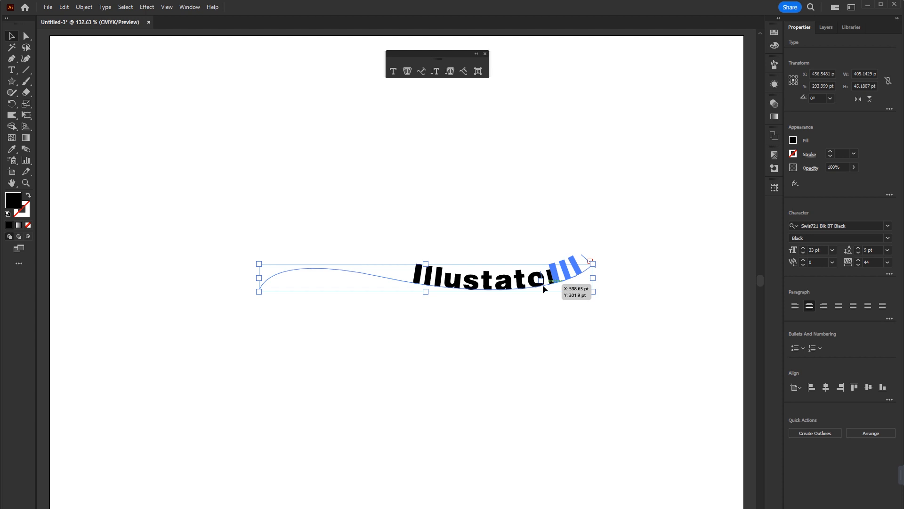
pyautogui.moveTo(543, 284); pyautogui.dragTo(397, 282)
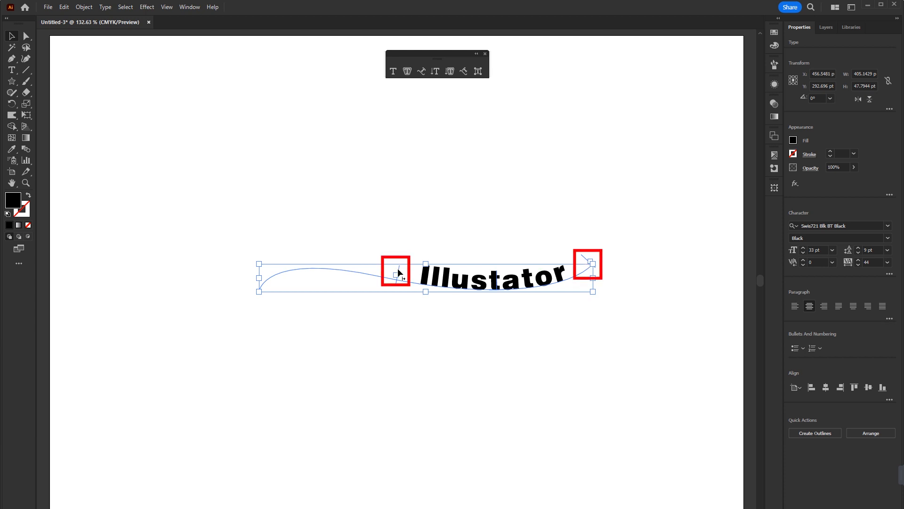
pyautogui.moveTo(398, 272); pyautogui.dragTo(276, 264)
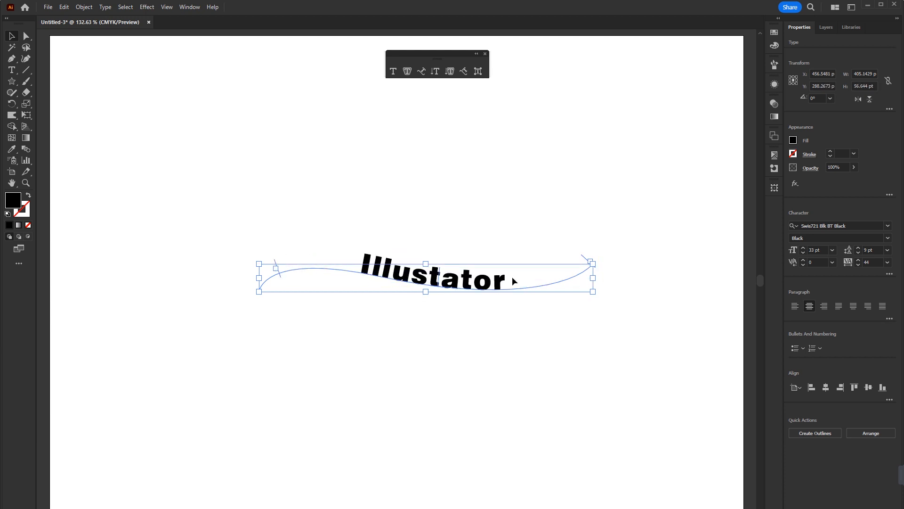
# Append "Tutorial" after the word on the curve.
pyautogui.doubleClick(504, 276)
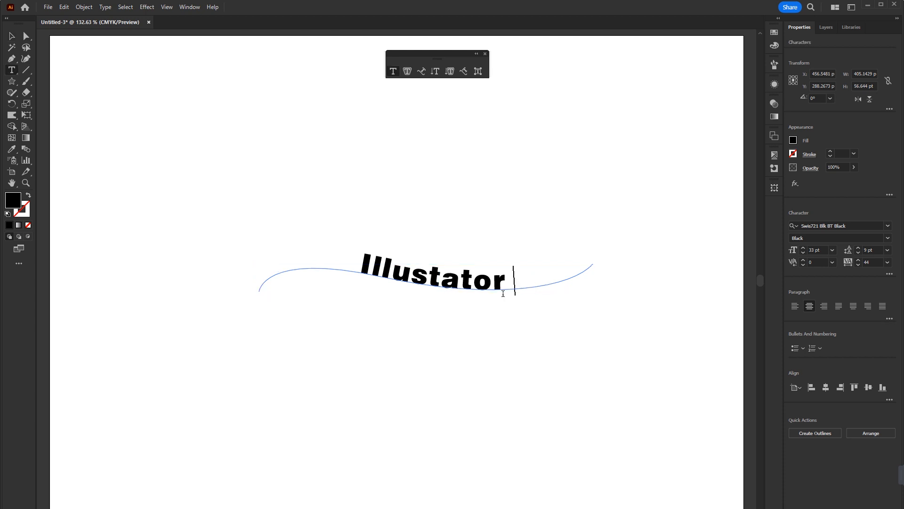
pyautogui.write('Tutorial')
pyautogui.click(12, 35)
# Shift the two-word text toward the beginning of the curve using its start and centre brackets.
pyautogui.moveTo(276, 264); pyautogui.dragTo(284, 245)
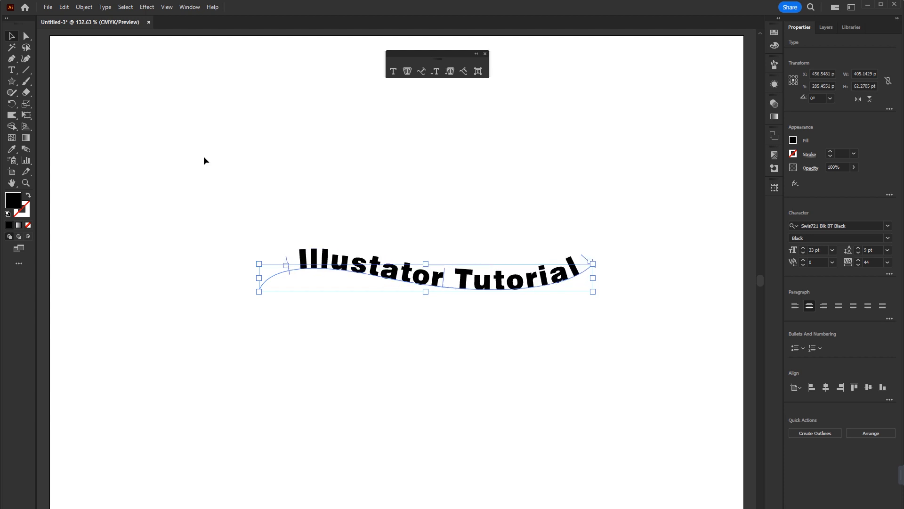
pyautogui.moveTo(444, 272)
pyautogui.mouseDown()
pyautogui.moveTo(439, 259)
pyautogui.moveTo(459, 252)
pyautogui.moveTo(409, 251)
pyautogui.moveTo(444, 250)
pyautogui.moveTo(433, 249)
pyautogui.moveTo(444, 255)
pyautogui.moveTo(434, 257)
pyautogui.moveTo(443, 272)
pyautogui.moveTo(503, 266)
pyautogui.moveTo(437, 277)
pyautogui.mouseUp()
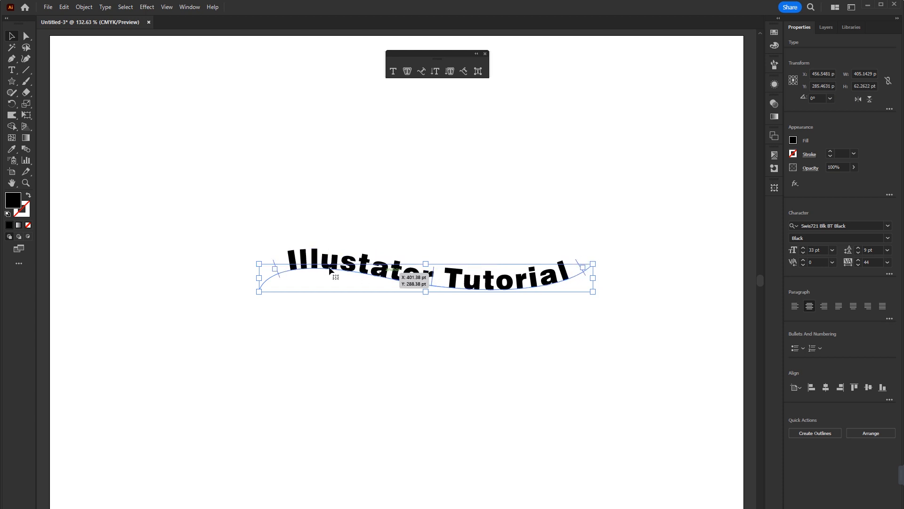
pyautogui.moveTo(277, 265)
pyautogui.mouseDown()
pyautogui.moveTo(516, 274)
pyautogui.moveTo(265, 265)
pyautogui.mouseUp()
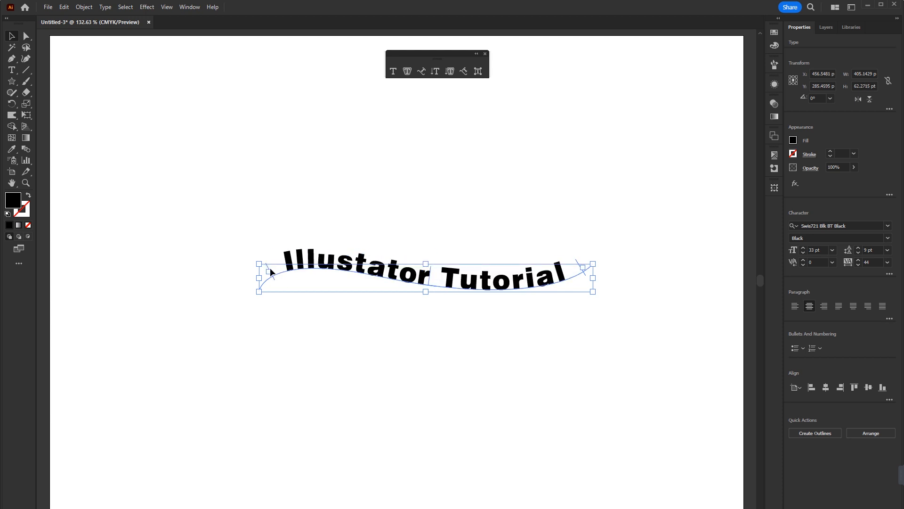
pyautogui.click(26, 35)
pyautogui.moveTo(268, 269)
pyautogui.mouseDown()
pyautogui.moveTo(334, 257)
pyautogui.moveTo(522, 283)
pyautogui.moveTo(380, 297)
pyautogui.moveTo(274, 295)
pyautogui.moveTo(270, 284)
pyautogui.mouseUp()
pyautogui.moveTo(431, 269); pyautogui.dragTo(395, 260)
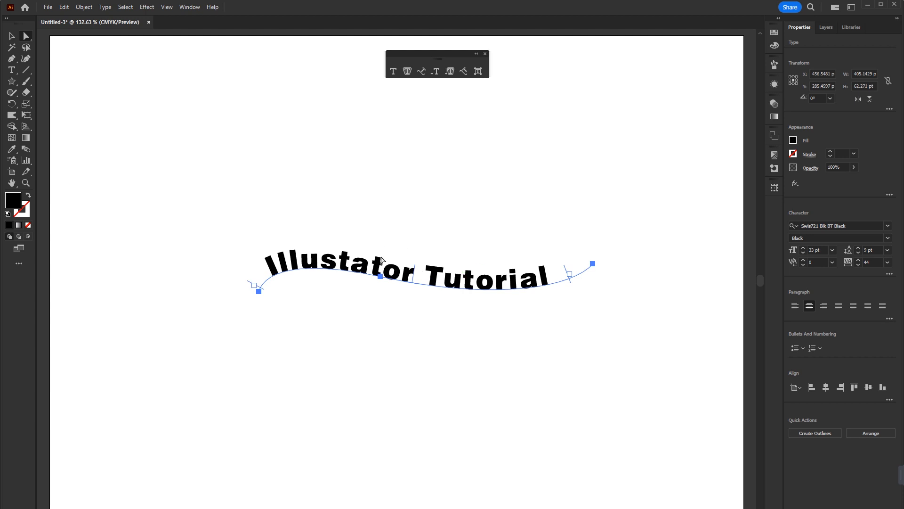
# Move the curved text up and draw a circle about 203 pt across below it with the default white fill and black stroke.
pyautogui.press('v')
pyautogui.moveTo(490, 284); pyautogui.dragTo(476, 218)
pyautogui.moveTo(16, 80); pyautogui.dragTo(53, 101)
pyautogui.moveTo(284, 286); pyautogui.dragTo(451, 386)
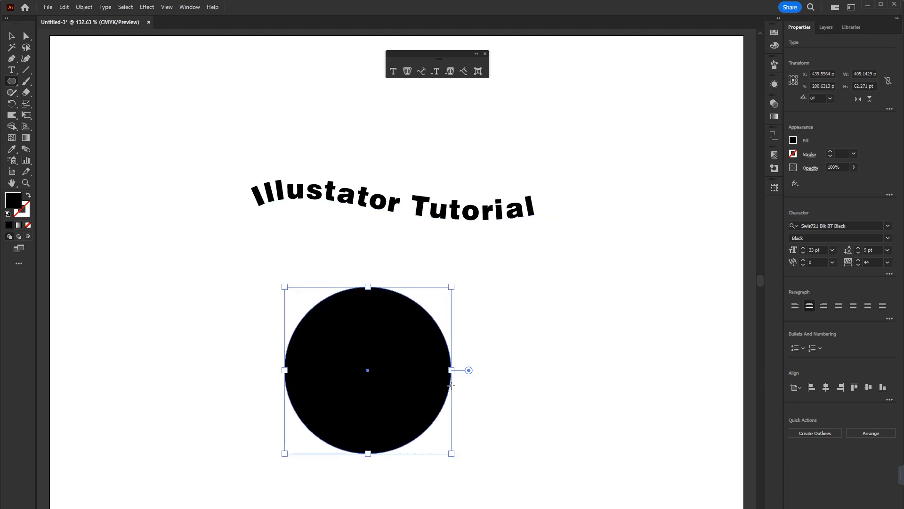
pyautogui.press('d')
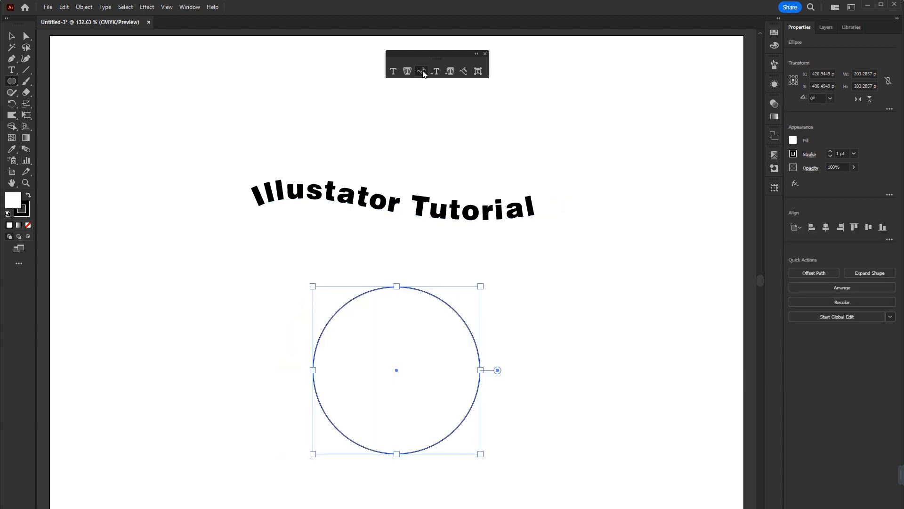
# Run placeholder text around the circle with the Type on a Path tool and reduce its font size to 25 pt.
pyautogui.click(423, 72)
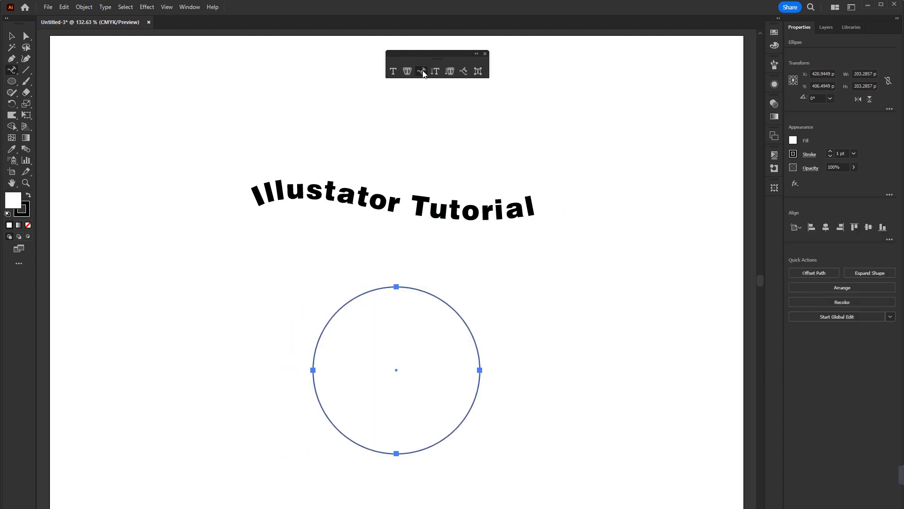
pyautogui.click(400, 287)
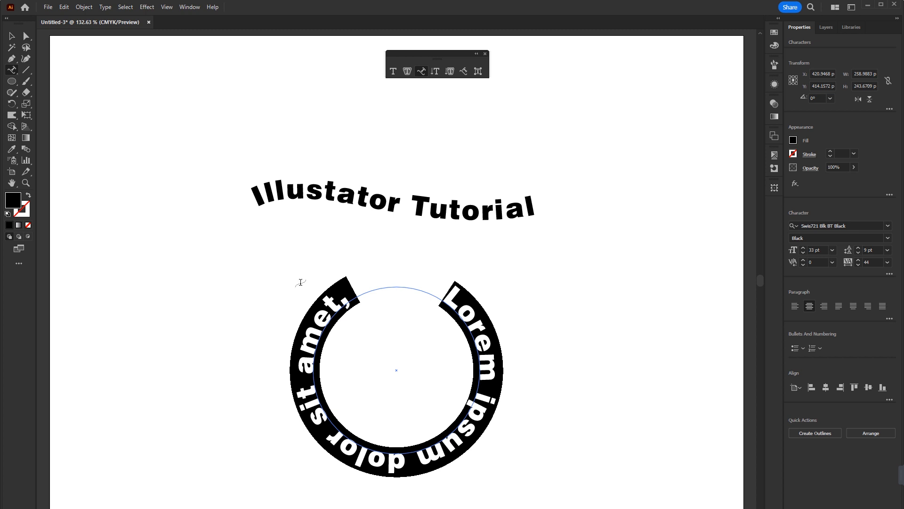
pyautogui.click(25, 37)
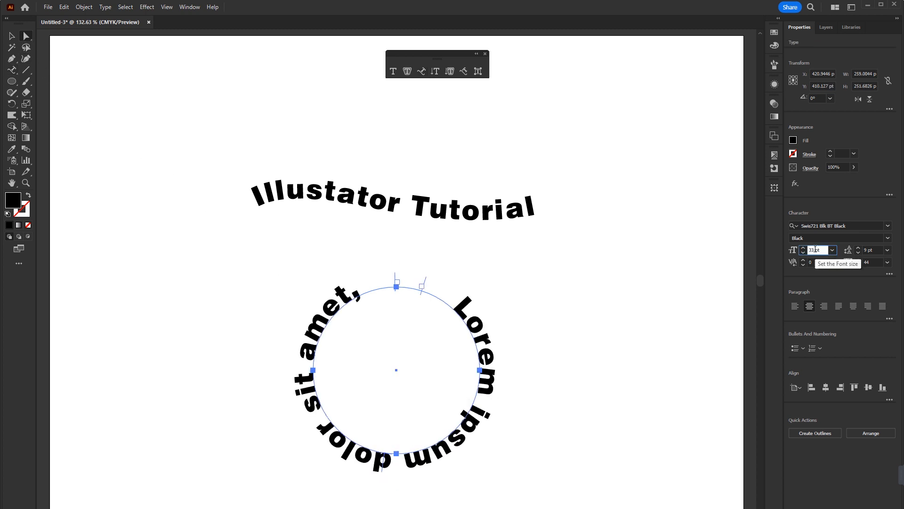
pyautogui.scroll(-4, 816, 248)
pyautogui.scroll(-5, 816, 248)
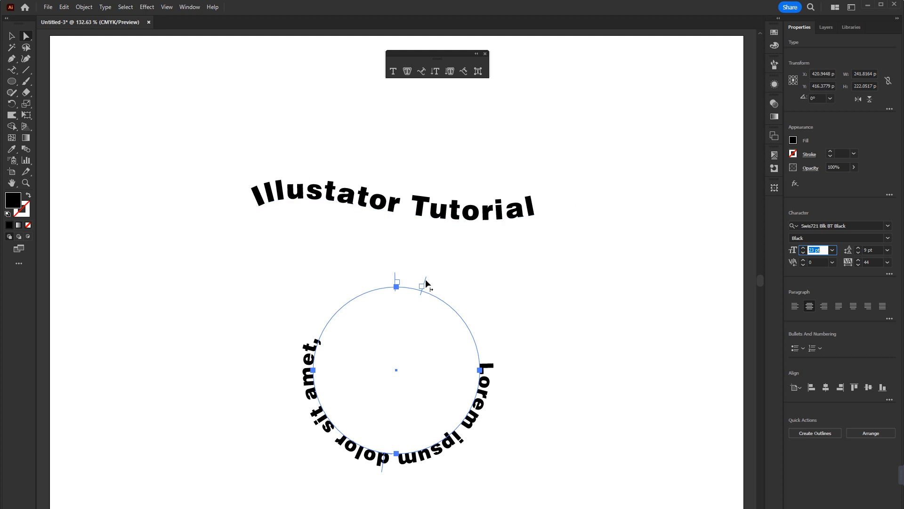
# Rotate the placeholder text around the circle and adjust the span it occupies by moving its start, end and centre brackets.
pyautogui.moveTo(396, 279); pyautogui.dragTo(385, 471)
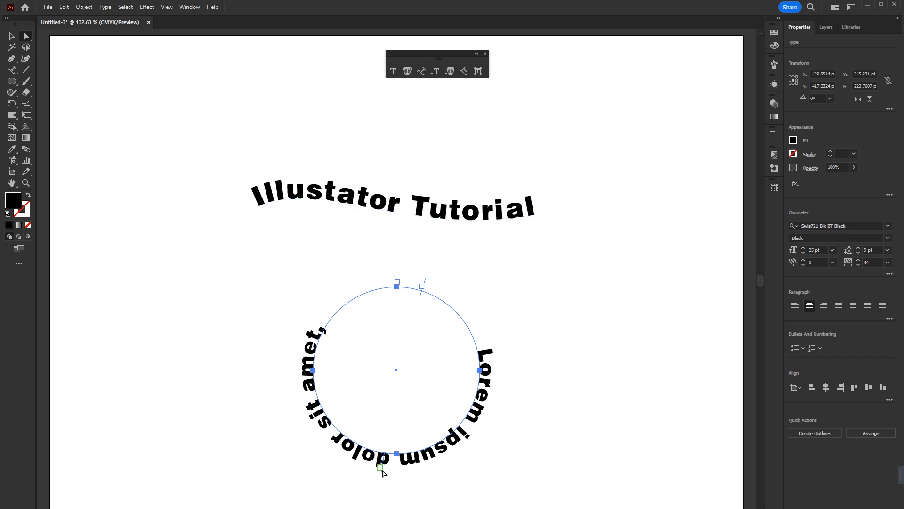
pyautogui.moveTo(381, 476); pyautogui.dragTo(329, 413)
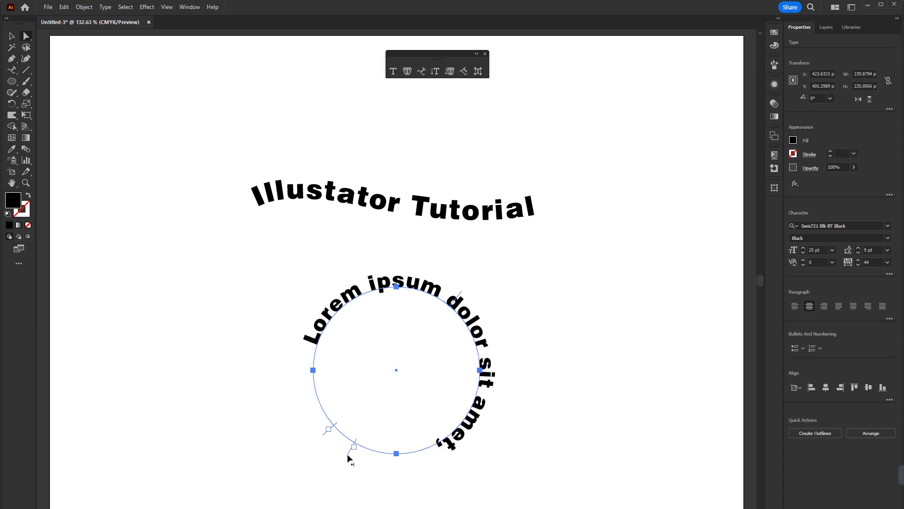
pyautogui.moveTo(347, 454); pyautogui.dragTo(455, 447)
pyautogui.moveTo(328, 431); pyautogui.dragTo(305, 413)
pyautogui.moveTo(457, 448); pyautogui.dragTo(467, 427)
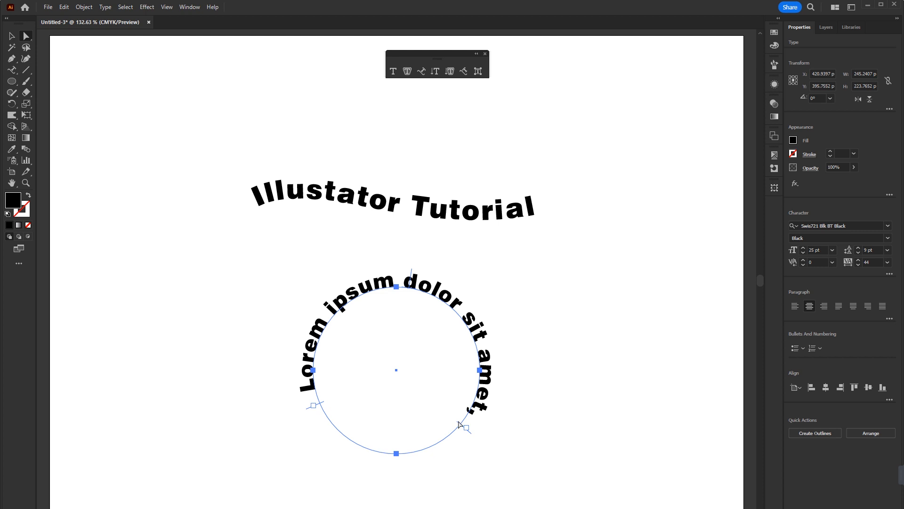
pyautogui.moveTo(412, 274); pyautogui.dragTo(402, 268)
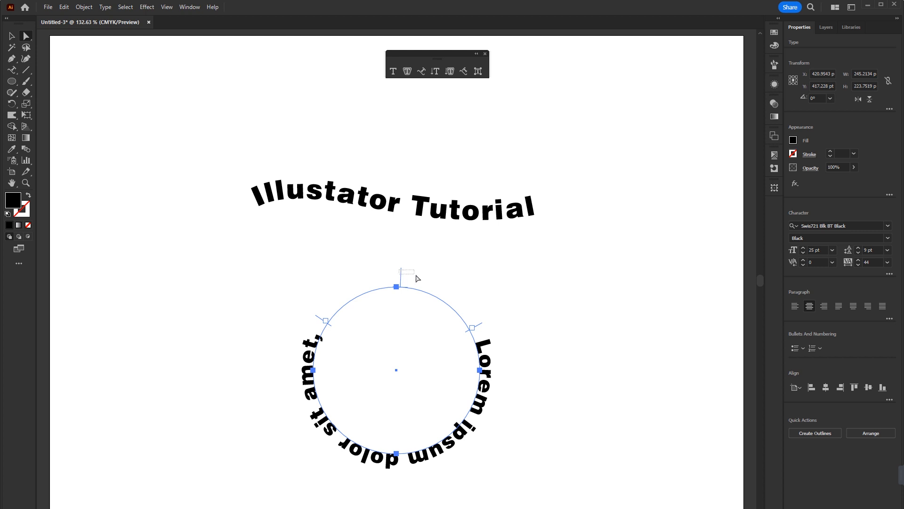
# Shift the placeholder text around the circle with its centre bracket so it runs over the upper arc.
pyautogui.click(410, 275)
pyautogui.click(483, 367)
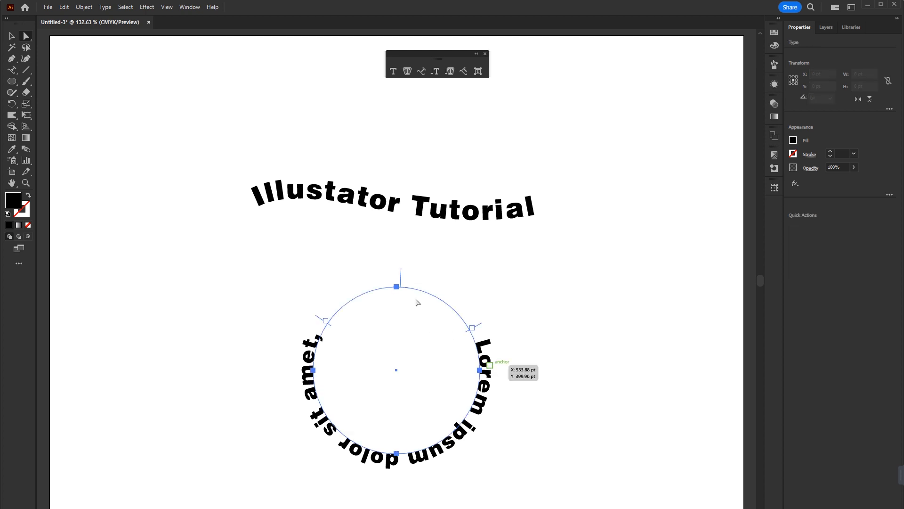
pyautogui.click(403, 276)
pyautogui.moveTo(402, 271)
pyautogui.mouseDown()
pyautogui.moveTo(490, 309)
pyautogui.moveTo(424, 287)
pyautogui.moveTo(409, 310)
pyautogui.moveTo(445, 382)
pyautogui.moveTo(394, 420)
pyautogui.moveTo(442, 366)
pyautogui.moveTo(429, 283)
pyautogui.moveTo(406, 269)
pyautogui.mouseUp()
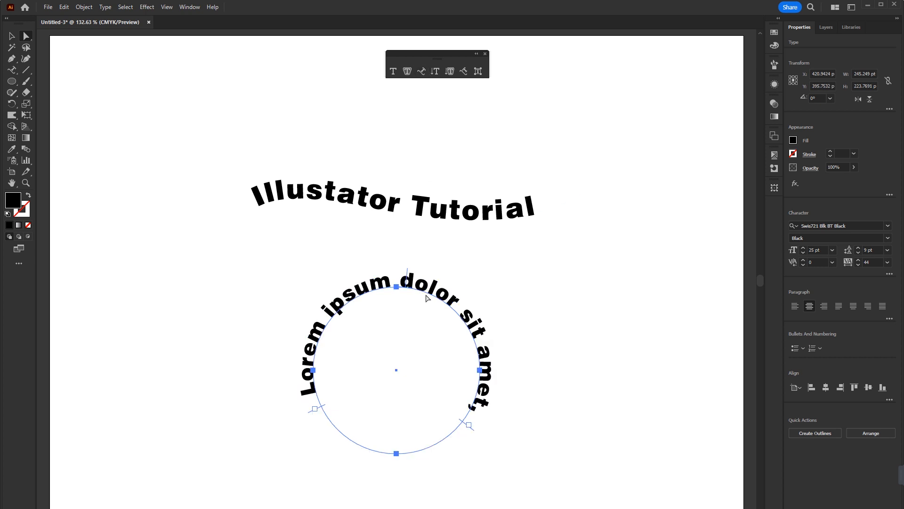
# Move the circular text up and to the left, and bring the wavy text down closer to it.
pyautogui.click(11, 36)
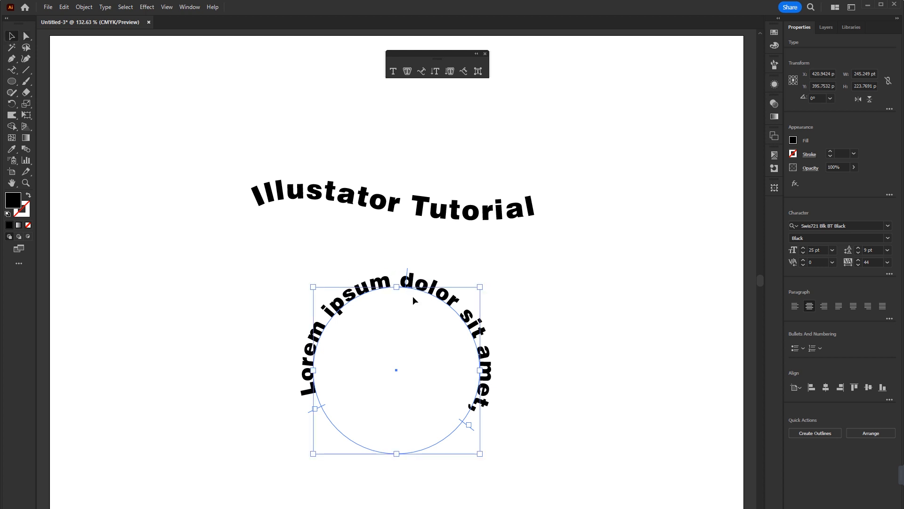
pyautogui.moveTo(417, 290); pyautogui.dragTo(385, 274)
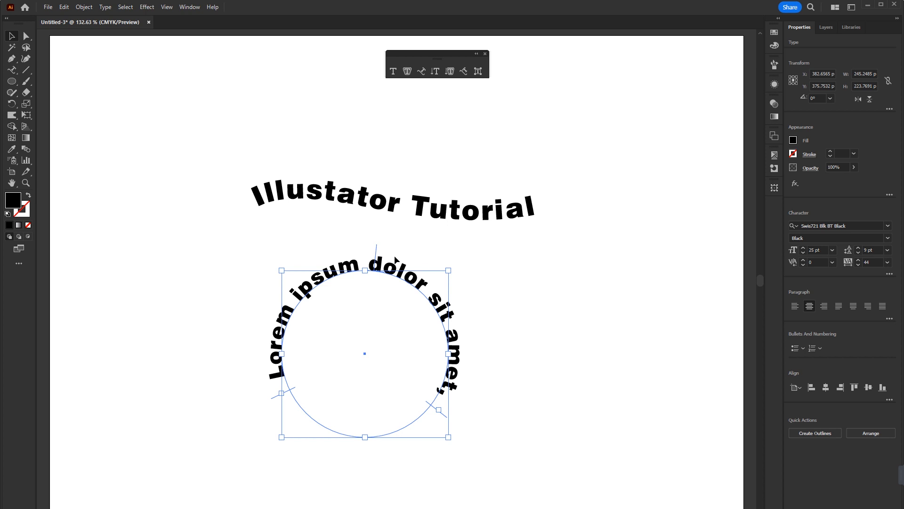
pyautogui.moveTo(420, 223); pyautogui.dragTo(412, 249)
# Select both path text objects, move them up the artboard and delete them.
pyautogui.keyDown('shift'); pyautogui.click(447, 376); pyautogui.keyUp('shift')
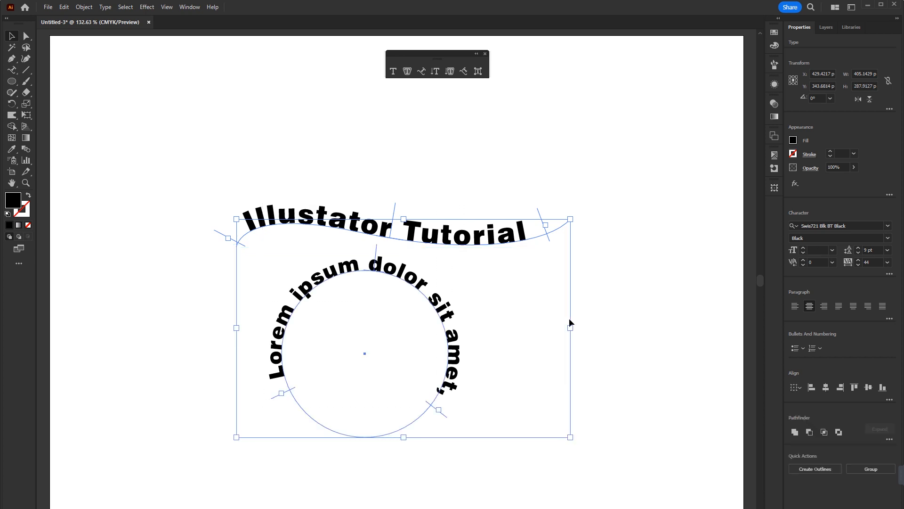
pyautogui.moveTo(444, 240); pyautogui.dragTo(436, 180)
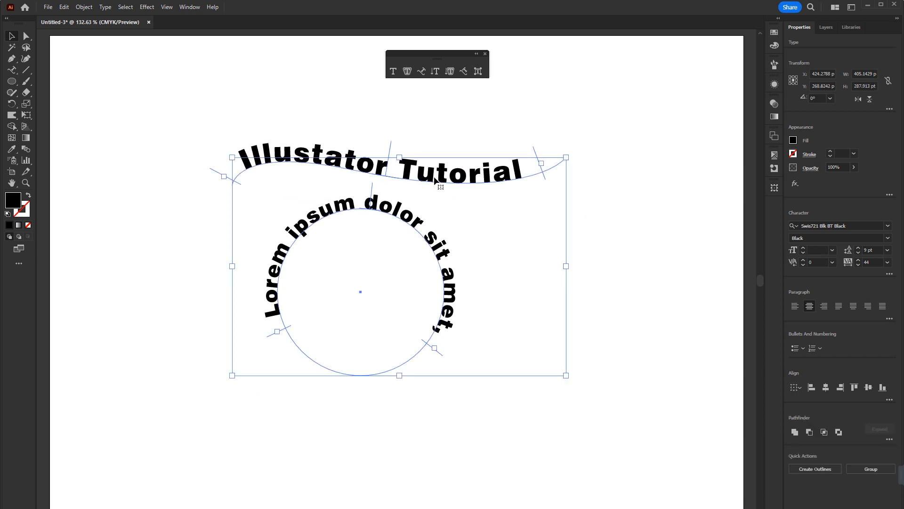
pyautogui.press('Delete')
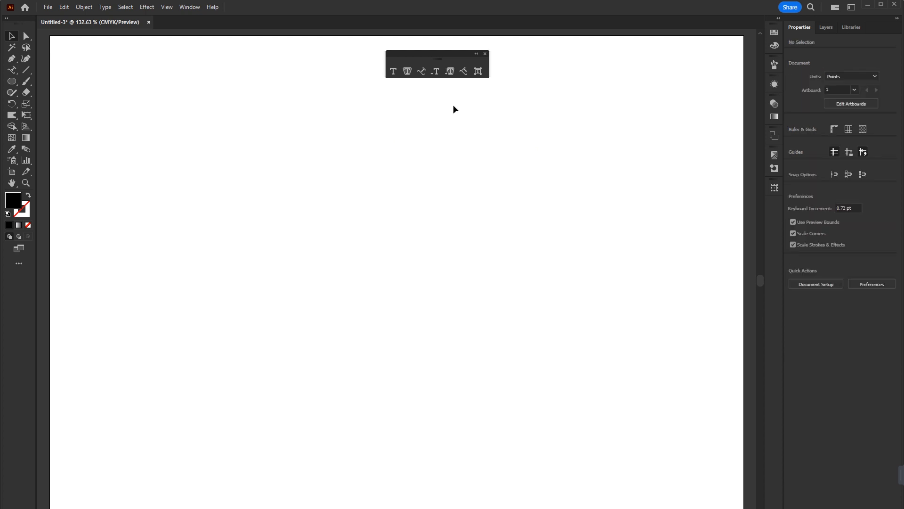
# Create vertical point text reading "Tpe Hoga" with the Vertical Type tool, and delete it.
pyautogui.click(436, 73)
pyautogui.click(397, 195)
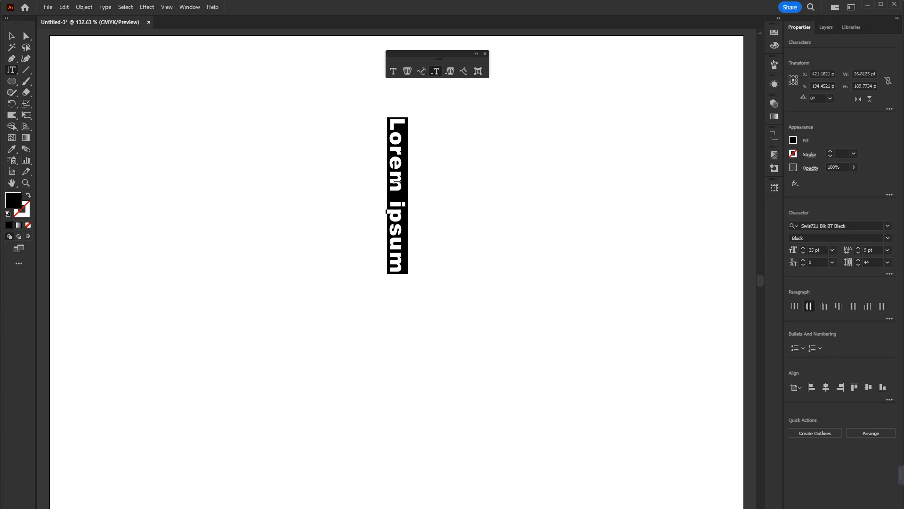
pyautogui.write('Tpe Hoga')
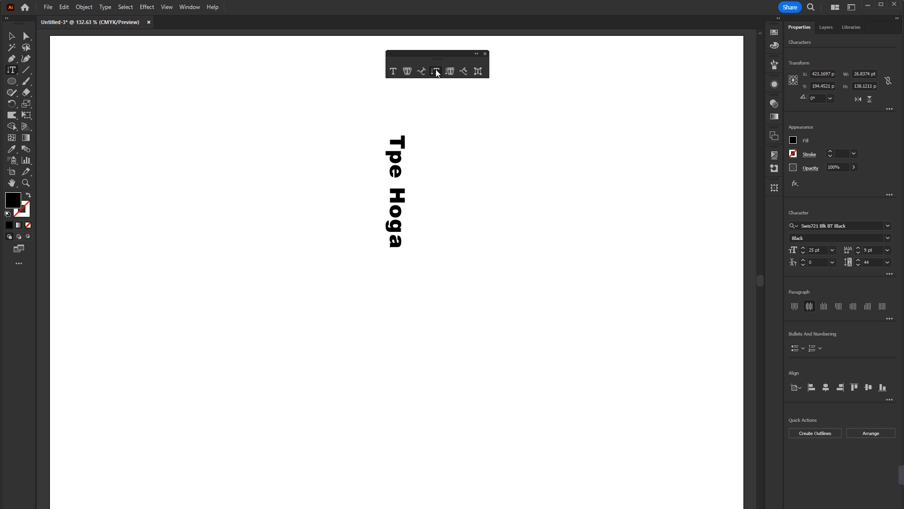
pyautogui.click(12, 36)
pyautogui.click(390, 226)
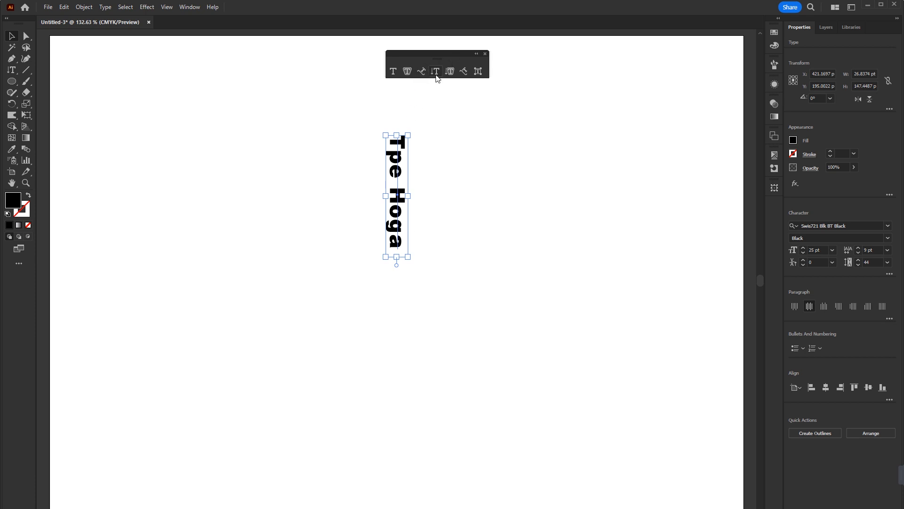
pyautogui.press('Delete')
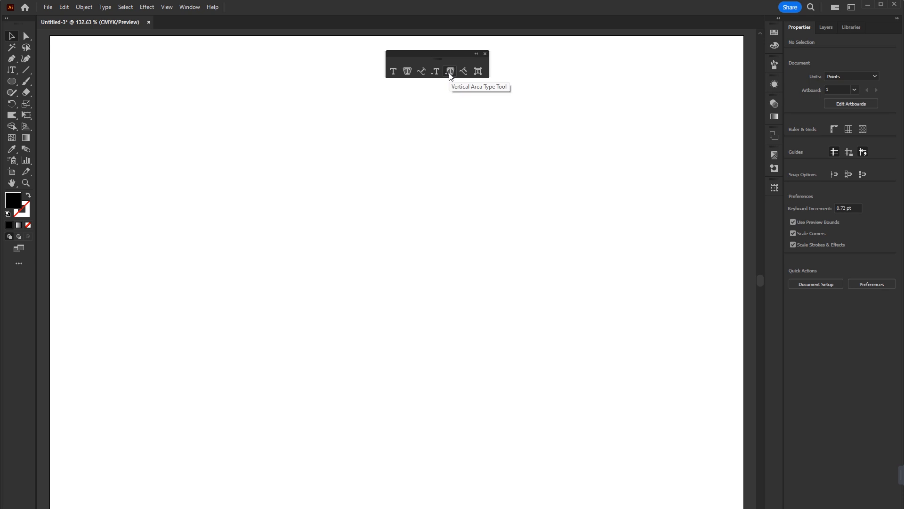
# Try to place text on the empty artboard with the Vertical Area Type tool.
pyautogui.click(450, 72)
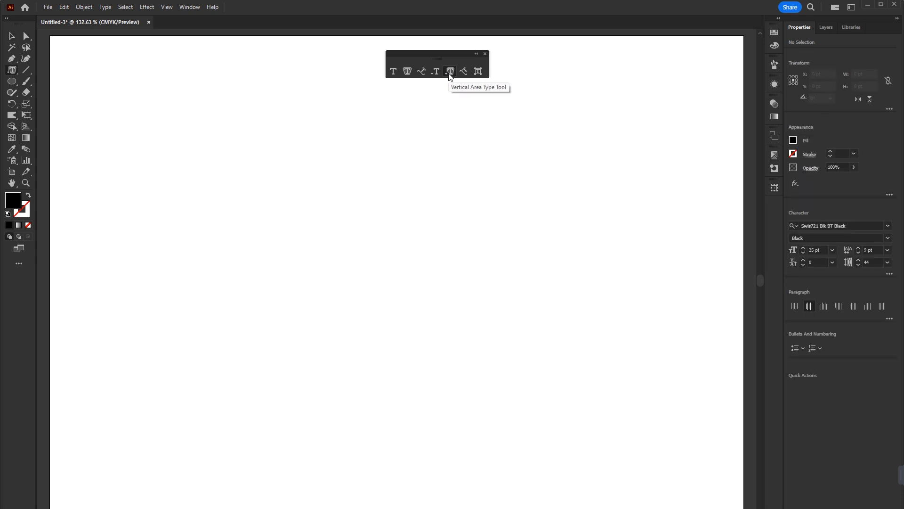
pyautogui.click(428, 207)
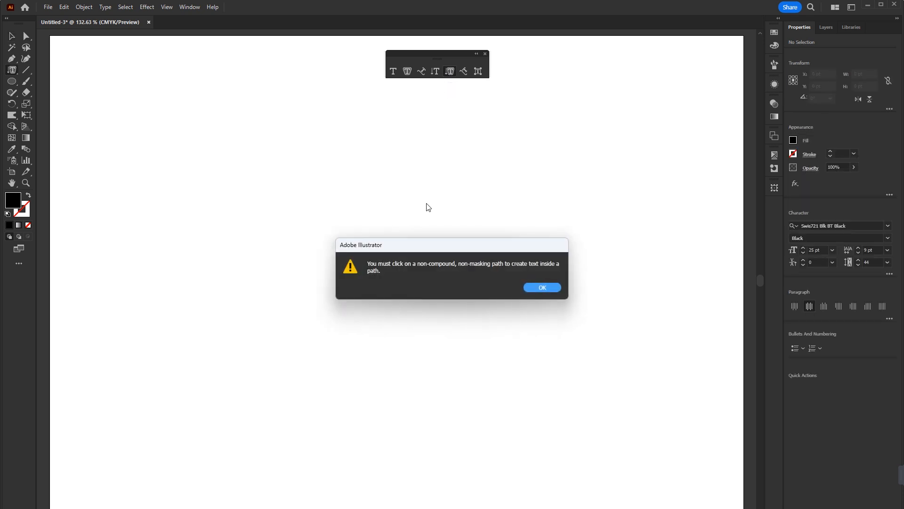
pyautogui.click(542, 288)
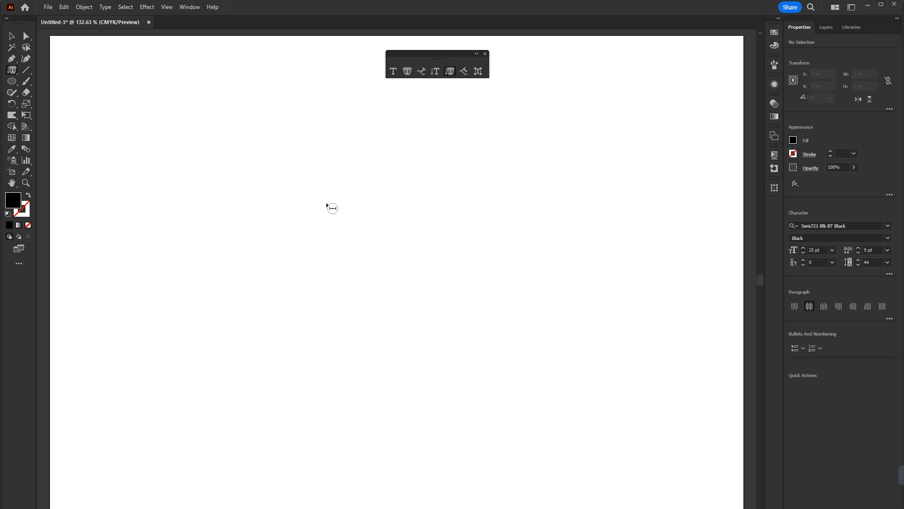
pyautogui.click(392, 199)
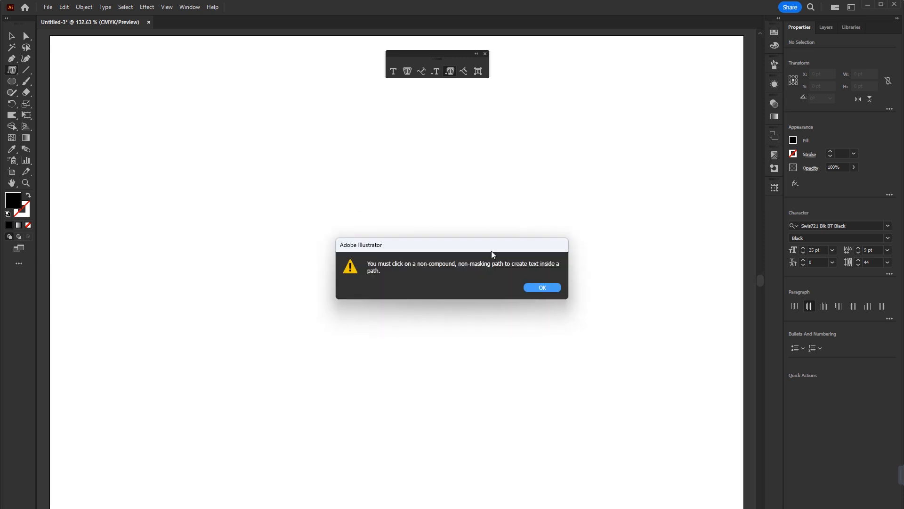
pyautogui.click(539, 291)
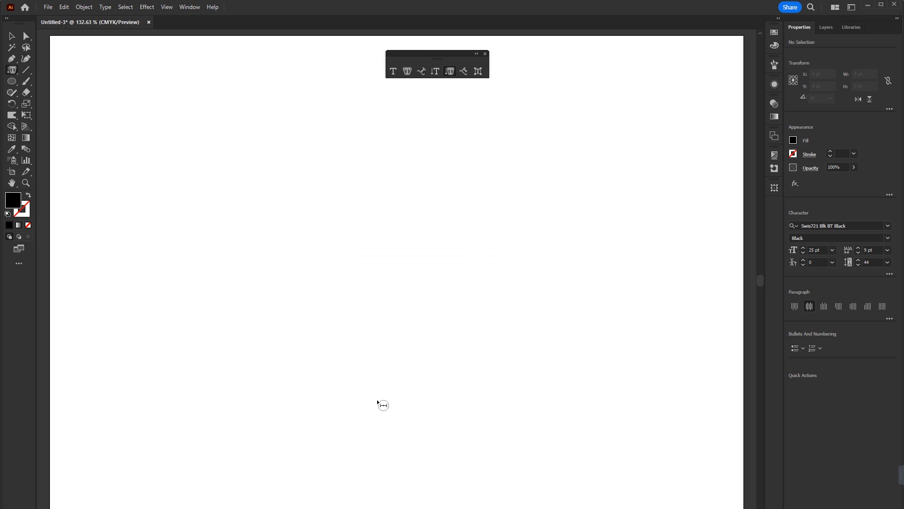
pyautogui.press('v')
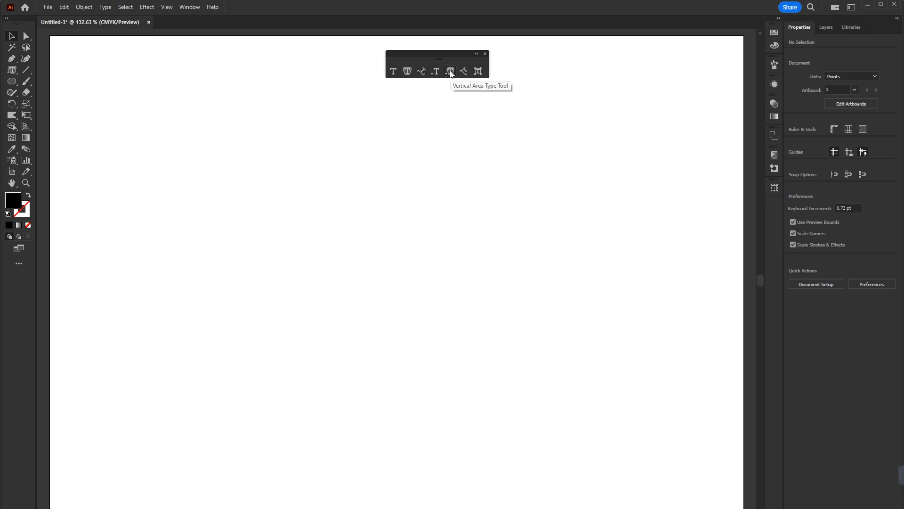
# Create horizontal point text reading "Ye To hoga" near the upper middle of the artboard with the Type tool.
pyautogui.click(464, 72)
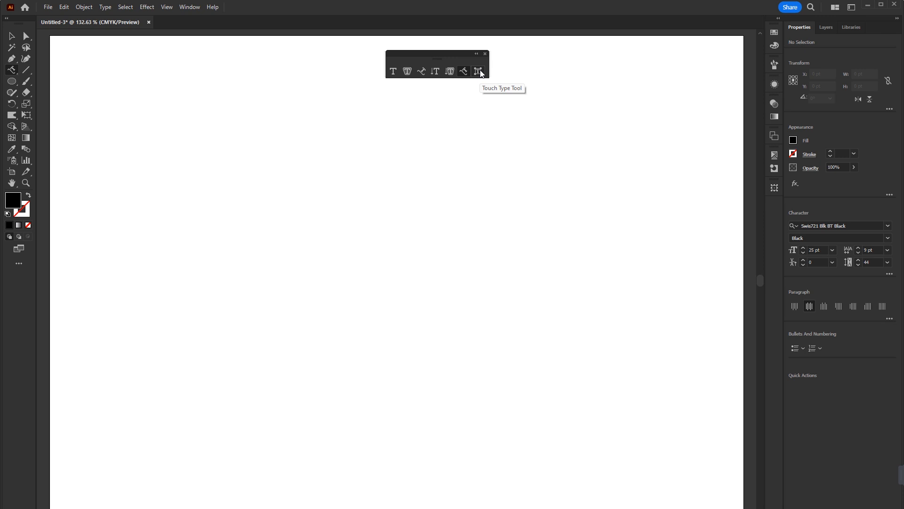
pyautogui.click(15, 70)
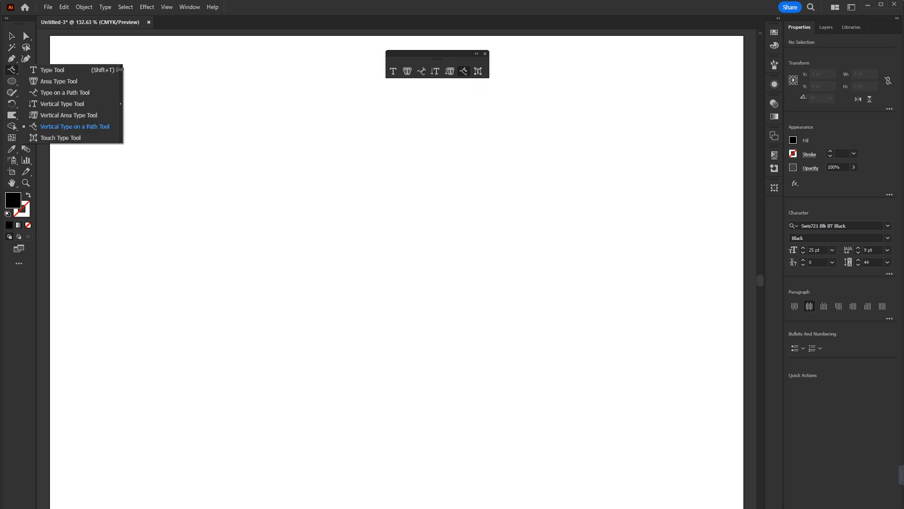
pyautogui.click(36, 70)
pyautogui.click(353, 187)
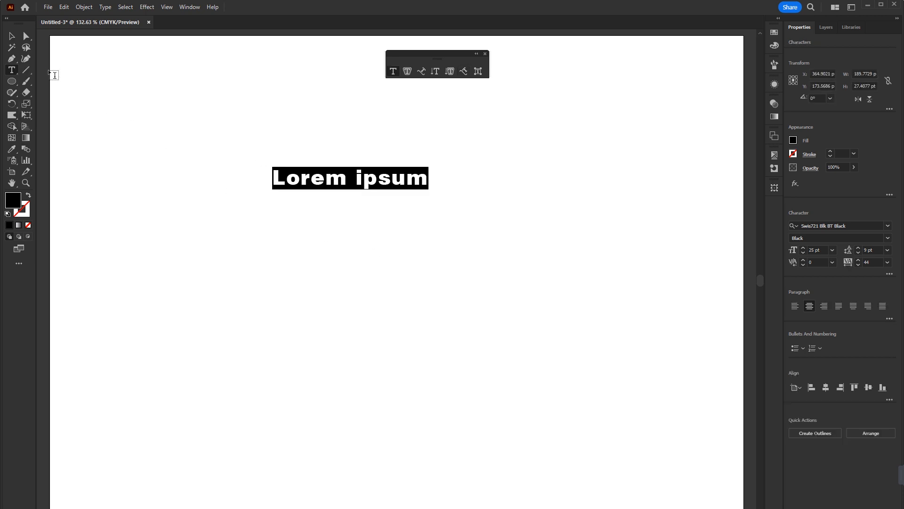
pyautogui.write('Yet')
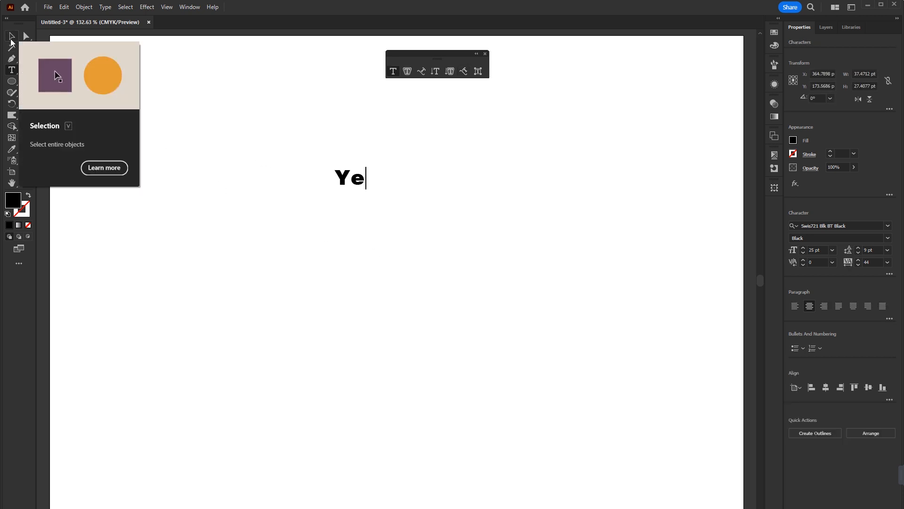
pyautogui.press('BackSpace')
pyautogui.write('To hoga')
# Move the "Ye To hoga" text down and scale it up to about 84.75 pt.
pyautogui.click(12, 37)
pyautogui.moveTo(351, 190); pyautogui.dragTo(359, 245)
pyautogui.moveTo(410, 212); pyautogui.dragTo(449, 243)
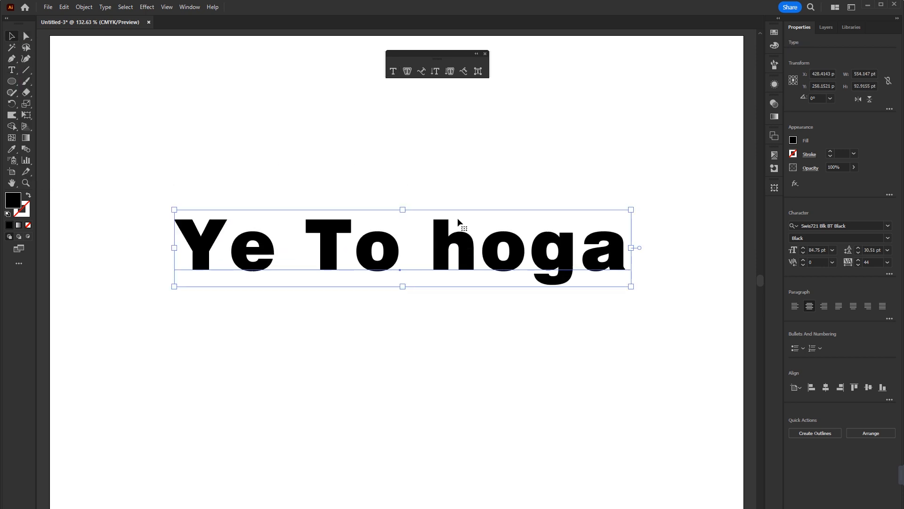
# Try out the Touch Type tool on single letters and shift the "o" in "hoga" slightly below the baseline.
pyautogui.click(478, 73)
pyautogui.click(616, 257)
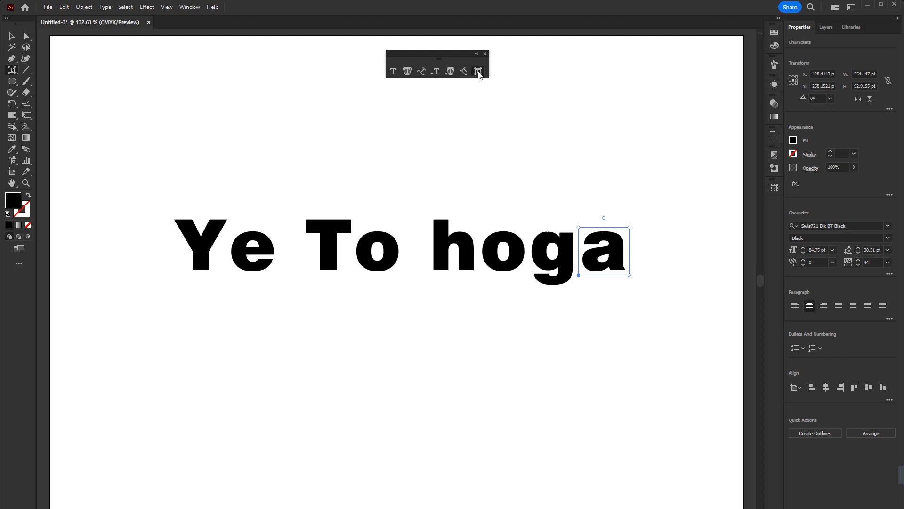
pyautogui.moveTo(629, 228); pyautogui.dragTo(731, 95)
pyautogui.moveTo(646, 243); pyautogui.dragTo(414, 296)
pyautogui.moveTo(504, 263); pyautogui.dragTo(510, 267)
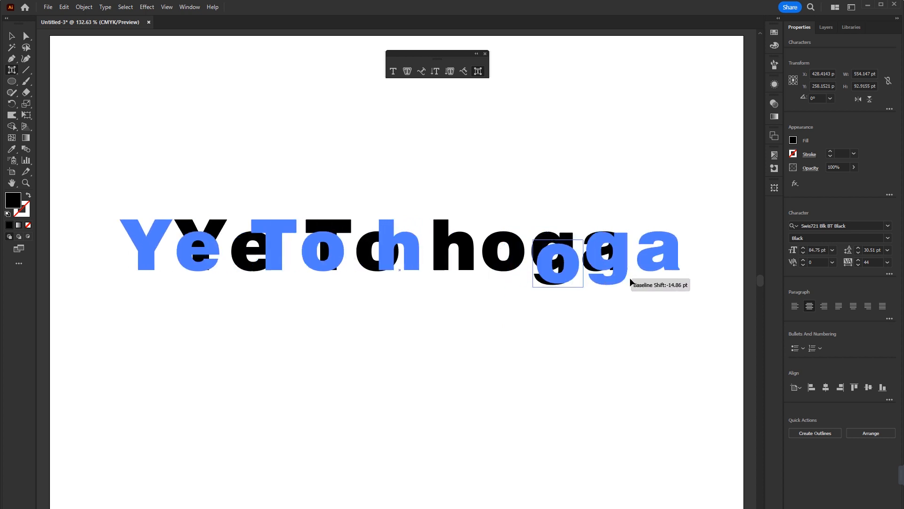
pyautogui.moveTo(630, 279); pyautogui.dragTo(519, 268)
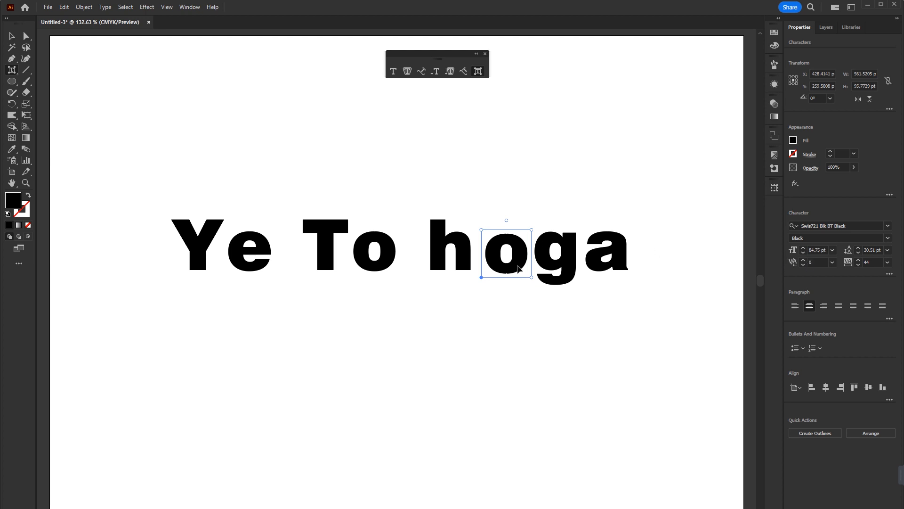
# Enlarge the final "a" proportionally with the Touch Type tool, undoing a first vertical stretch, and deselect the text.
pyautogui.click(617, 251)
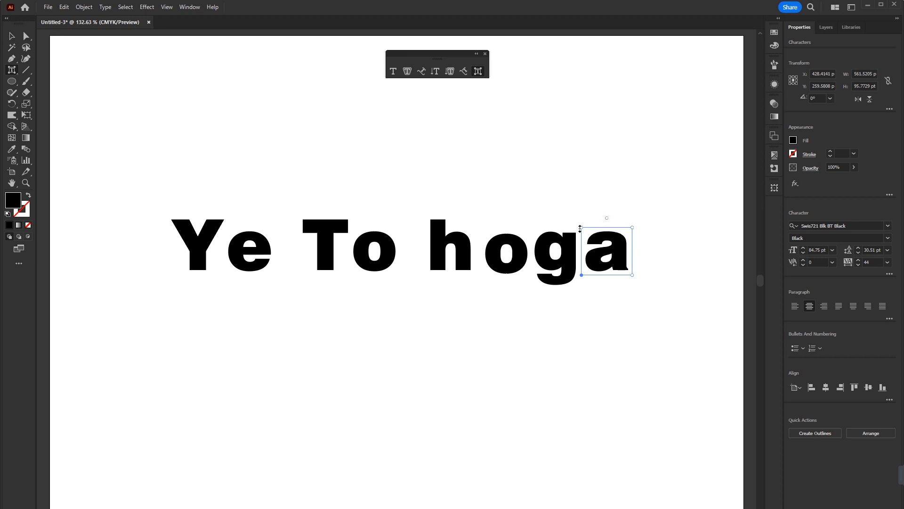
pyautogui.moveTo(583, 227); pyautogui.dragTo(558, 202)
pyautogui.hotkey('ctrl', 'z')
pyautogui.moveTo(635, 229); pyautogui.dragTo(643, 207)
pyautogui.press('Escape')
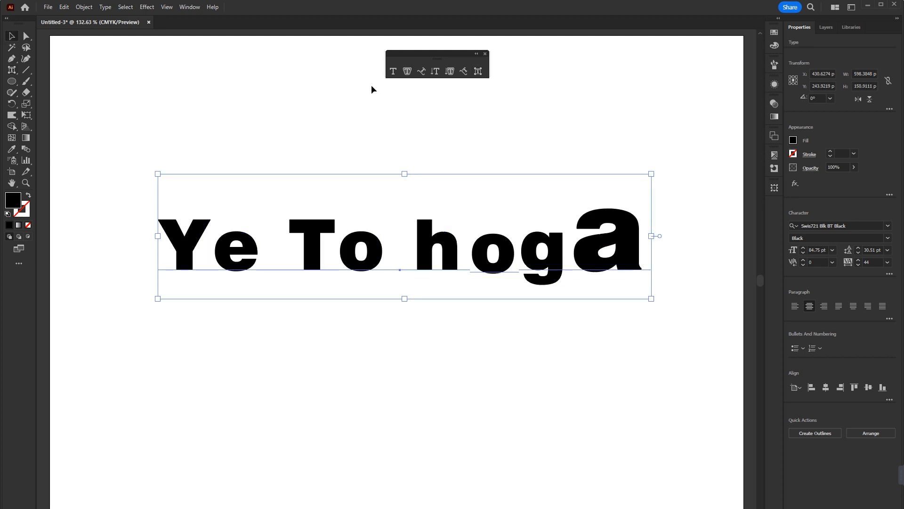
pyautogui.click(486, 354)
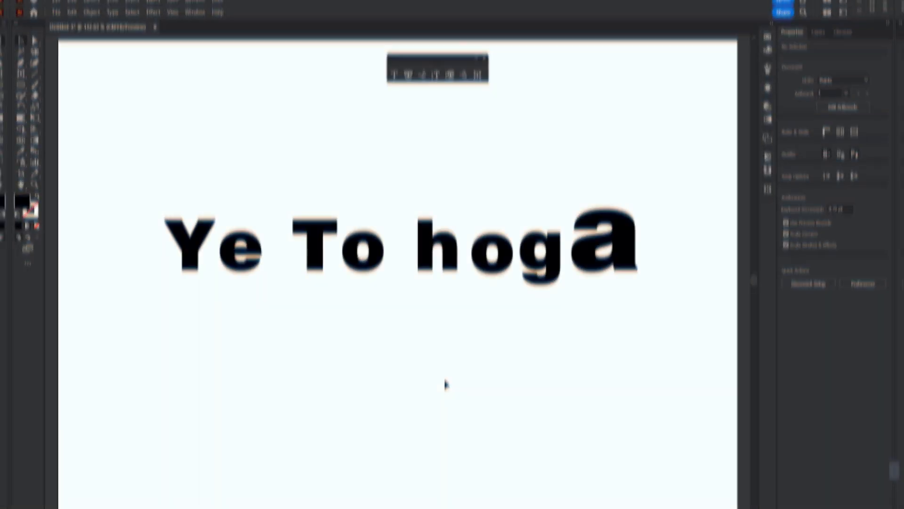